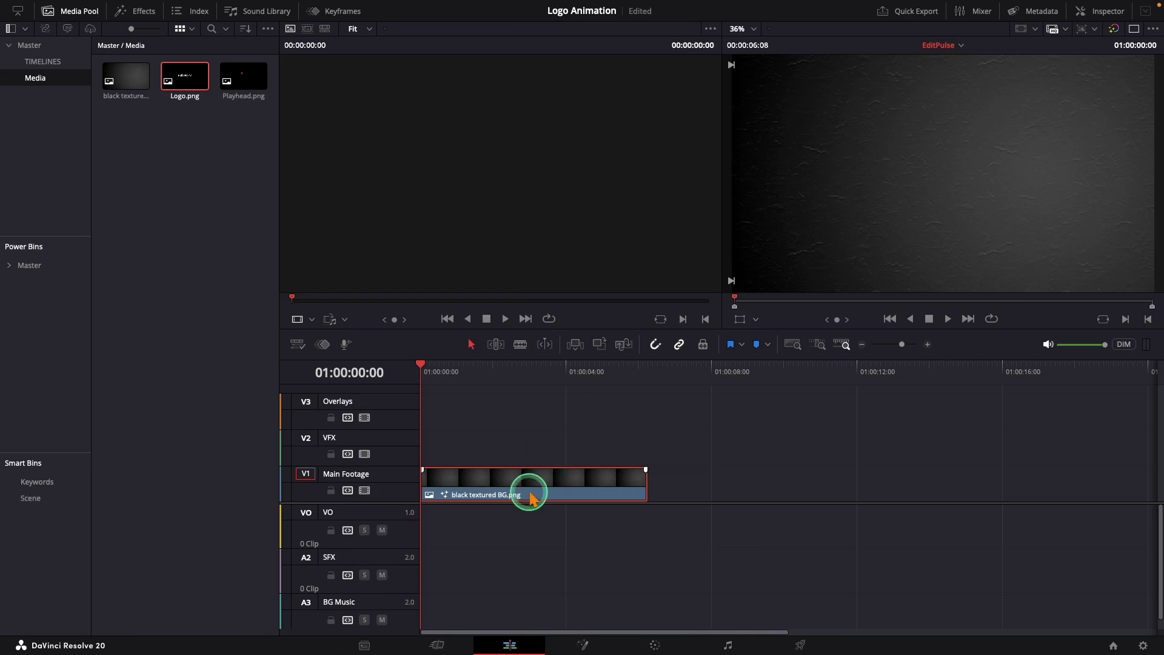
Open the context menu of the black textured BG.png clip on track V1.
right_click(530, 496)
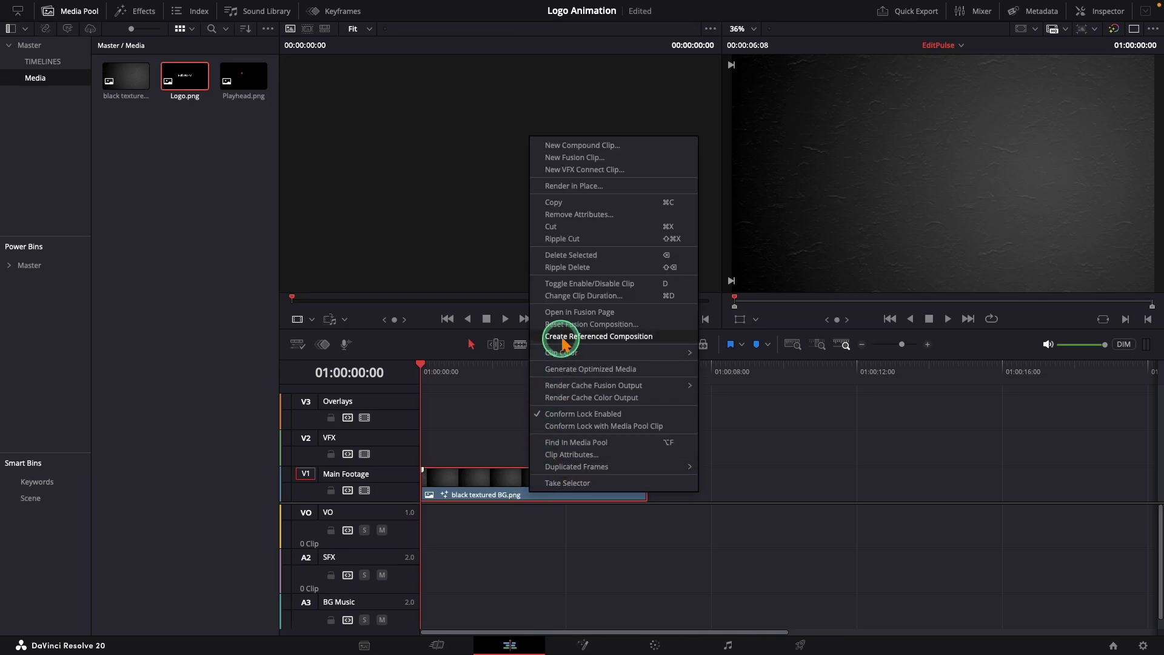
Open the BG clip in Fusion and drag Playhead.png from the Media Pool into the node graph.
left_click(564, 313)
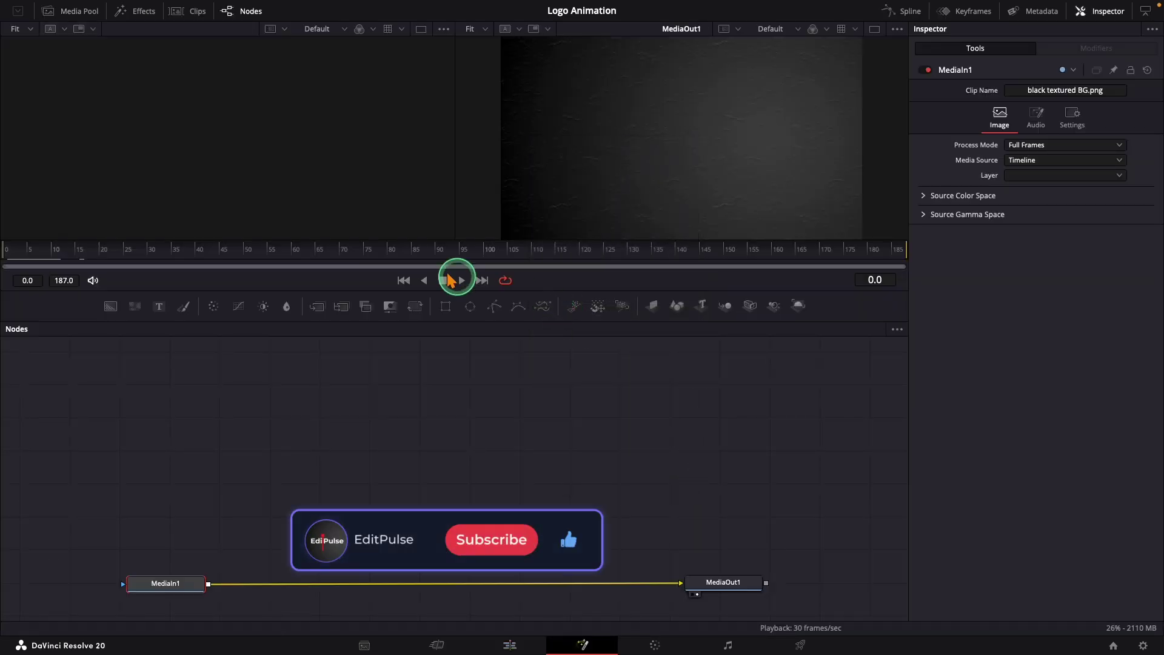
left_click(81, 13)
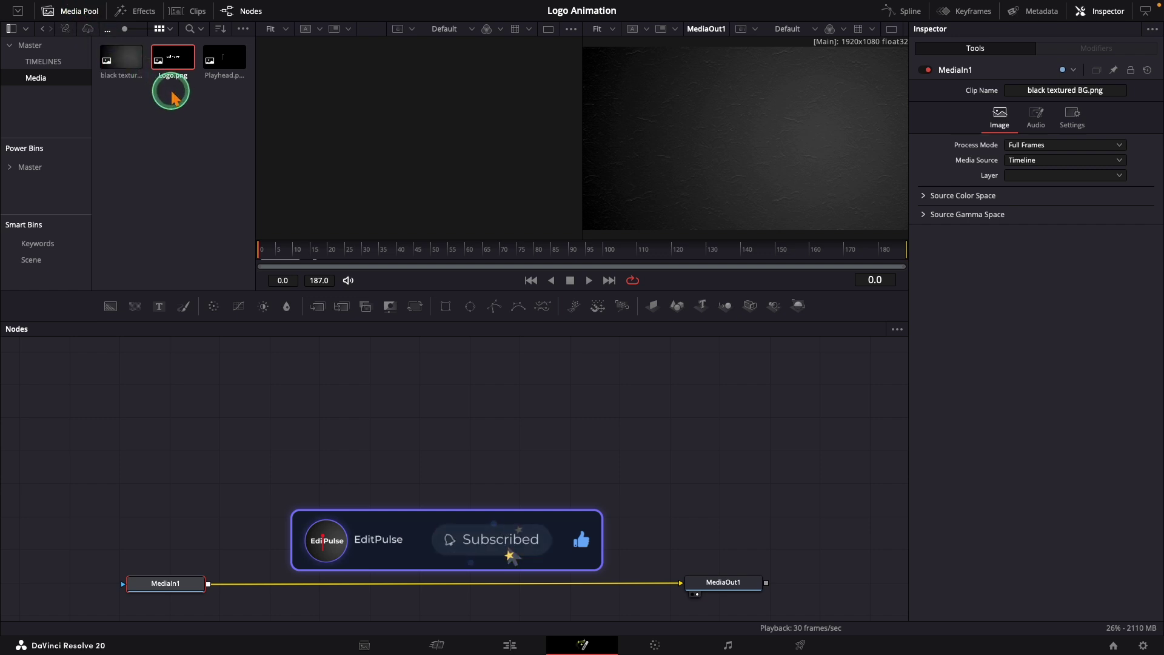
left_click(236, 62)
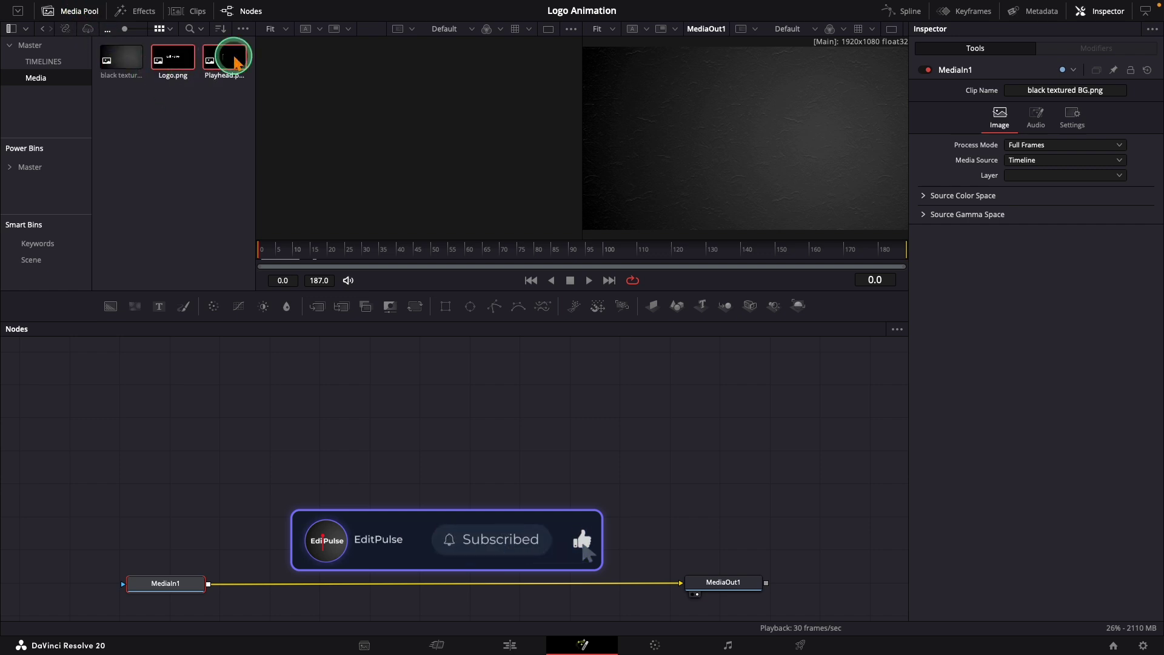
left_click(237, 123)
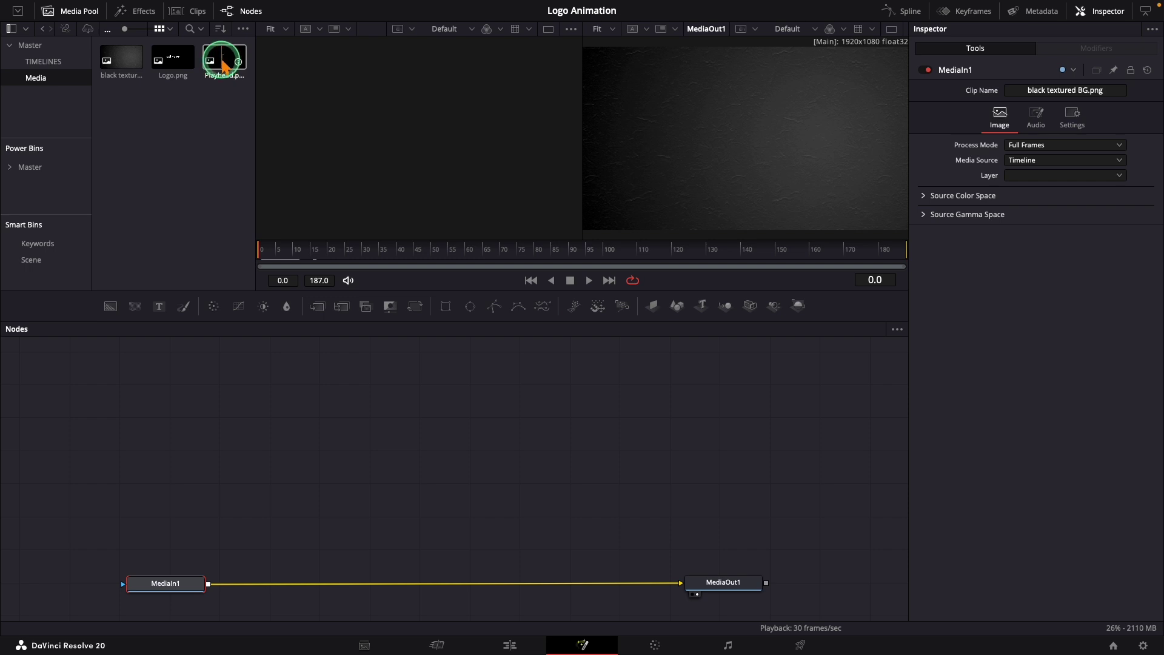
left_click_drag(224, 67, 232, 425)
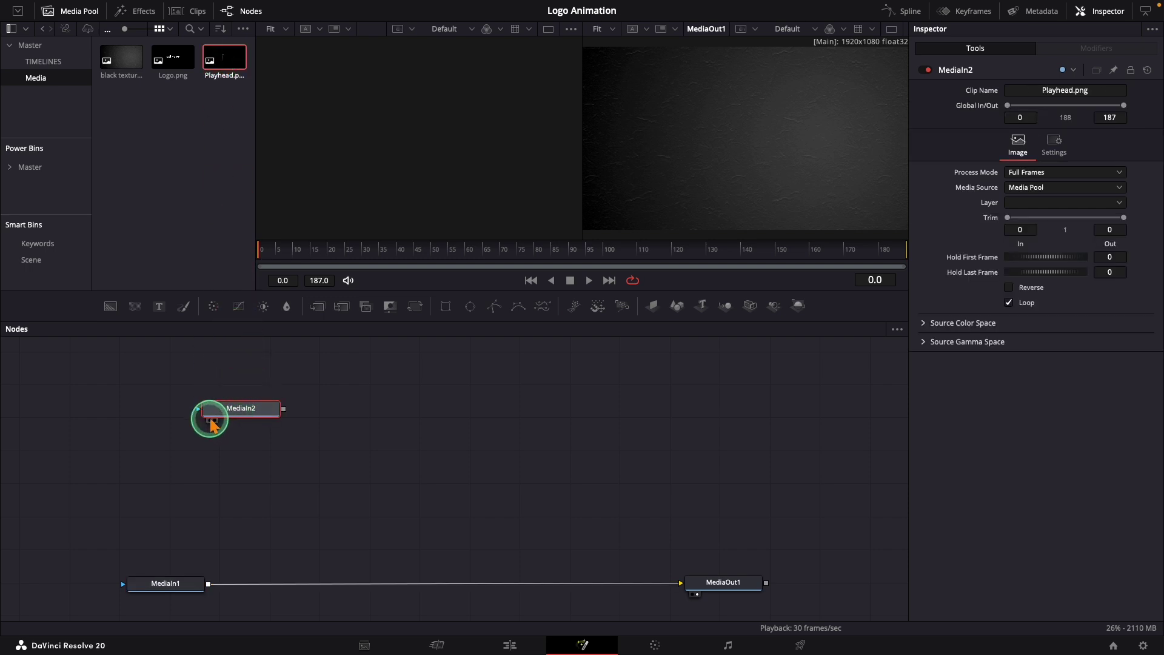
left_click(210, 420)
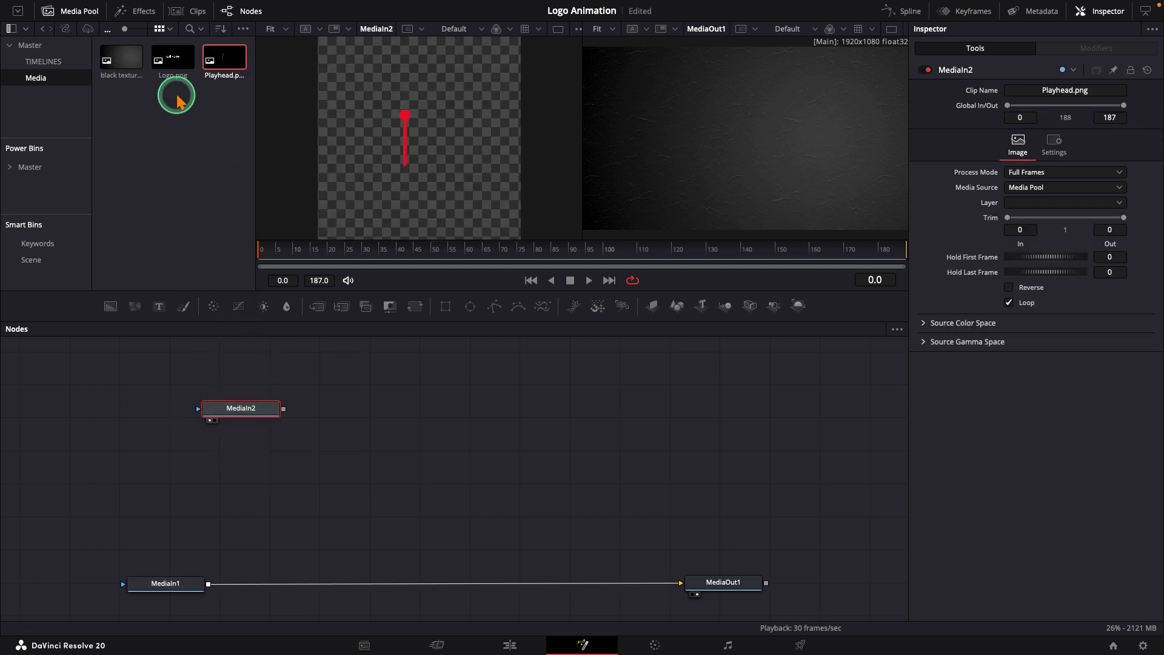
Delete the MediaIn2 node and hide the Media Pool.
left_click_drag(168, 362, 283, 460)
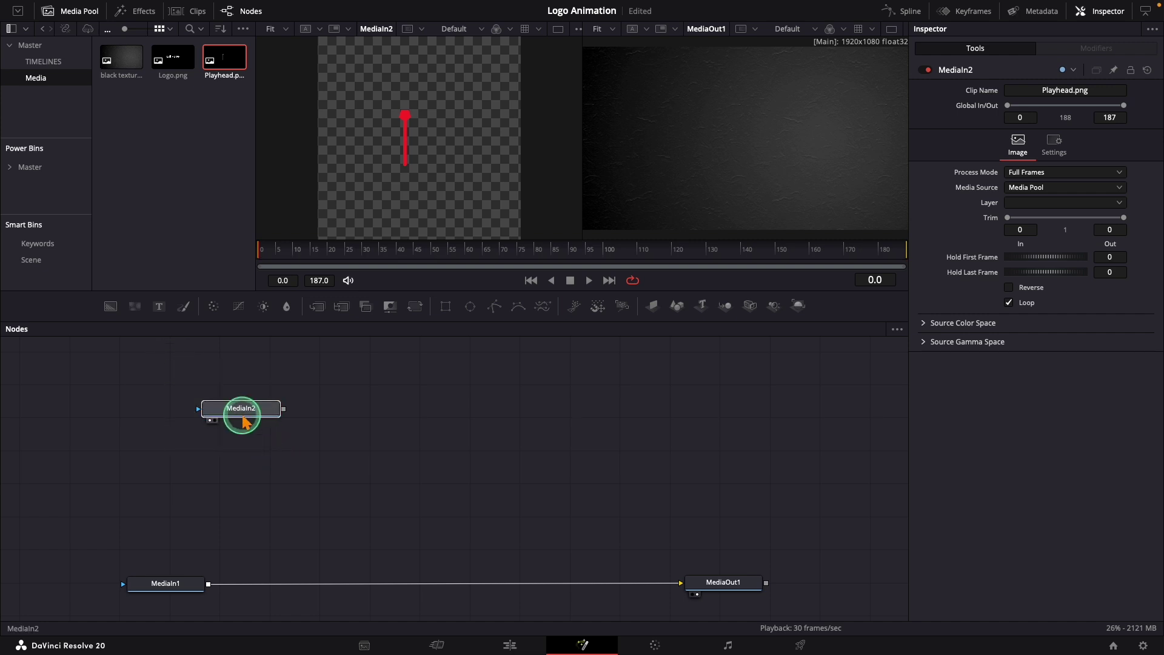
right_click(239, 416)
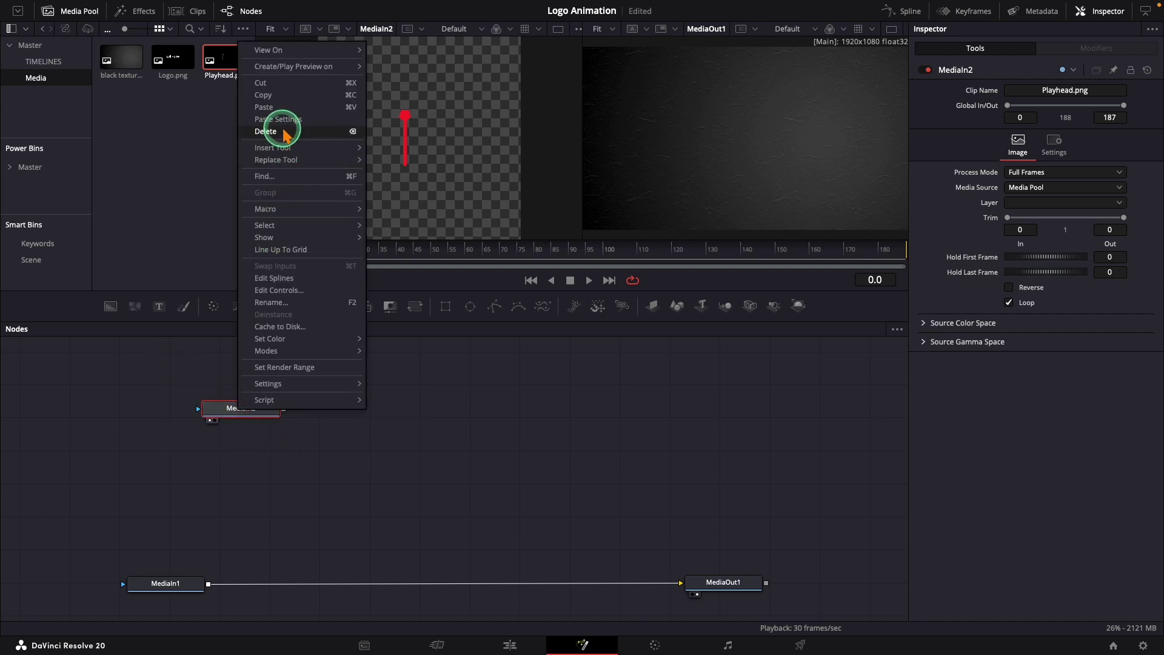
left_click(283, 133)
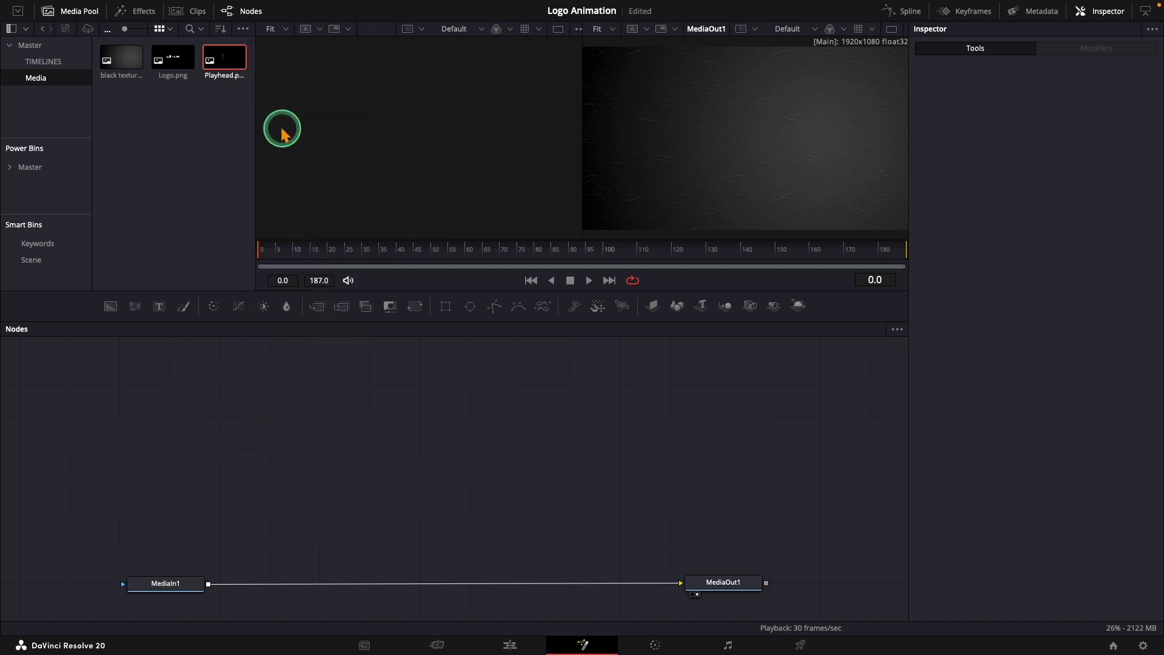
left_click(70, 19)
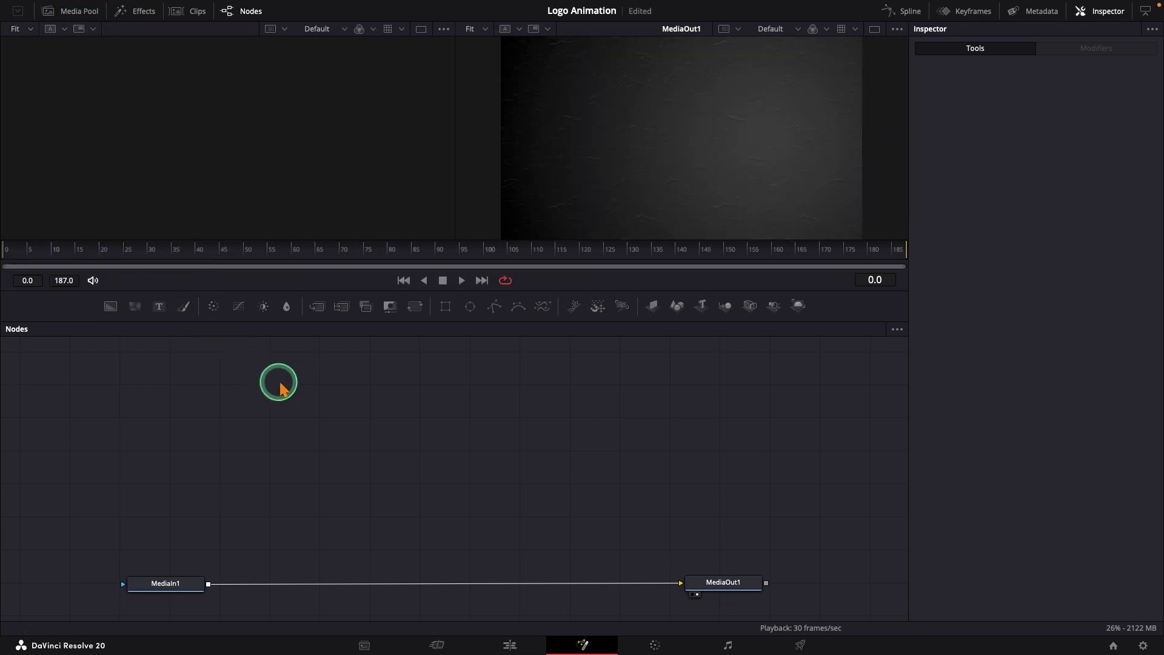
Add a Loader with Playhead.png and merge it over the background through Merge1.
key("shift+space")
type("l")
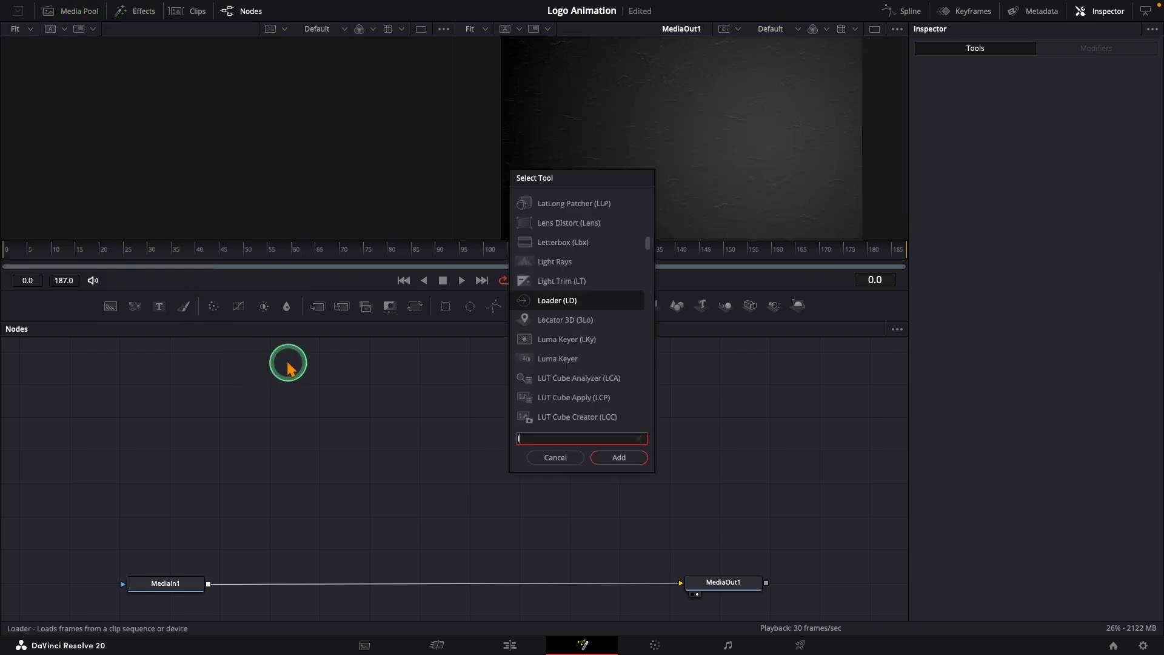
type("oader")
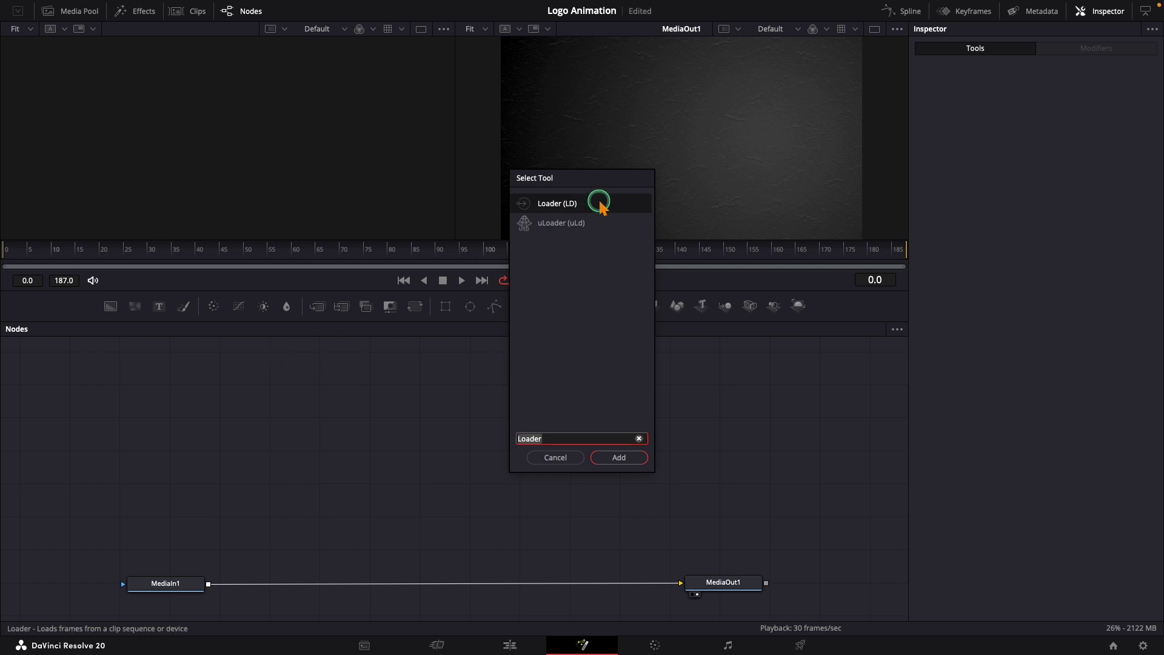
left_click(615, 459)
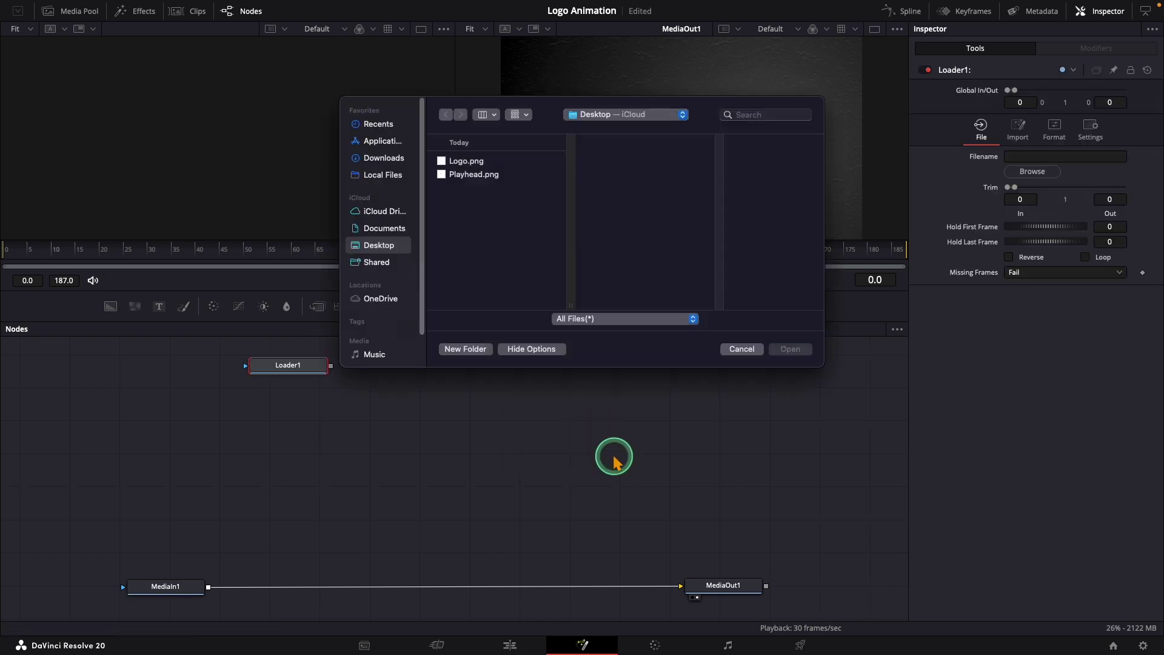
left_click(493, 181)
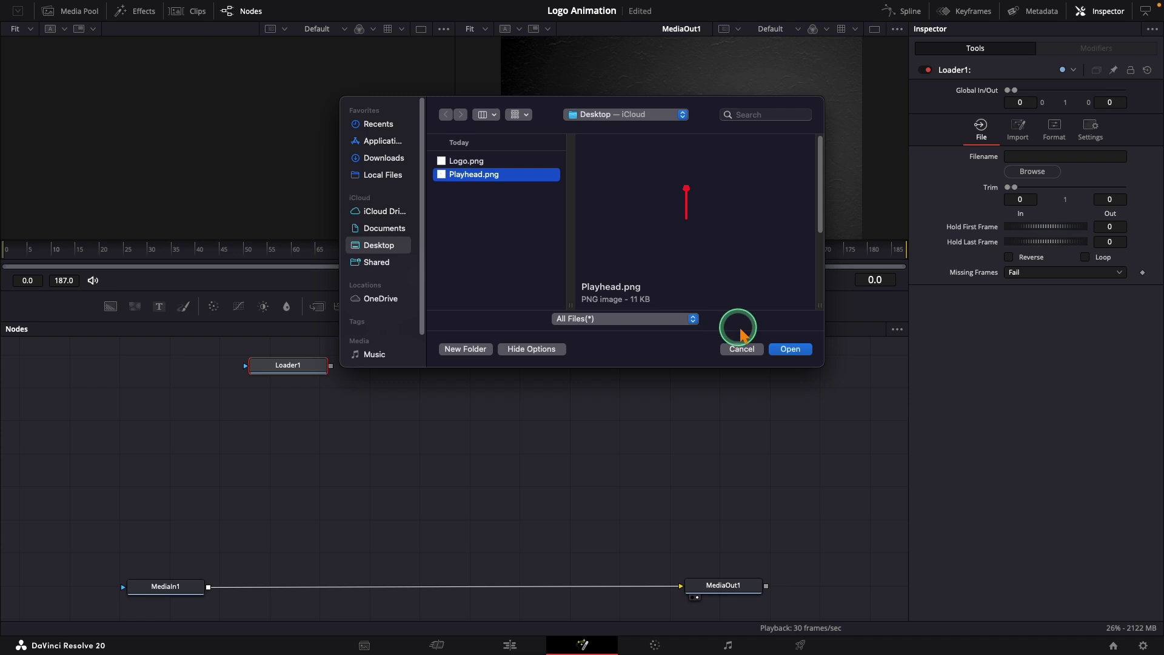
left_click(793, 350)
mouse_move(292, 367)
left_mouse_down()
mouse_move(333, 367)
mouse_move(208, 590)
left_mouse_up()
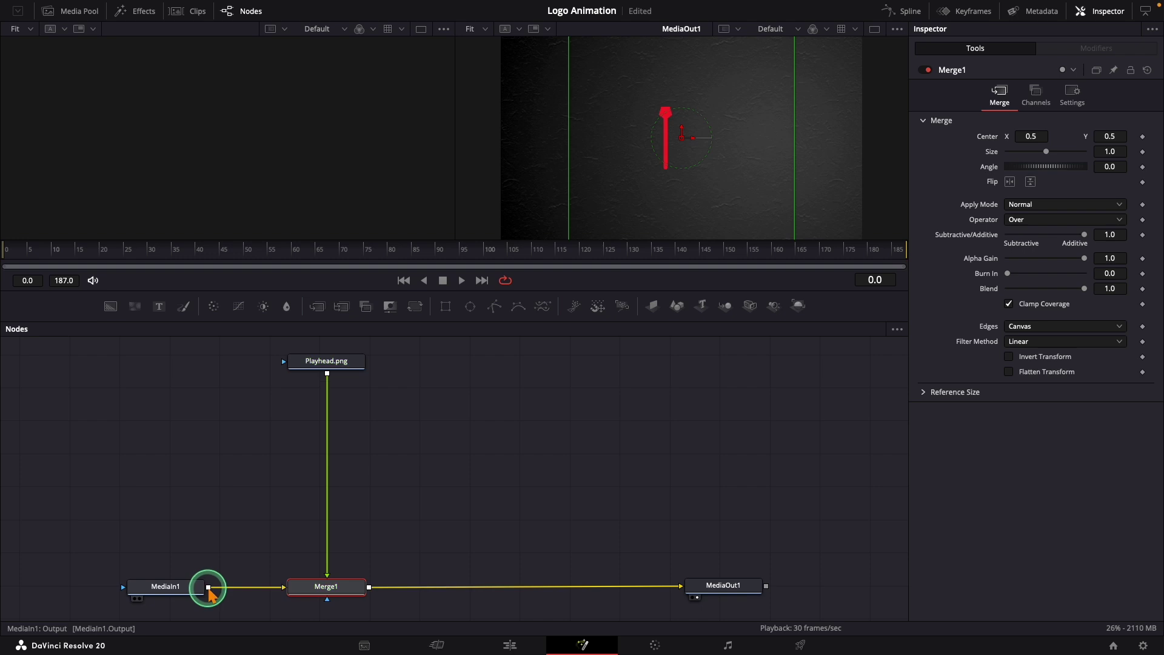
left_click(331, 589)
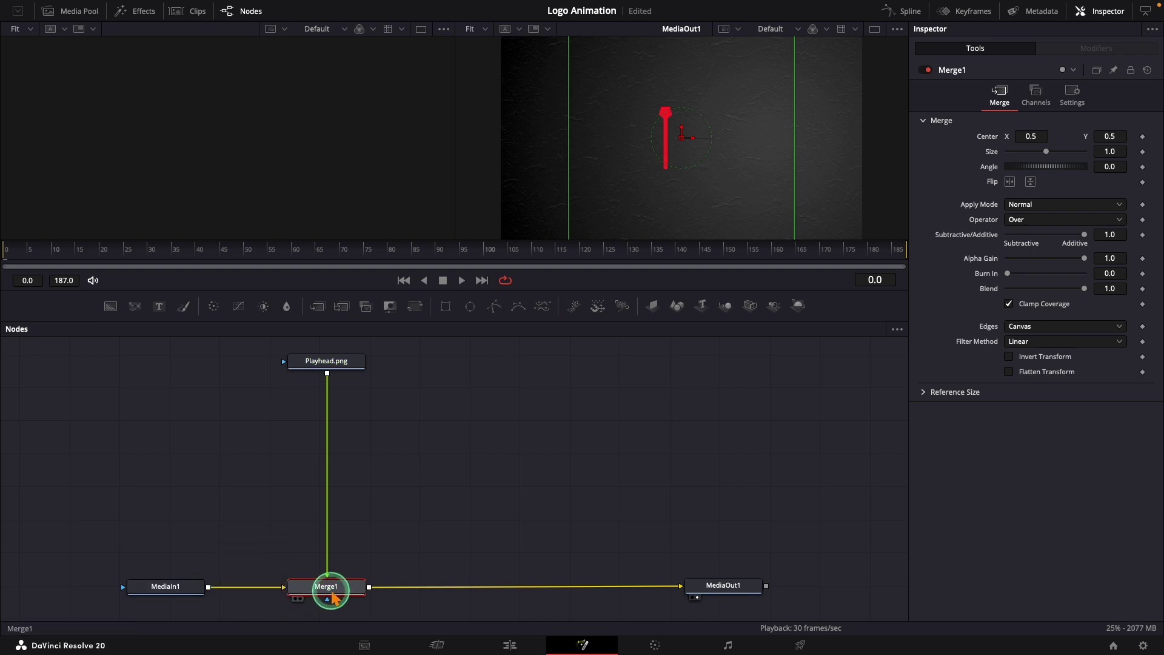
left_click_drag(332, 596, 331, 593)
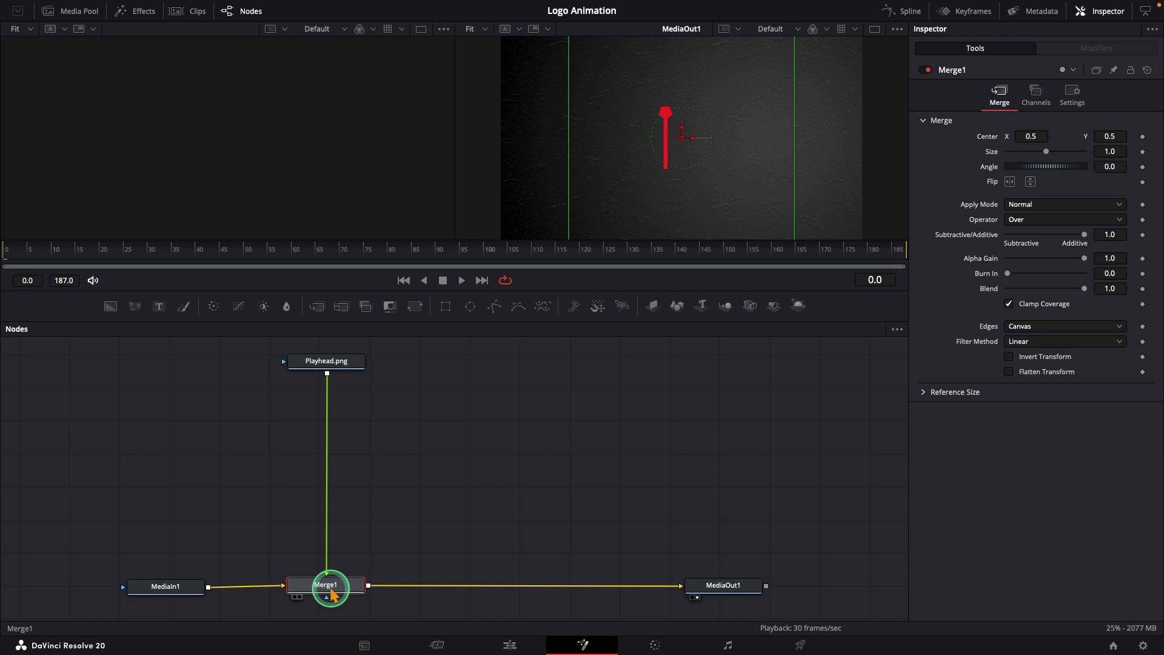
Add a Transform after Playhead.png and set its Center X to 0.797.
left_click(331, 366)
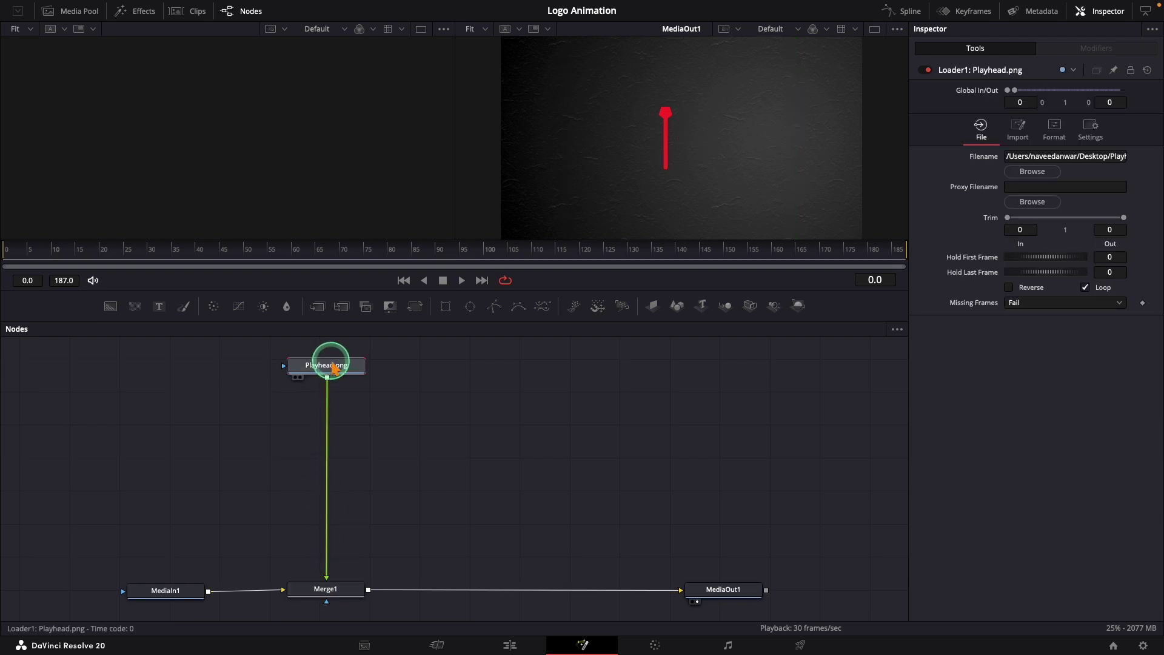
left_click(409, 306)
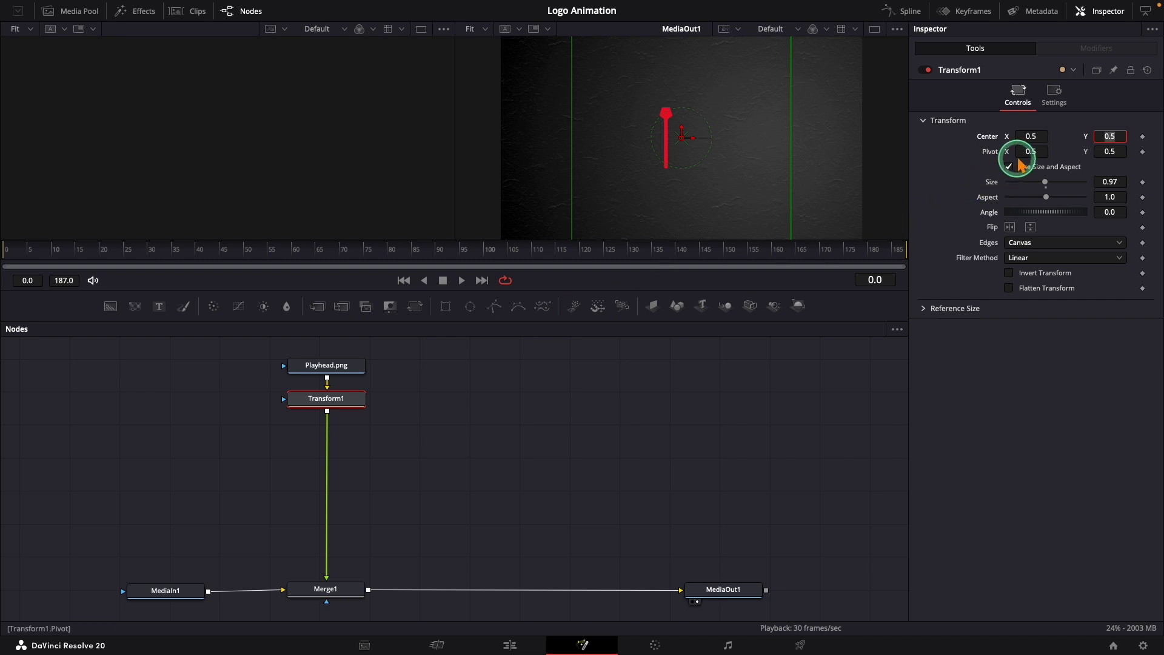
mouse_move(1025, 137)
left_mouse_down()
mouse_move(1039, 139)
mouse_move(1017, 153)
mouse_move(1026, 141)
left_mouse_up()
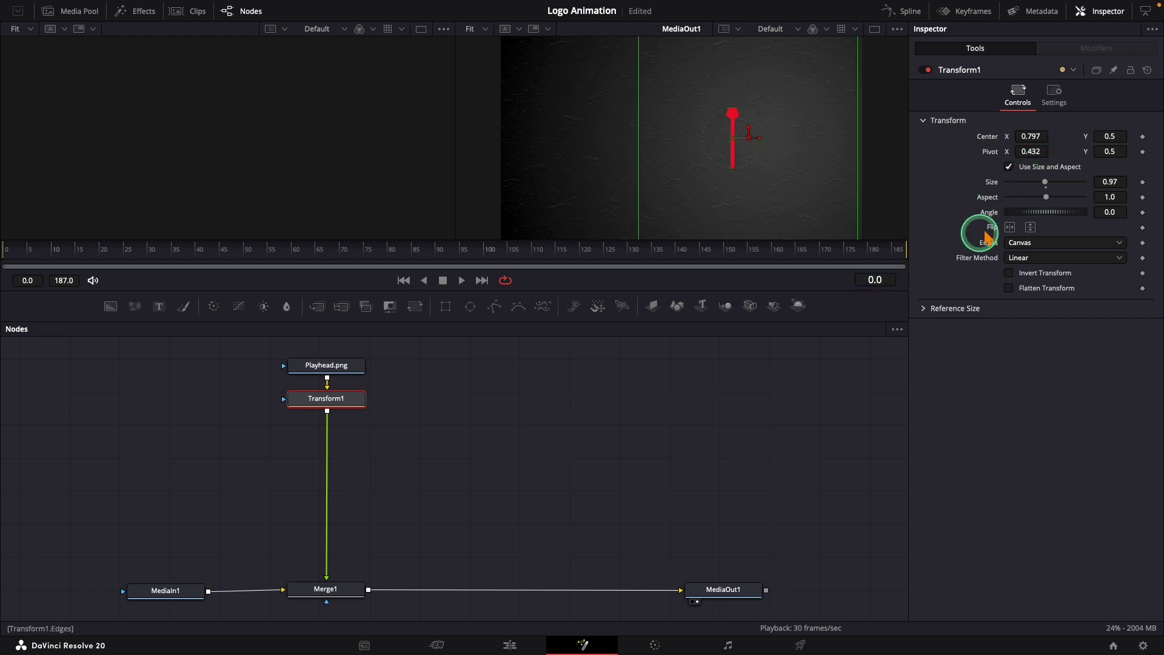
Keyframe Transform1 Size from 0.0 to 1.0, preview the growth, and return to frame 0.
left_click_drag(1042, 181, 984, 189)
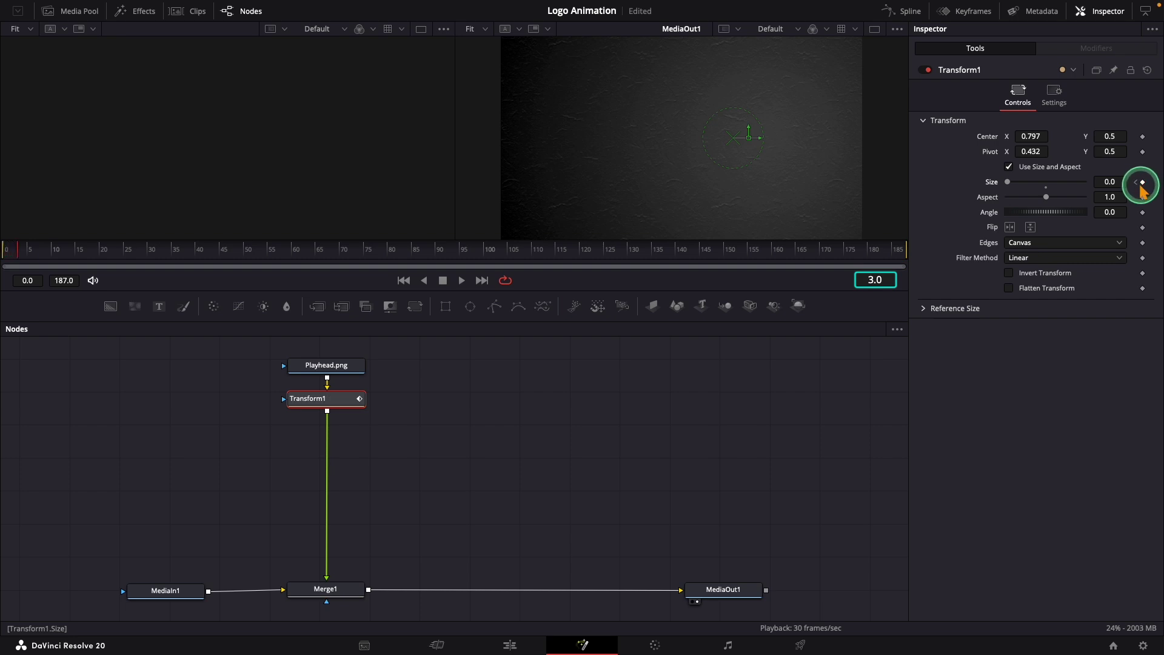
left_click_drag(1011, 185, 1050, 200)
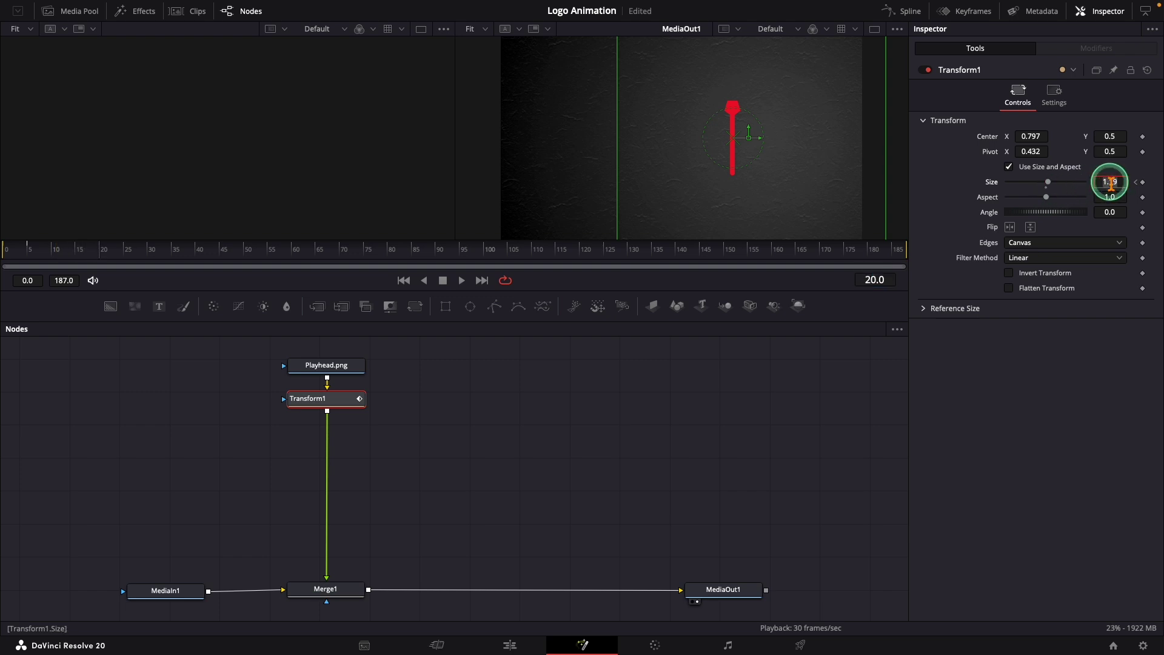
type("1")
key("Tab")
left_click(377, 364)
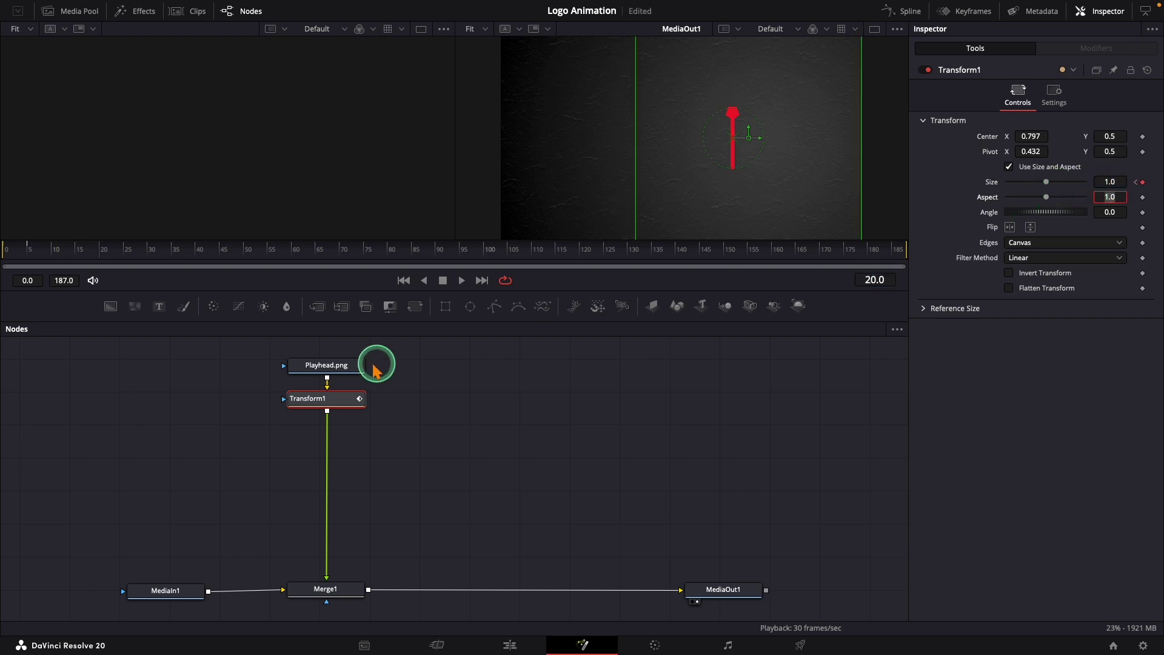
left_click(141, 348)
left_click_drag(94, 273, 39, 251)
key("Home")
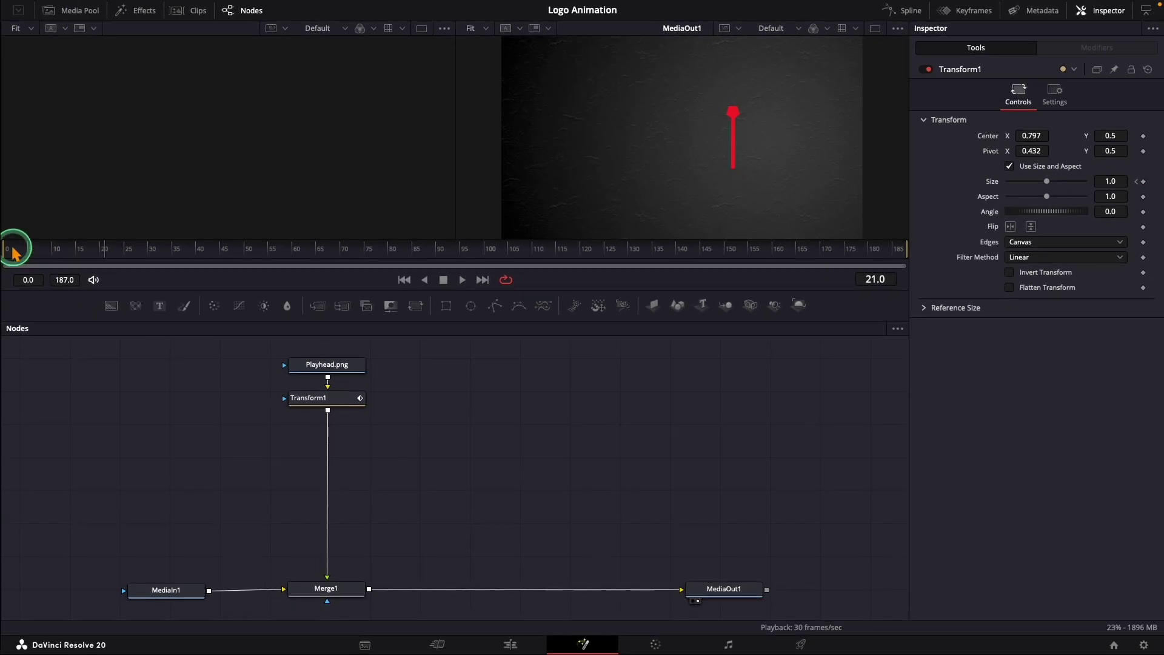
Add a Soft Glow node after the Playhead.png loader.
left_click(326, 365)
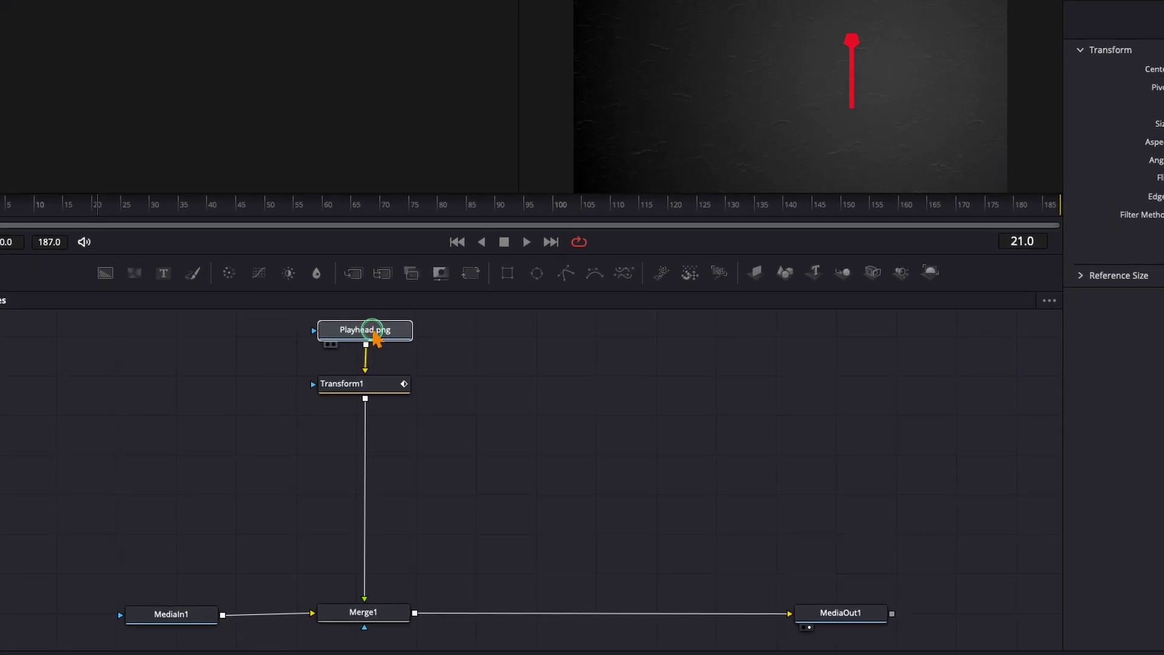
left_click_drag(370, 384, 372, 407)
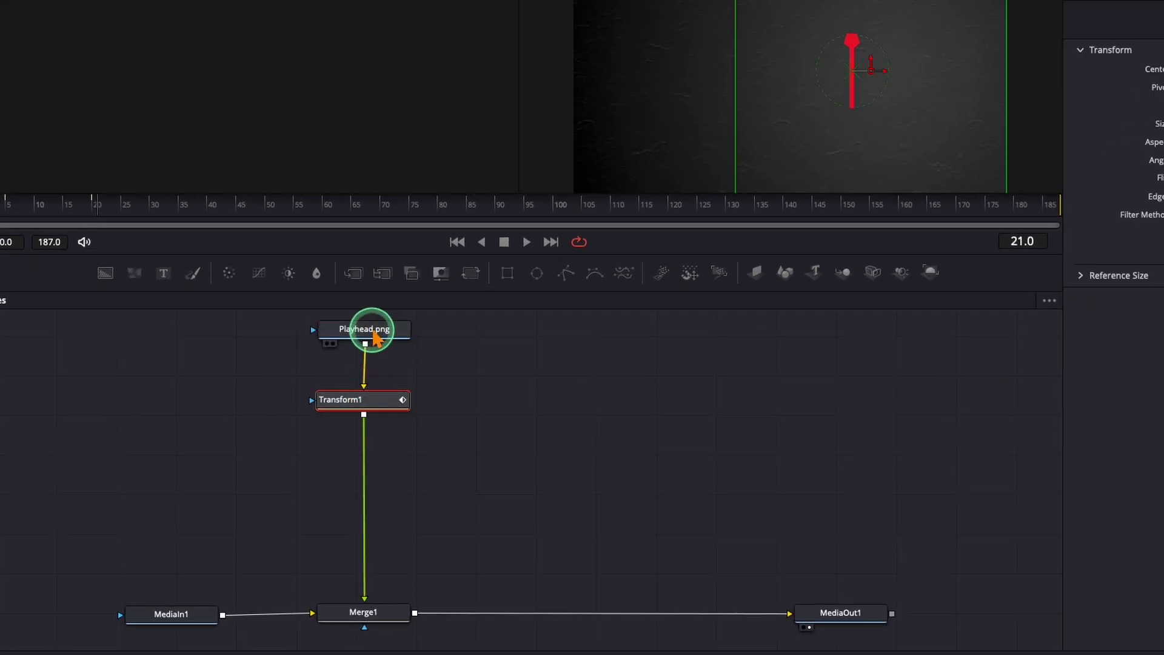
left_click(367, 331)
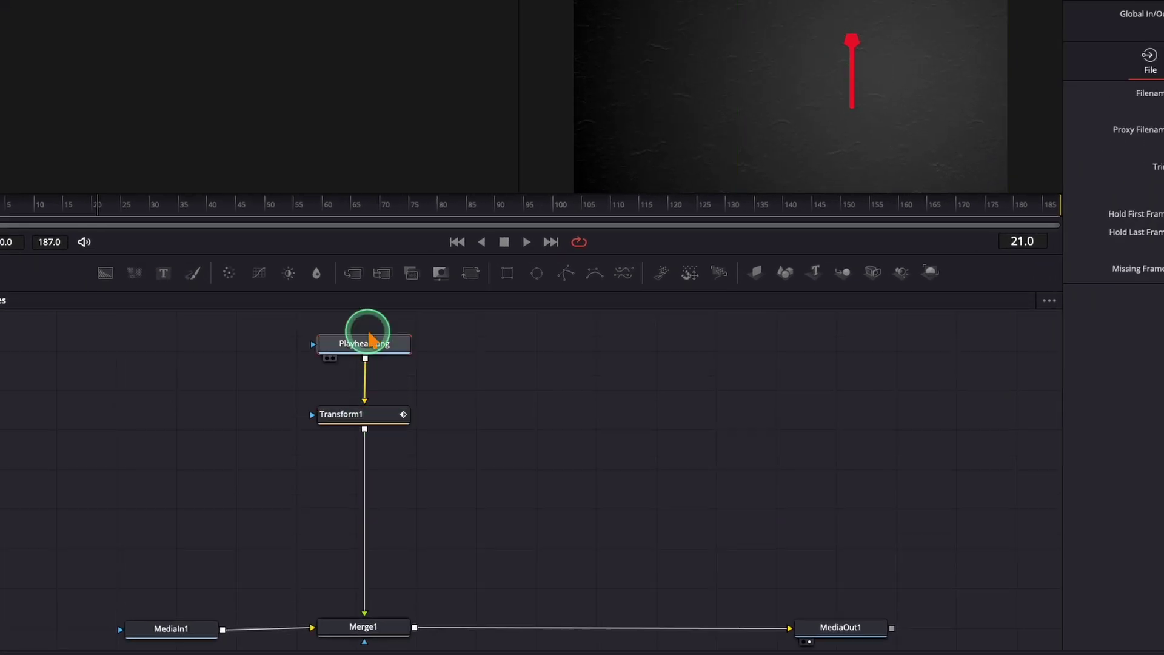
key("shift+space")
type("so")
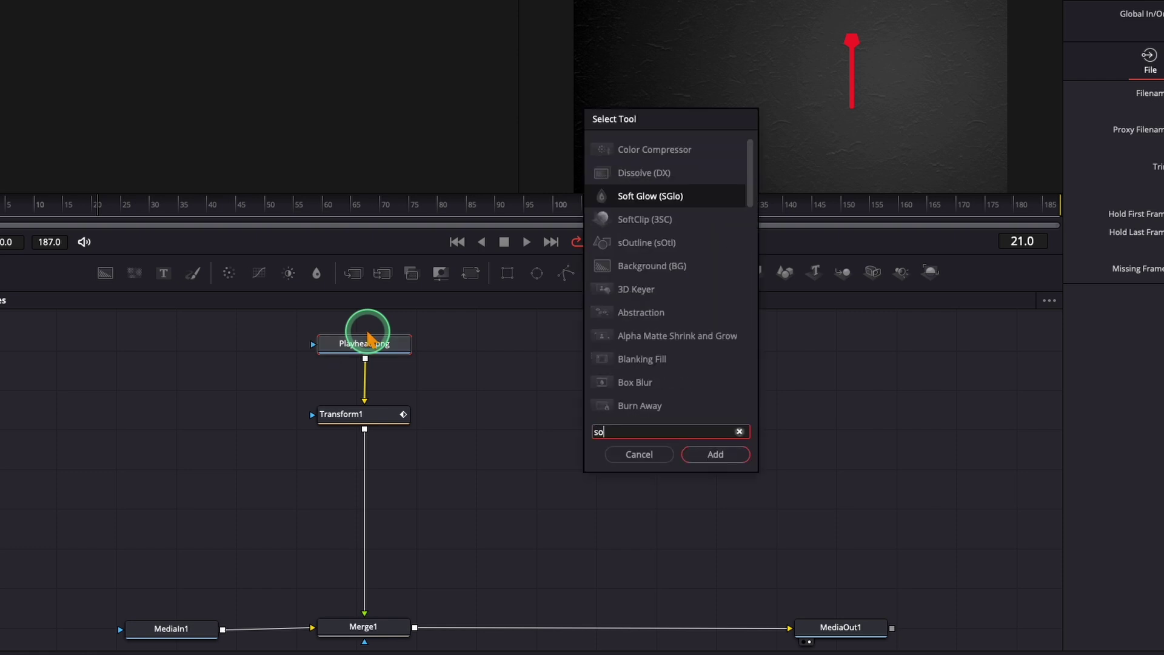
type("ftg")
left_click(710, 454)
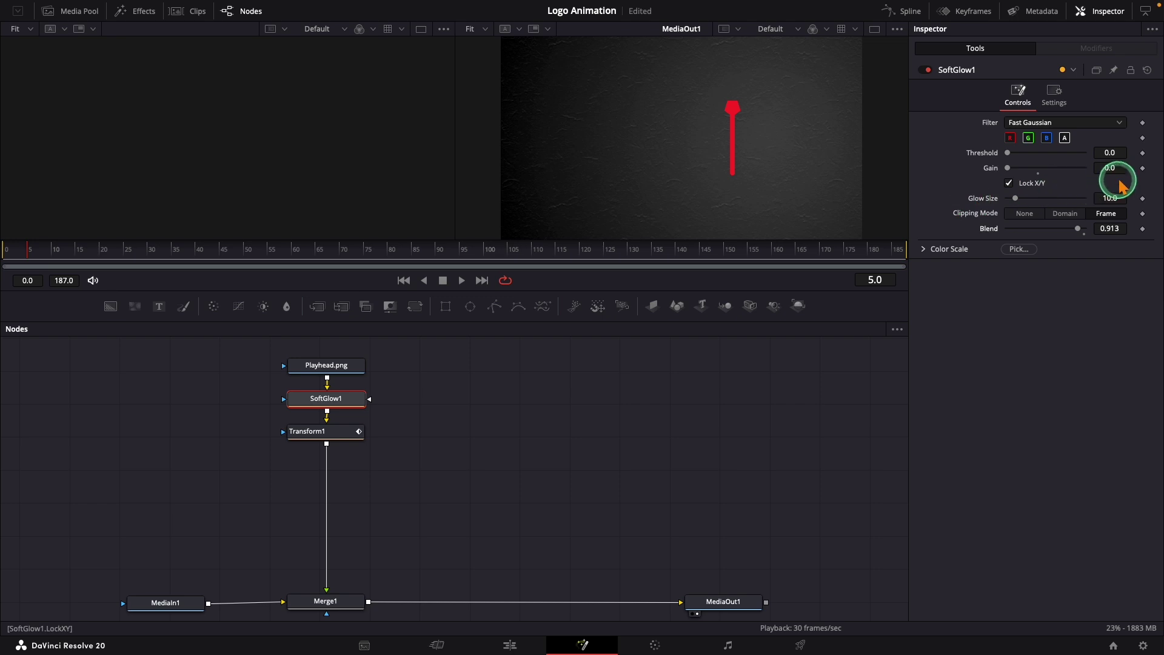
Keyframe SoftGlow1 Gain at 0.0 and raise it to 0.63 at frame 20.
left_click(1143, 168)
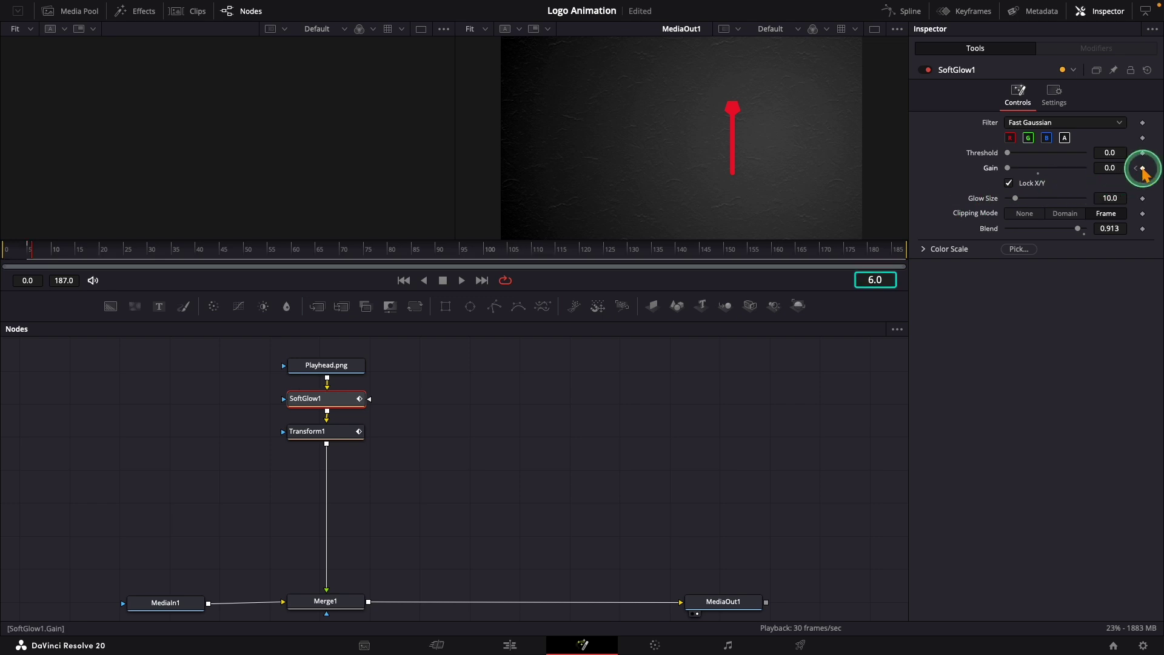
key("Right")
left_click(1010, 169)
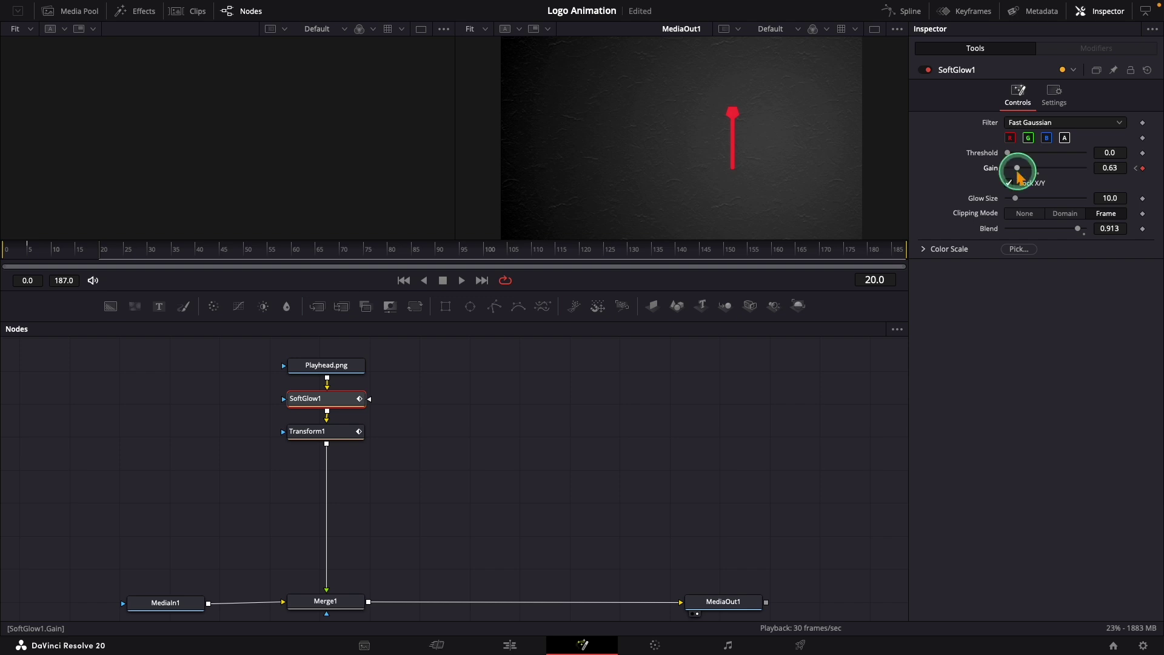
Add a Brightness Contrast node after Transform1.
left_click(332, 433)
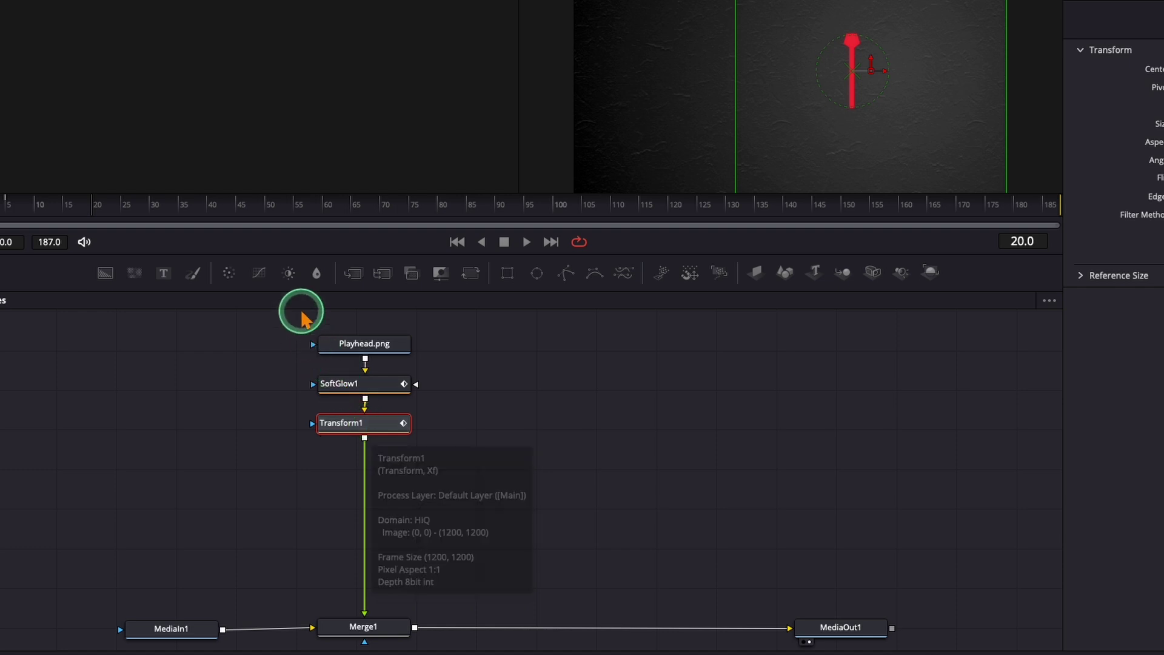
left_click(289, 276)
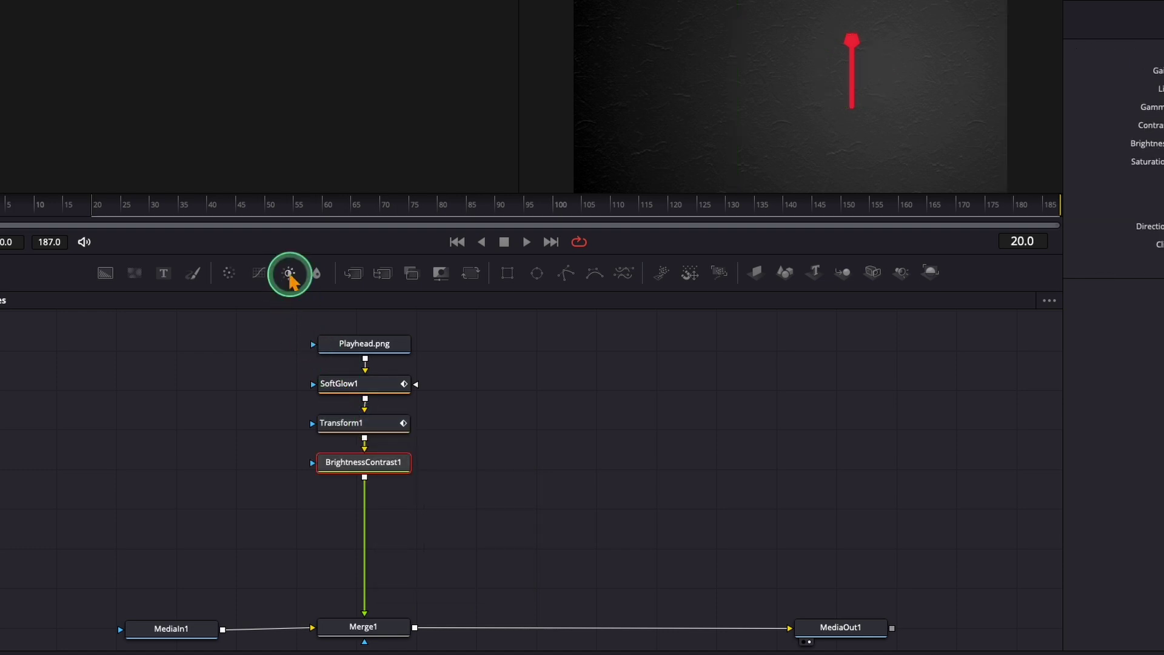
left_click(589, 350)
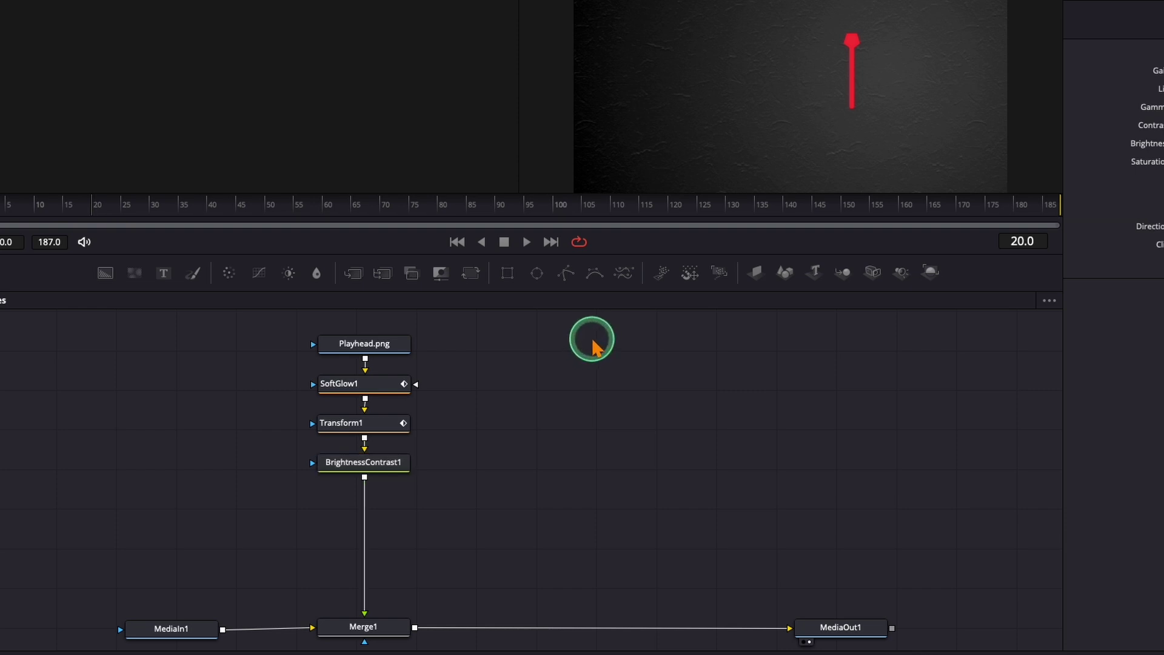
Add a Loader bringing in Logo.png and view it in the left viewer.
key("shift+space")
type("loa")
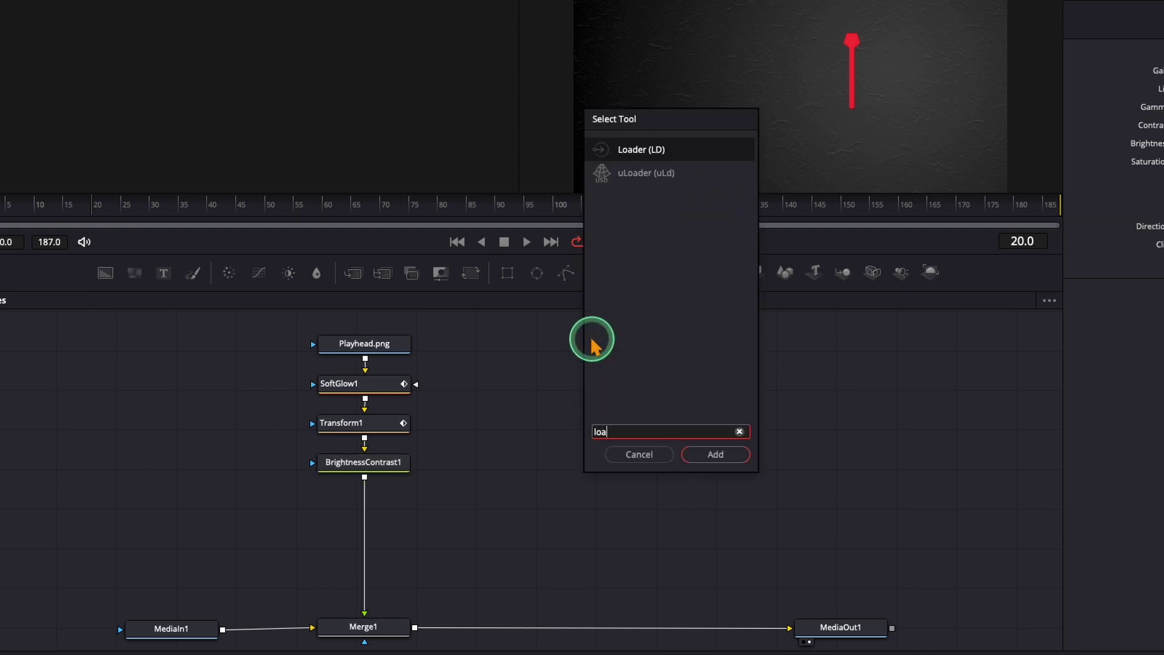
type("der")
left_click(717, 455)
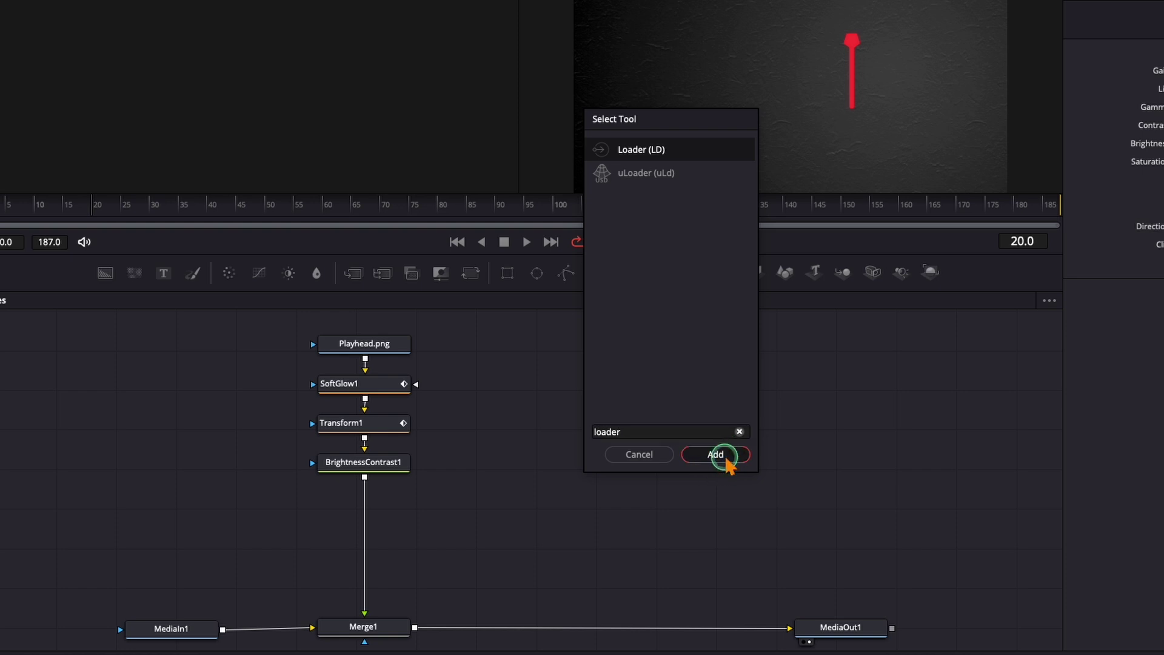
left_click(545, 101)
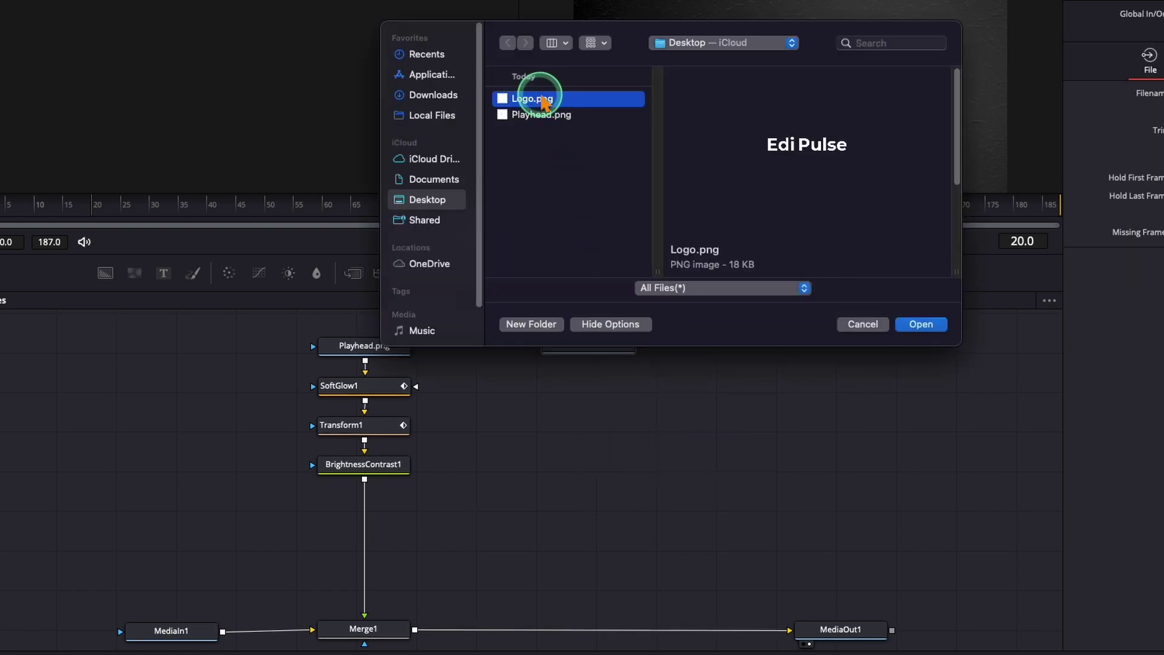
left_click(921, 324)
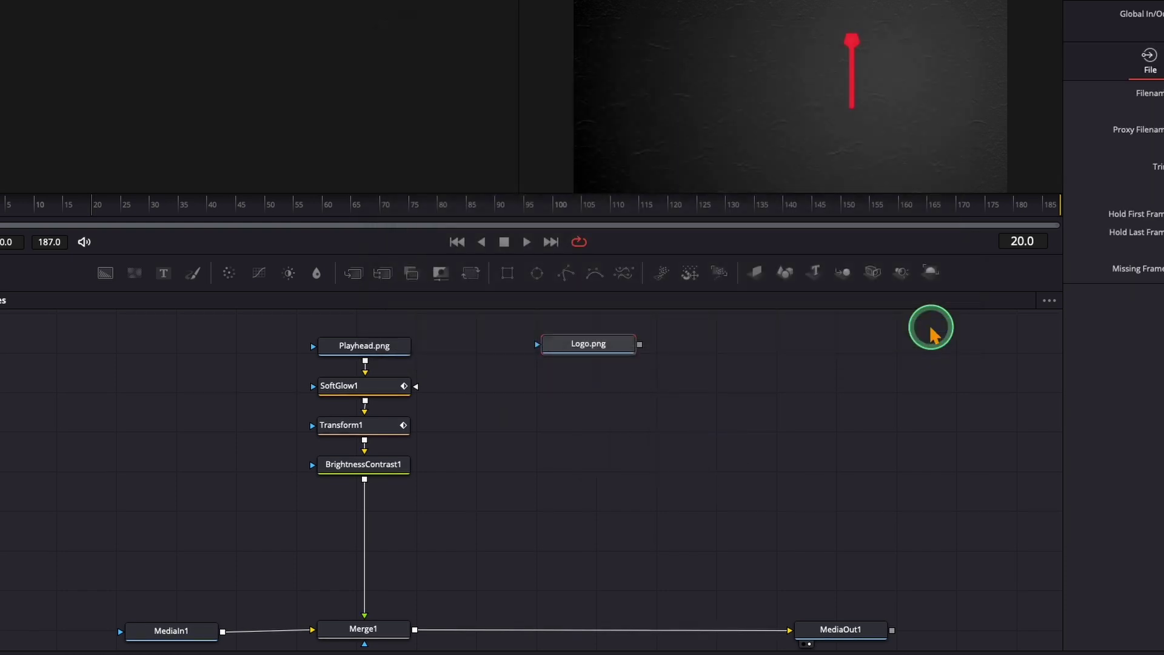
left_click_drag(592, 343, 635, 356)
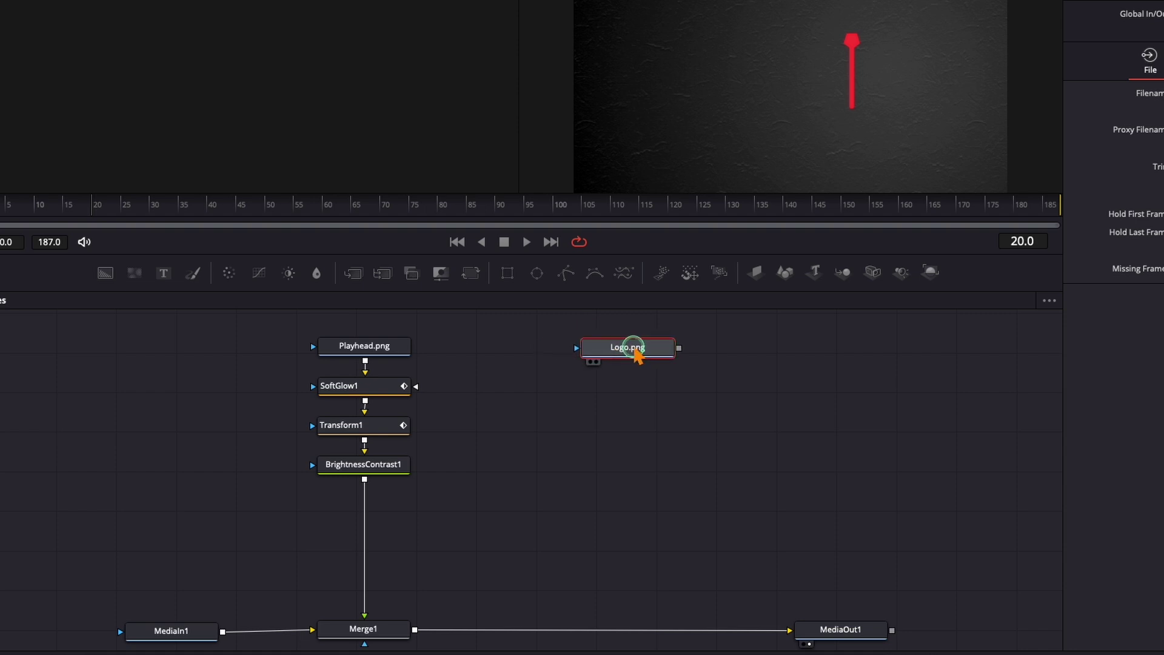
left_click(589, 362)
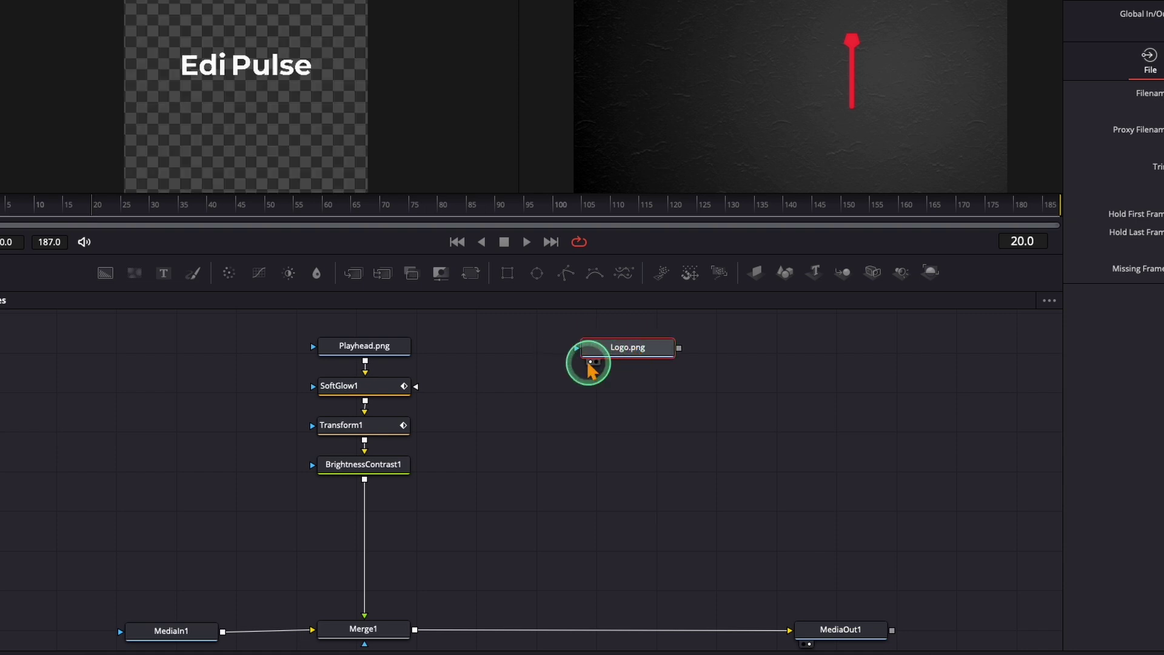
Chain SoftGlow2 below Logo.png, then add Transform2 after SoftGlow2.
key("shift+space")
type("softg")
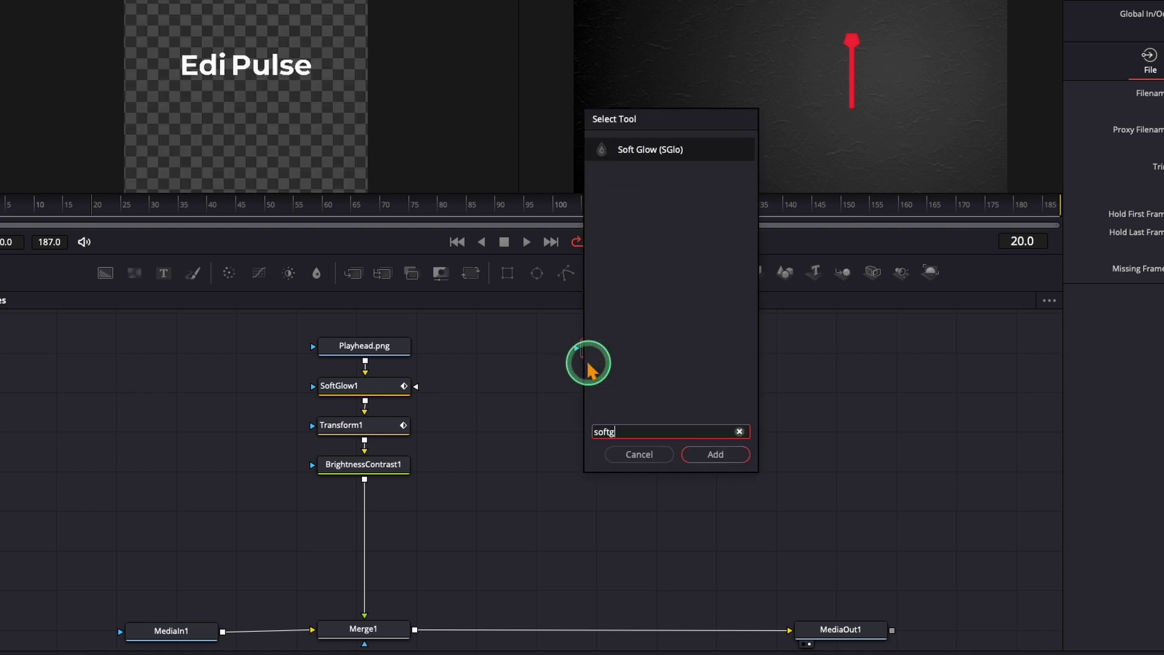
left_click(715, 453)
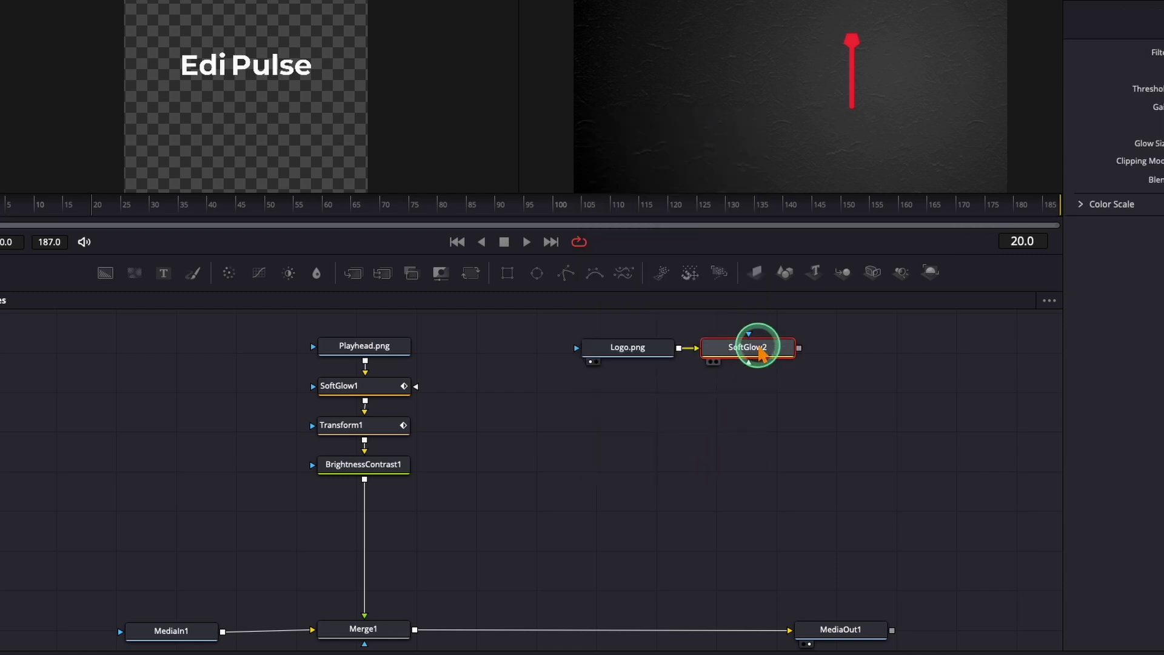
left_click_drag(759, 350, 636, 391)
left_click_drag(560, 329, 677, 409)
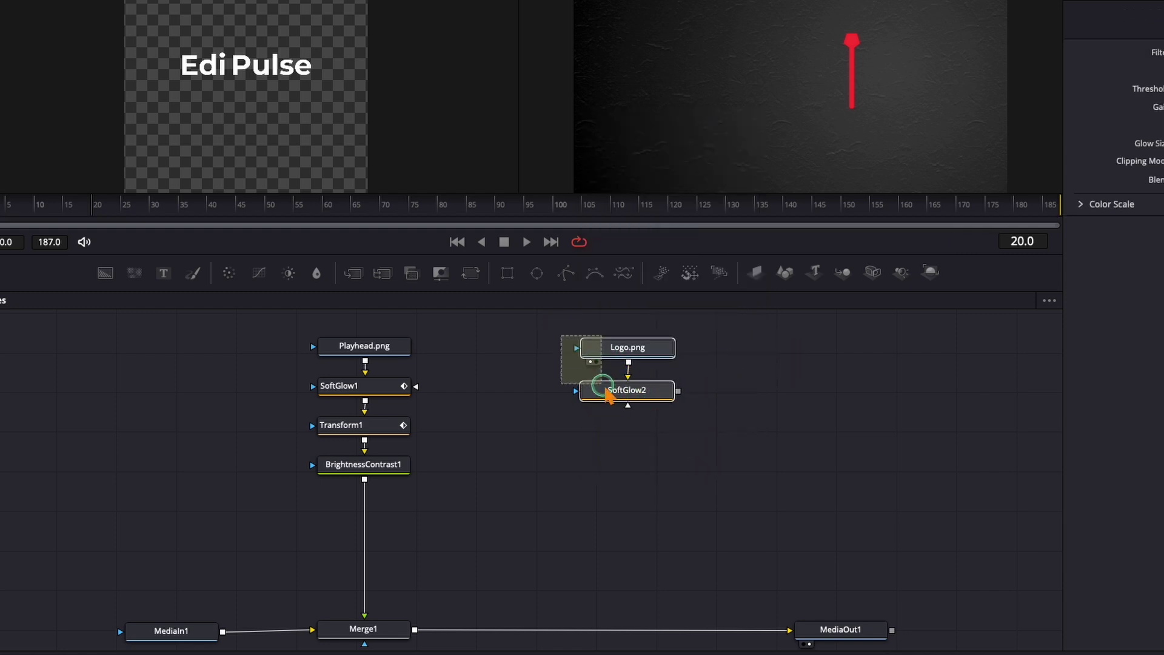
left_click_drag(624, 347, 623, 369)
left_click(625, 376)
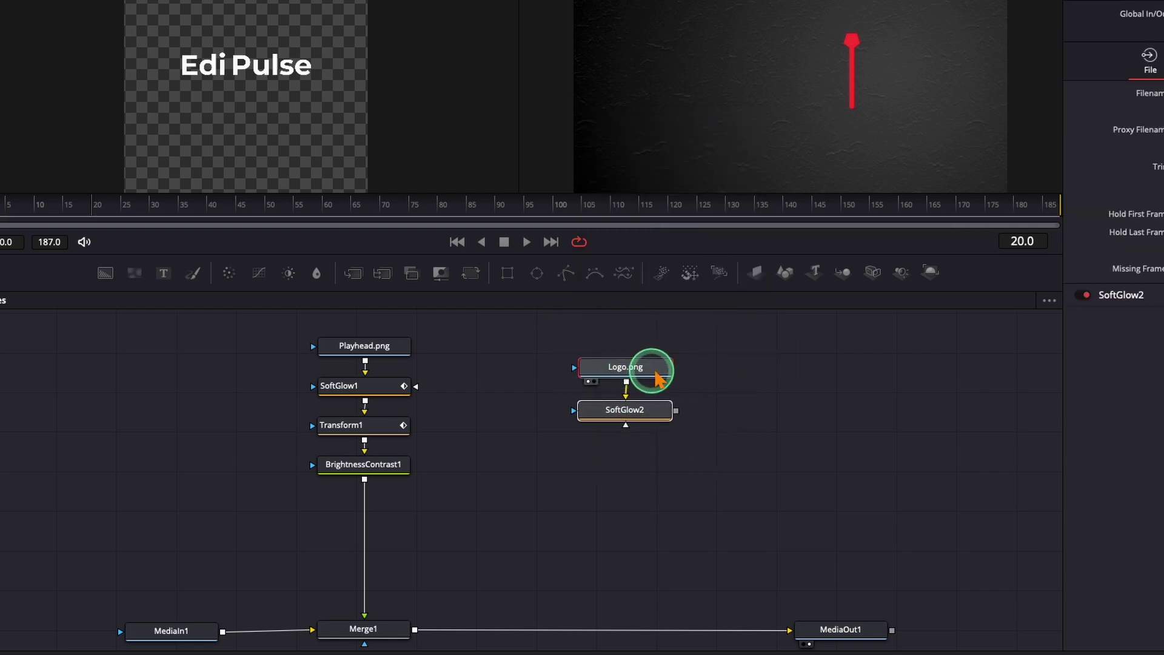
left_click(642, 415)
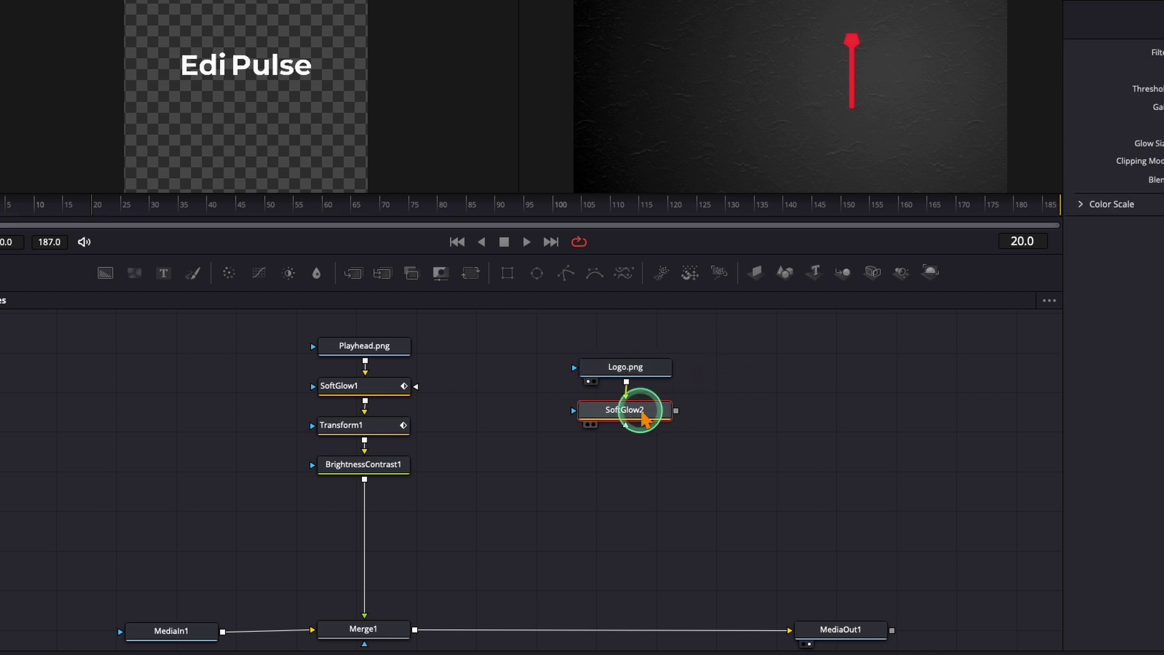
left_click(479, 282)
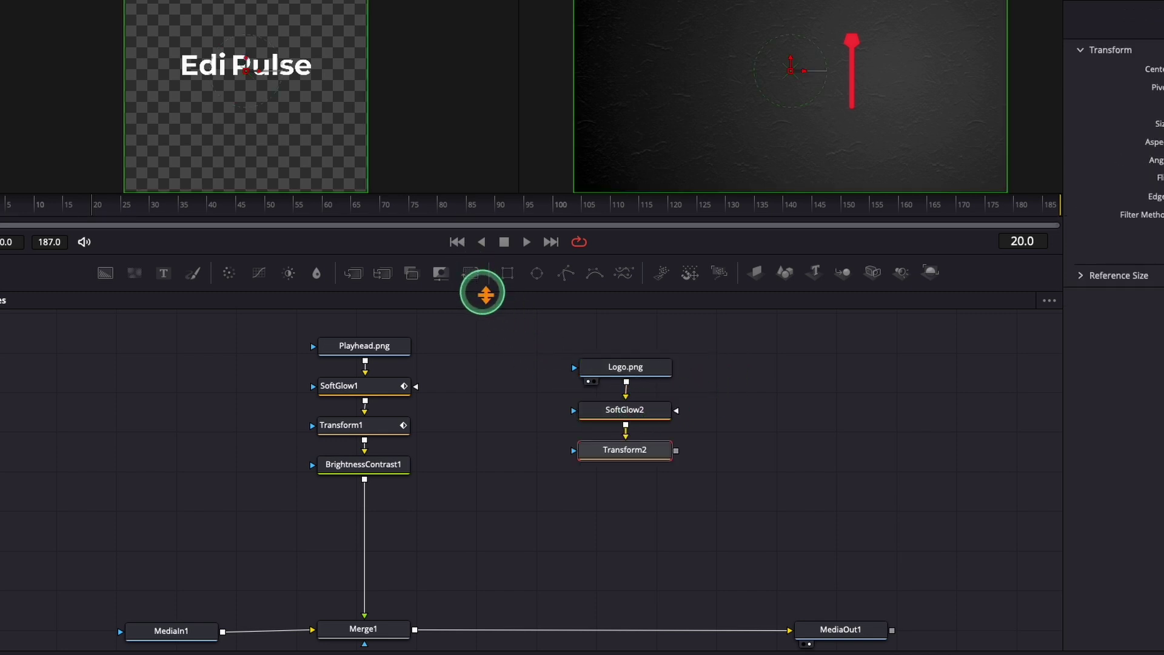
Add Merge2, connect BrightnessContrast1 and Transform2 into it, and feed it into Merge1.
left_click_drag(354, 273, 498, 537)
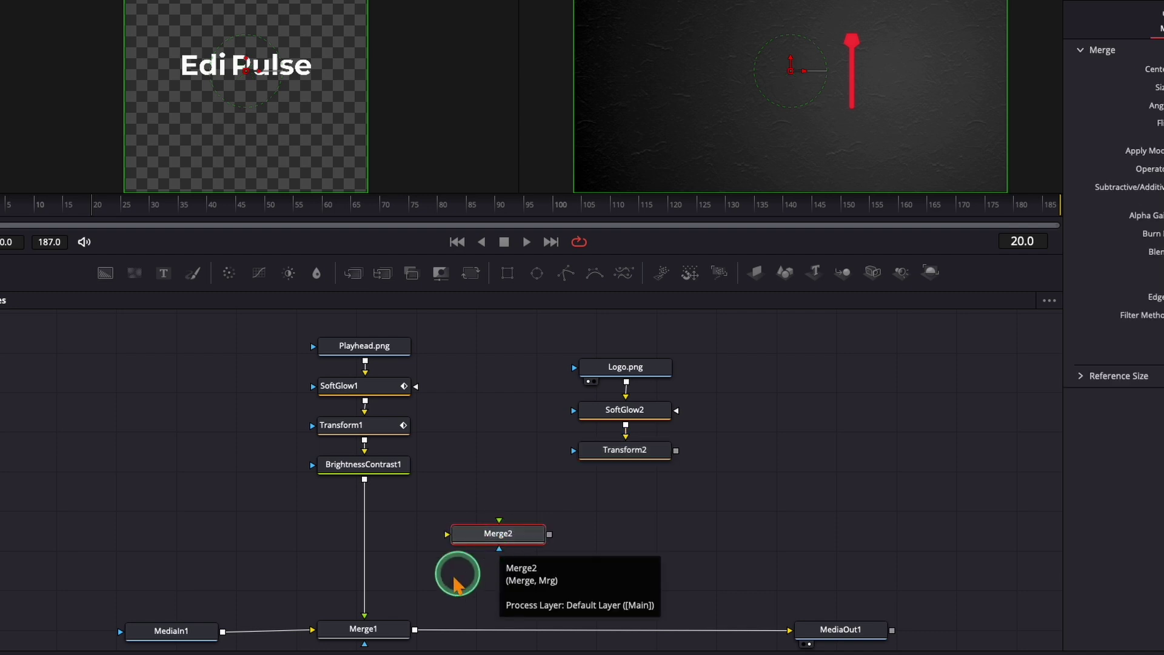
mouse_move(365, 618)
left_mouse_down()
mouse_move(382, 573)
mouse_move(504, 524)
mouse_move(485, 548)
left_mouse_up()
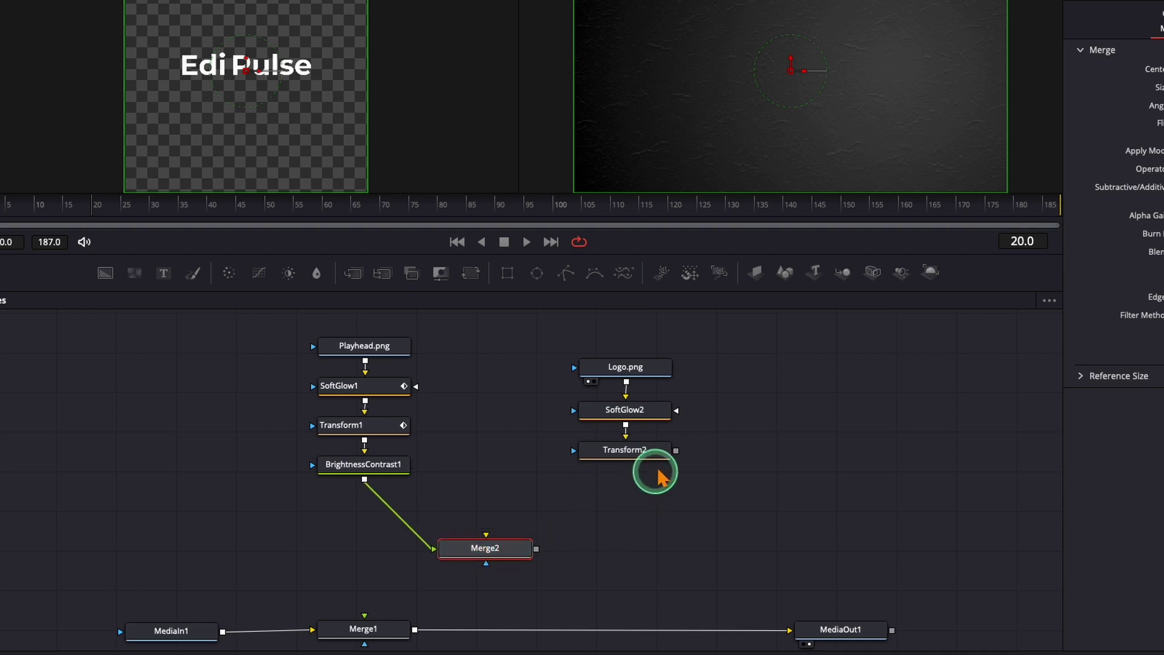
mouse_move(676, 449)
left_mouse_down()
mouse_move(485, 534)
mouse_move(501, 544)
left_mouse_up()
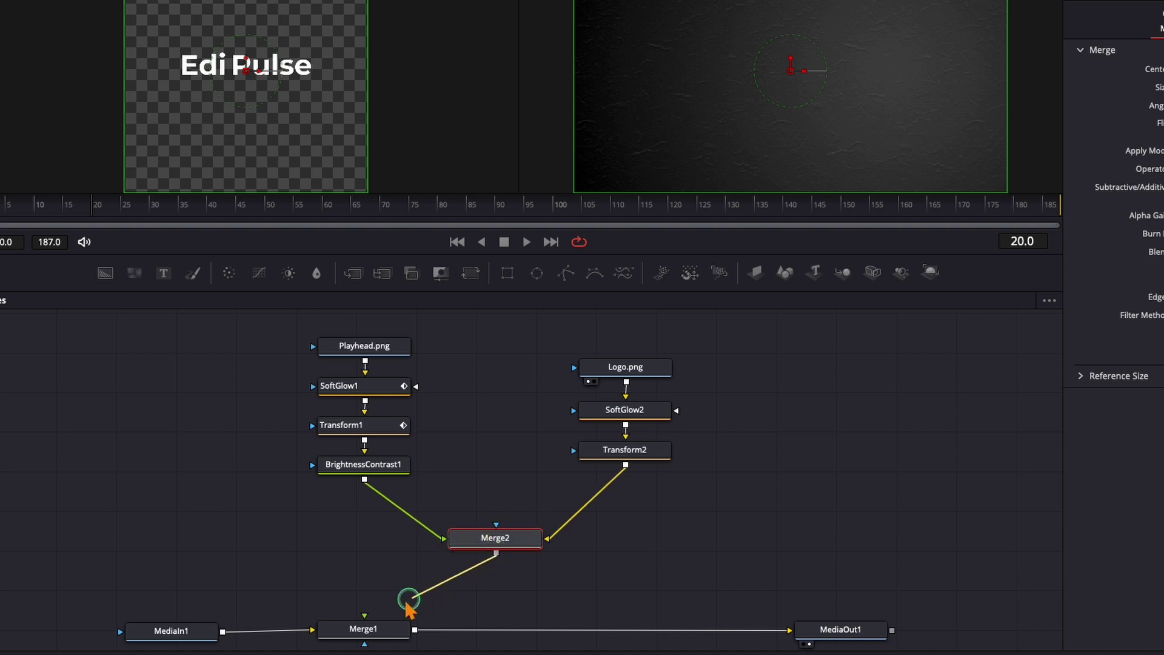
mouse_move(496, 557)
left_mouse_down()
mouse_move(362, 622)
mouse_move(432, 608)
left_mouse_up()
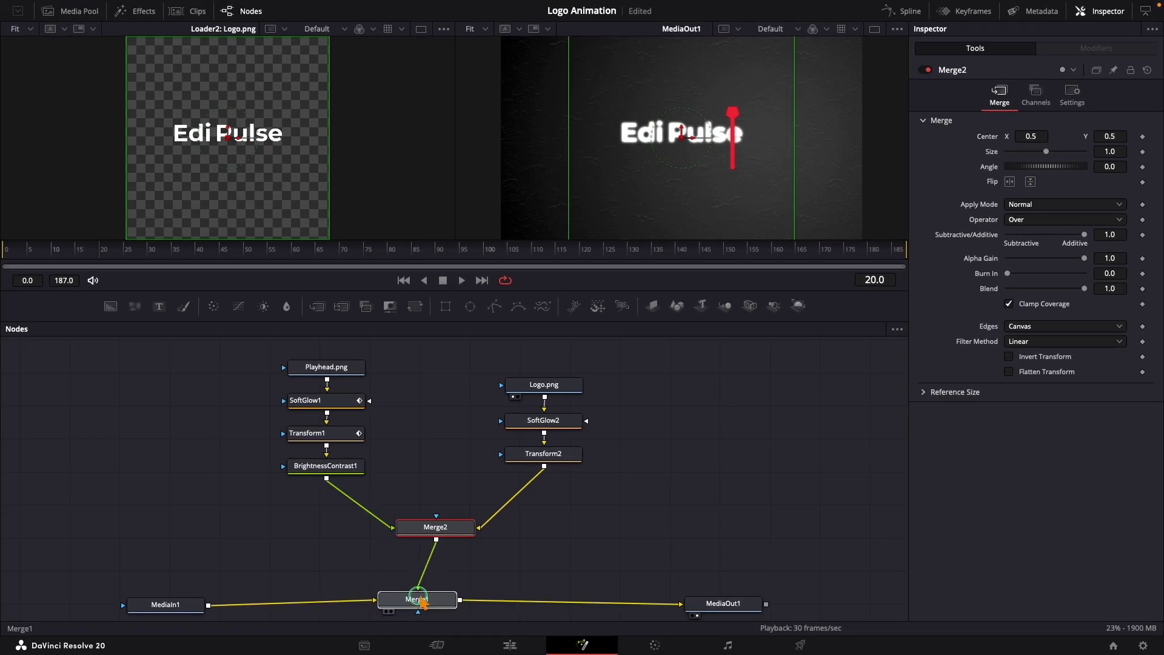
left_click(433, 604)
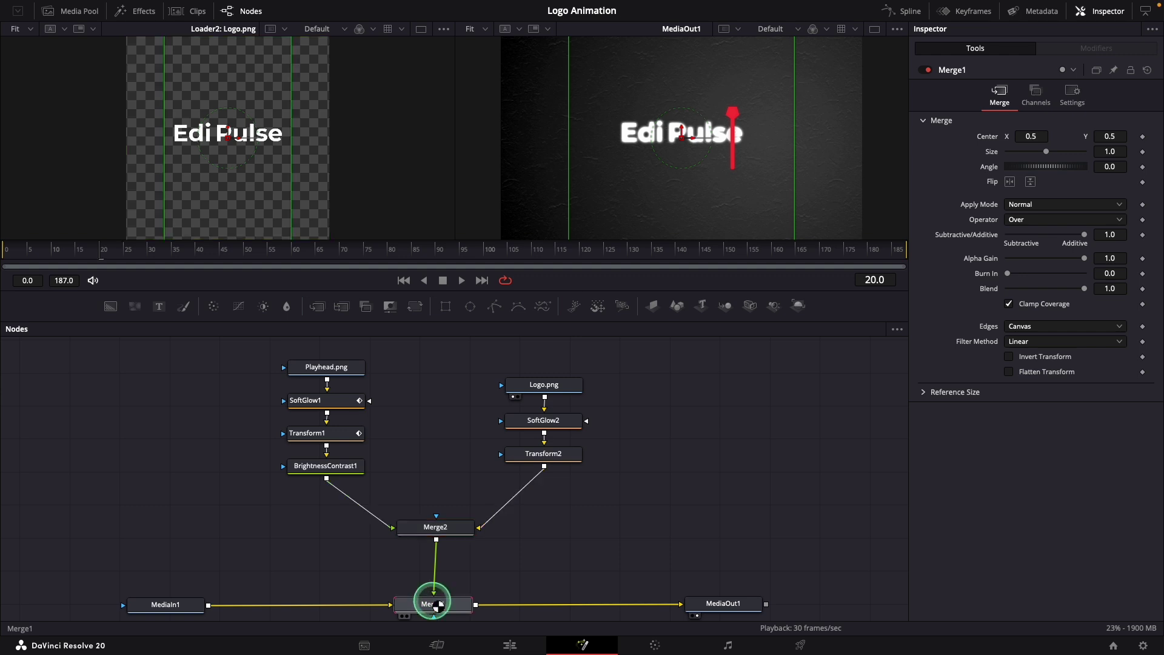
Lower SoftGlow2's Gain and shift the logo slightly left with Transform2.
left_click(556, 420)
left_click_drag(1037, 167, 996, 180)
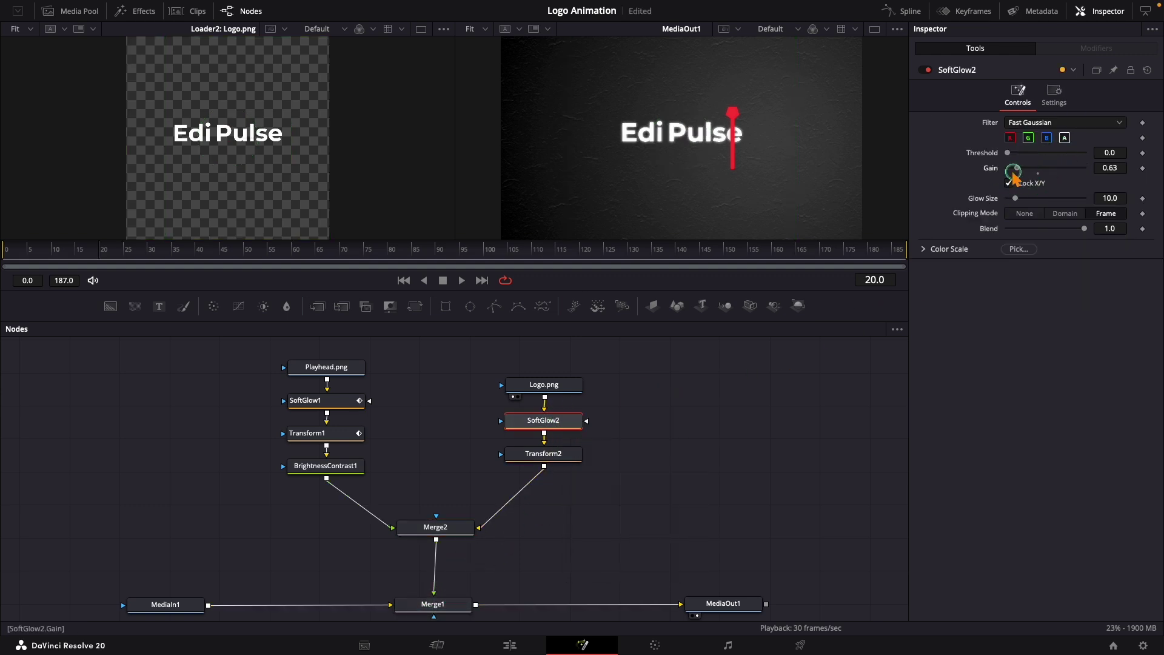
left_click(546, 453)
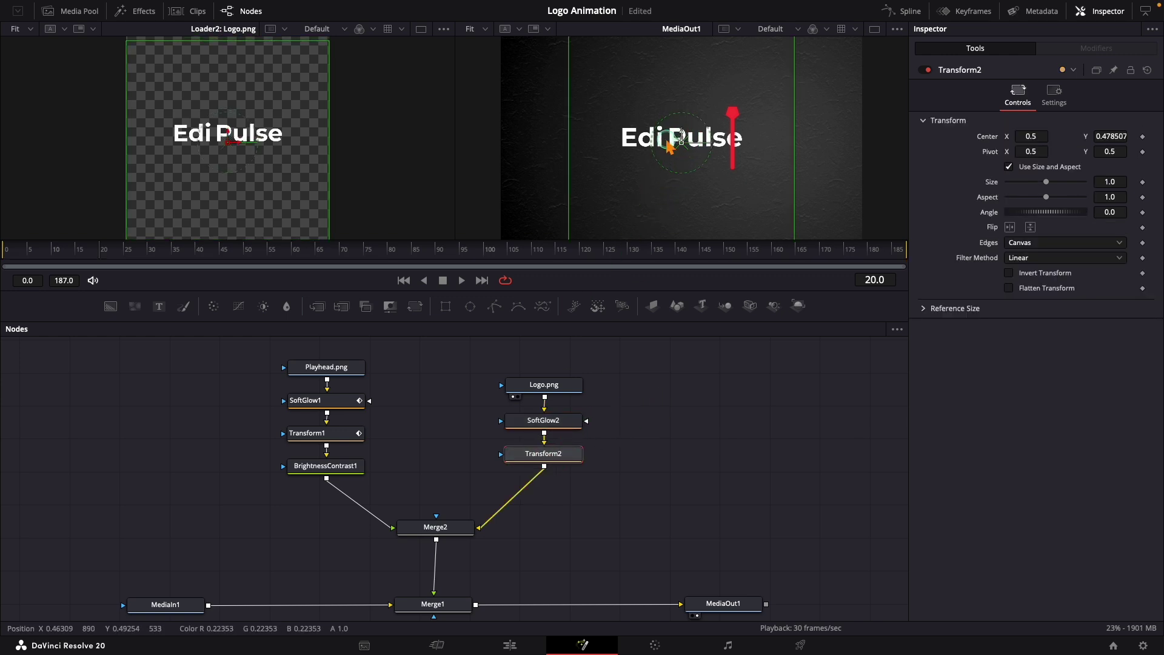
left_click_drag(682, 138, 667, 145)
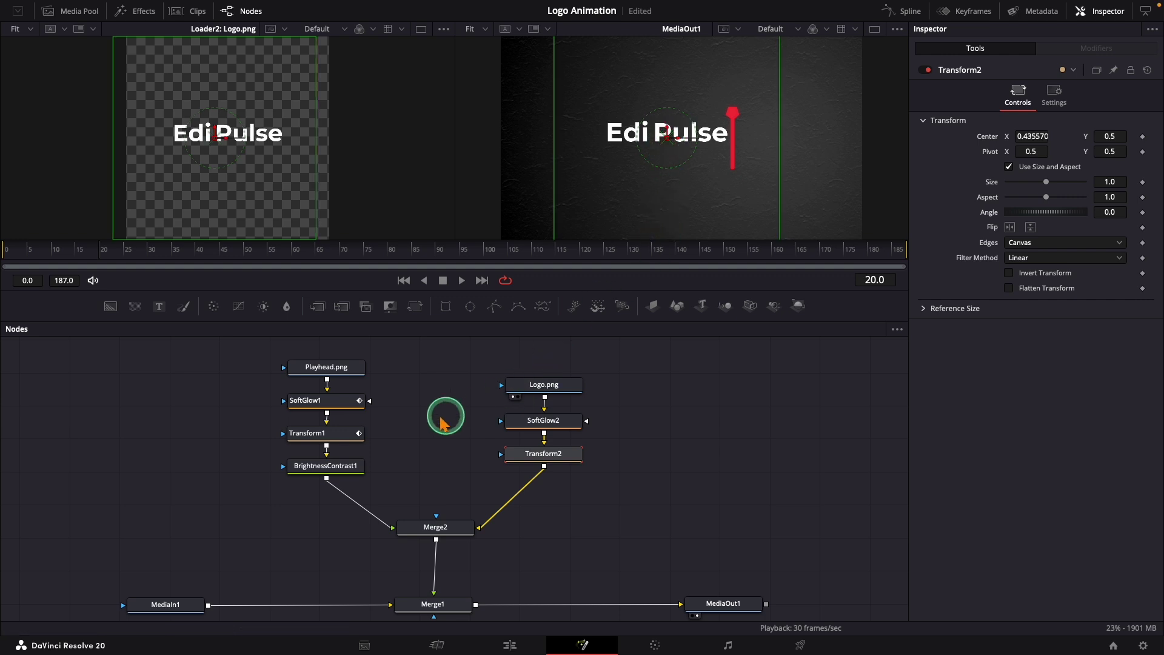
Reposition the red playhead with Transform1 in the viewer.
left_click(329, 441)
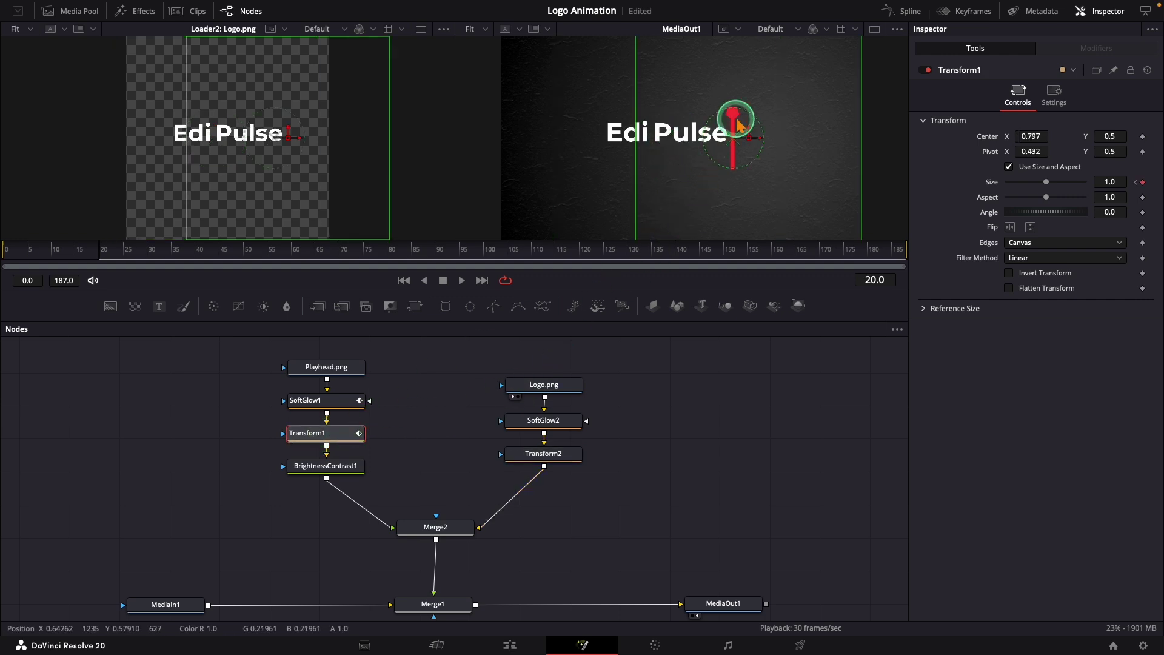
left_click_drag(749, 137, 657, 137)
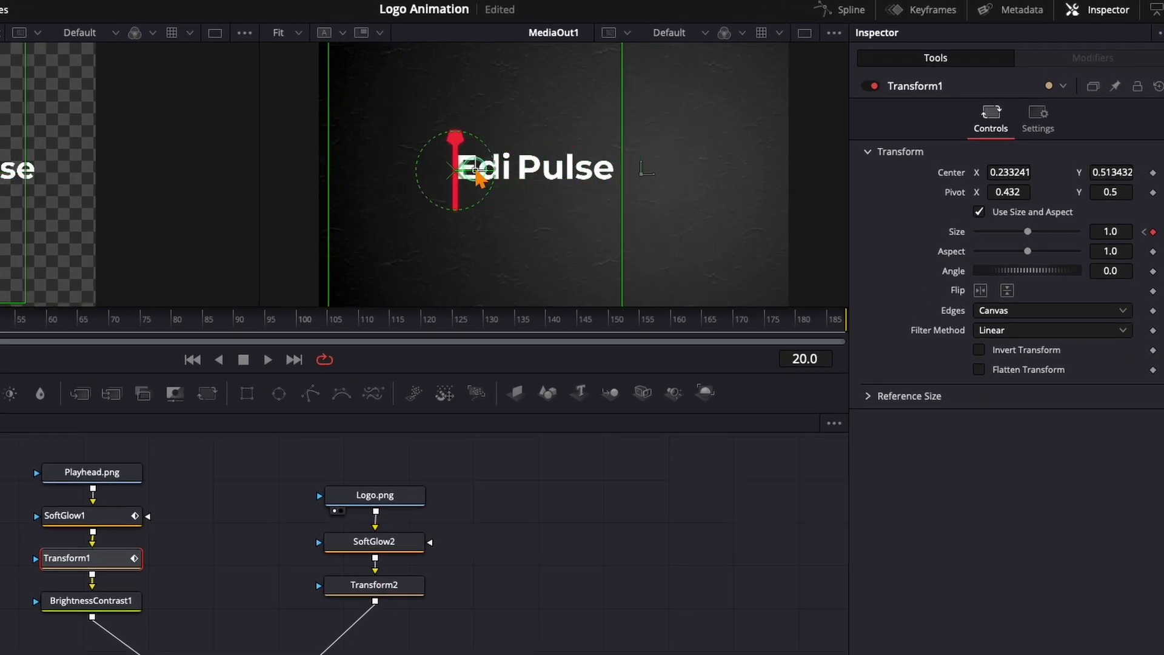
mouse_move(524, 175)
left_mouse_down()
mouse_move(490, 181)
mouse_move(557, 180)
mouse_move(471, 176)
left_mouse_up()
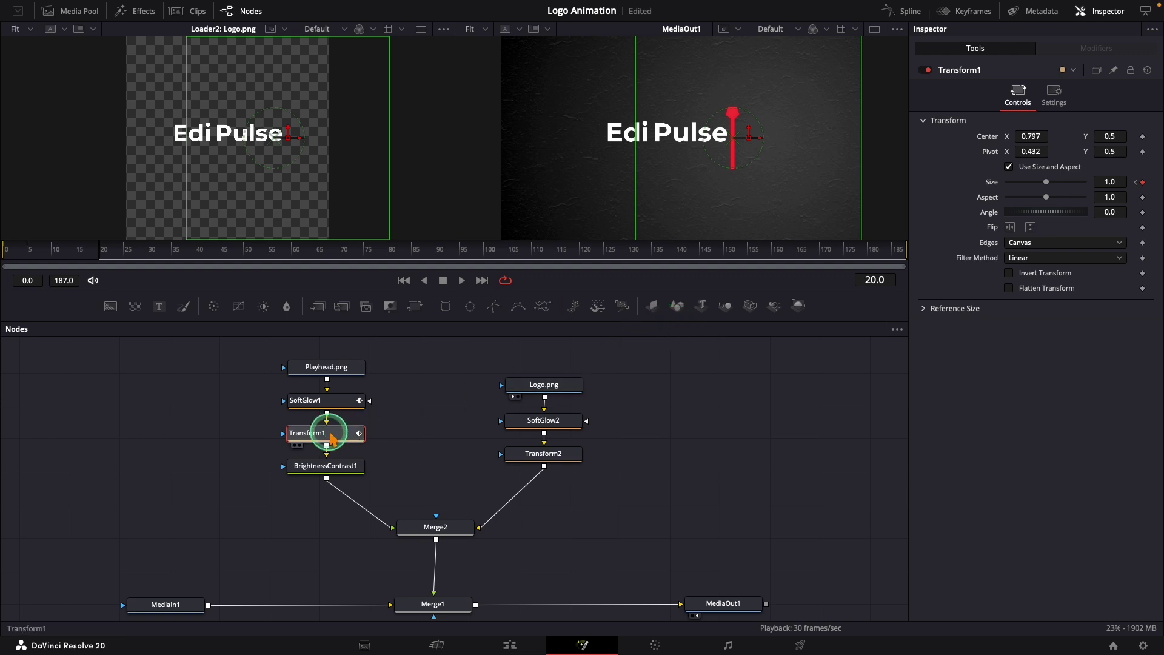
Keyframe Transform1 Center X at 0.797, then set it to 0.221 at frame 60.
left_click(198, 249)
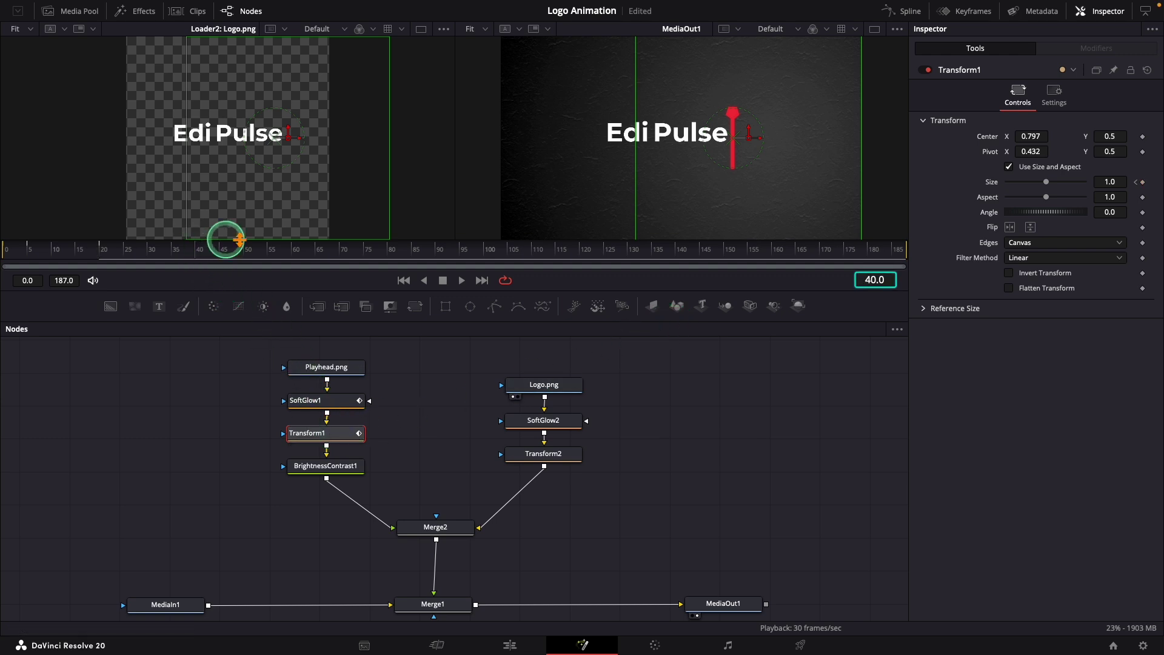
left_click(1142, 137)
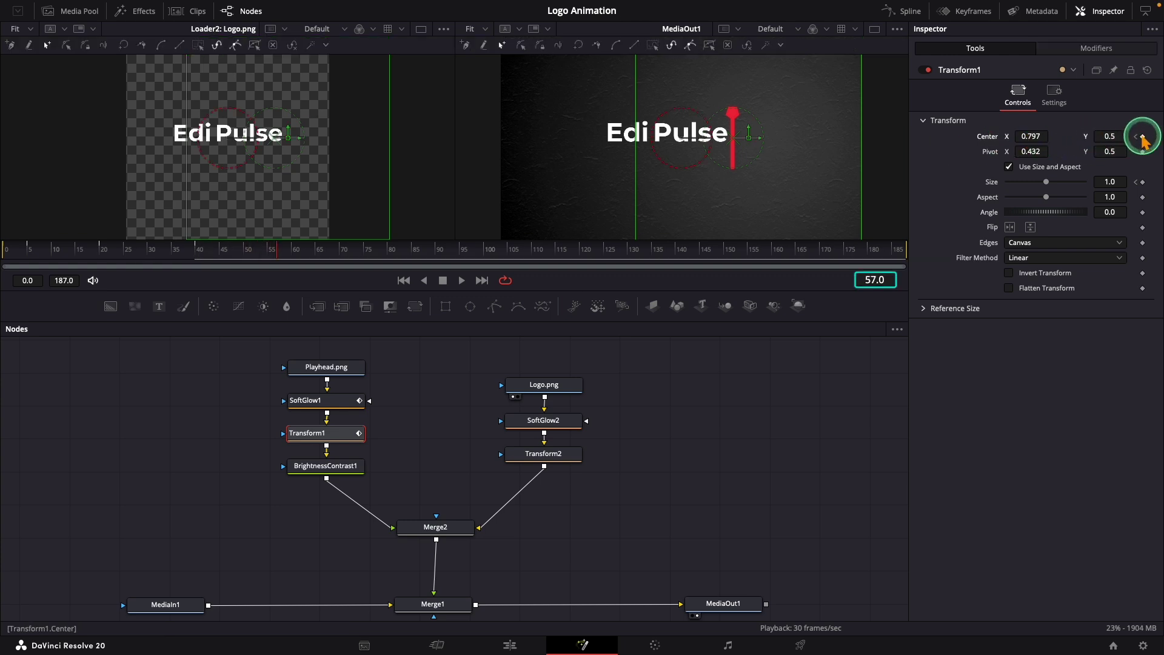
left_click(1032, 135)
mouse_move(1031, 135)
left_mouse_down()
mouse_move(708, 122)
mouse_move(1032, 136)
left_mouse_up()
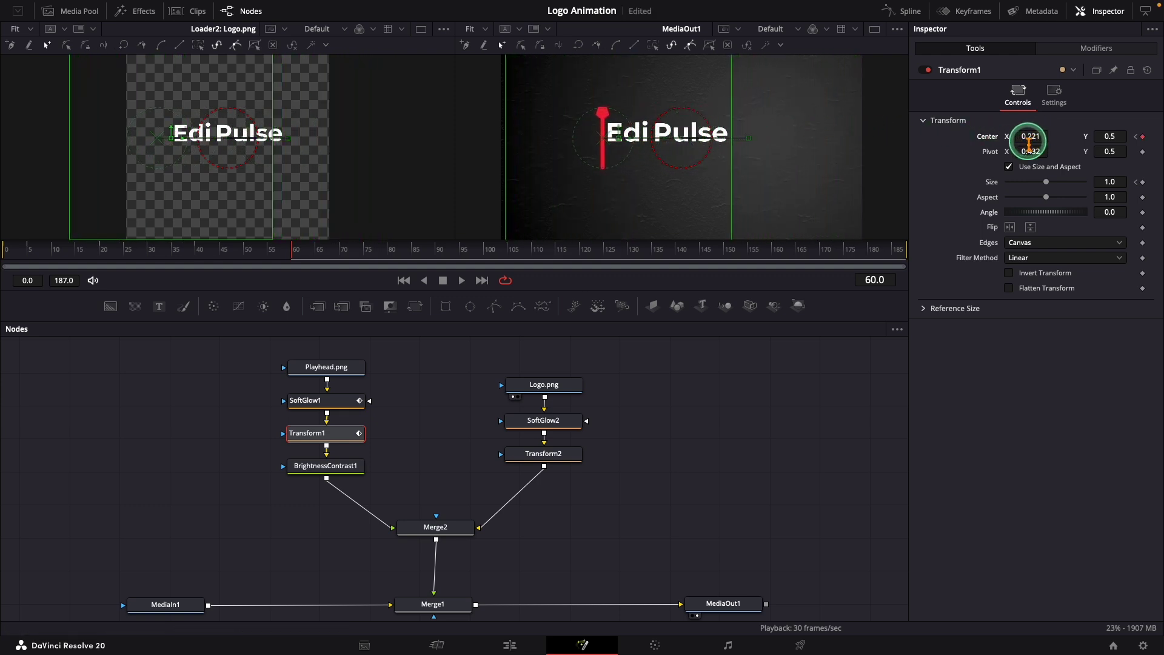
Play back the playhead slide from the start, then stop it.
left_click(64, 364)
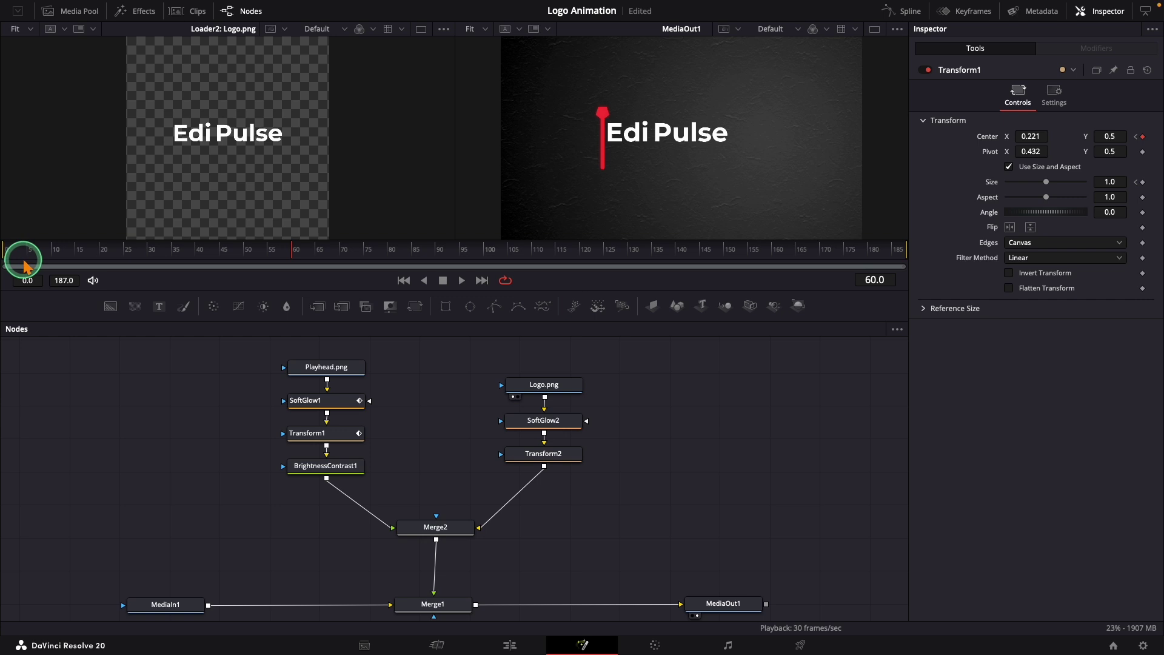
left_click(4, 259)
key("space")
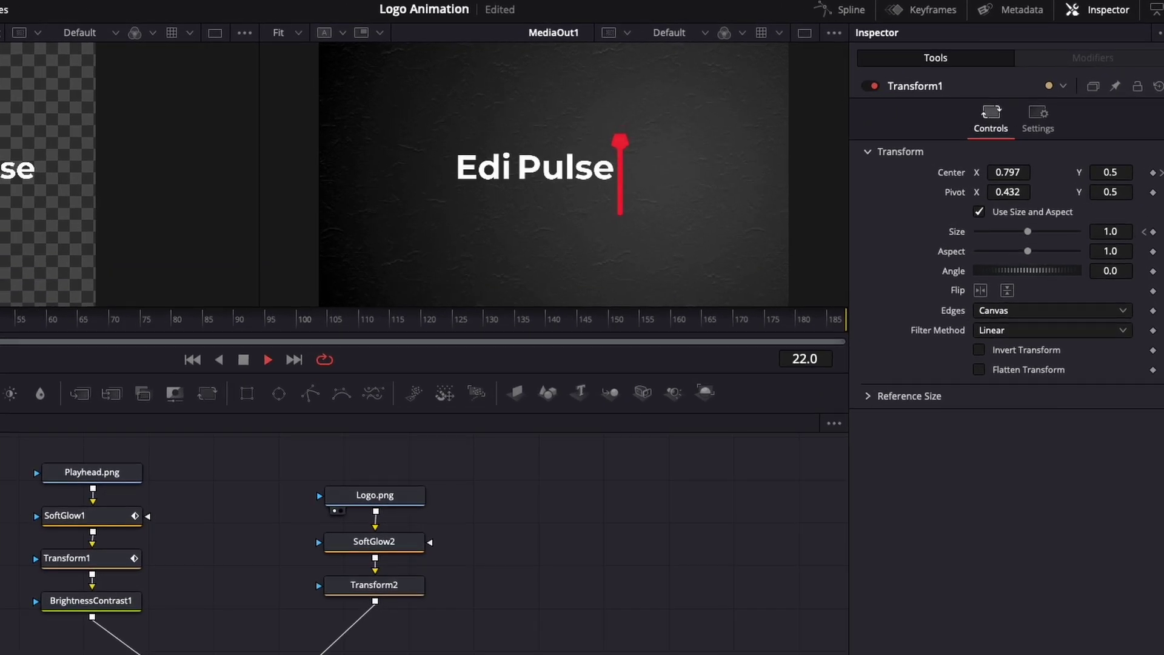
key("space")
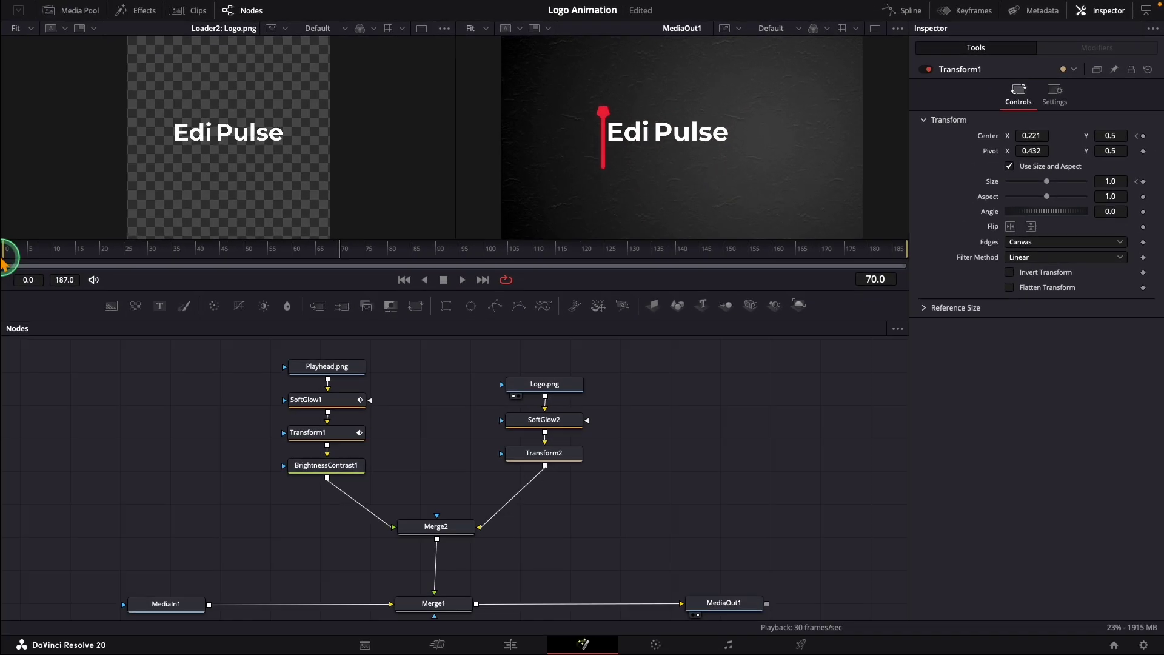
left_click_drag(34, 254, 294, 259)
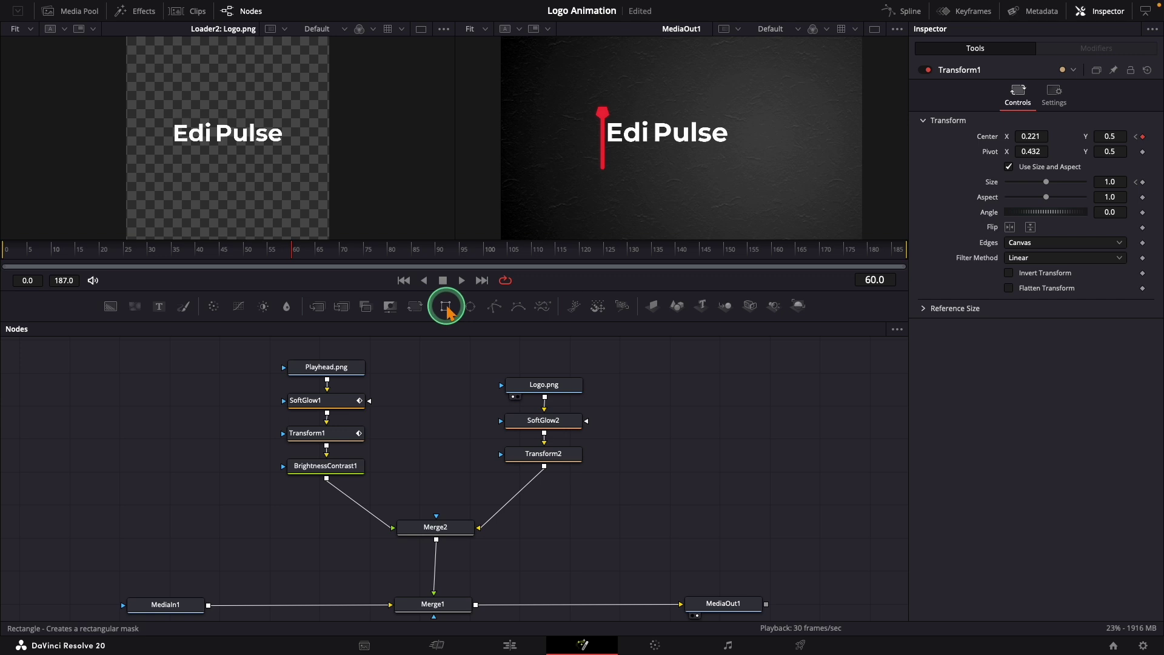
Add an inverted, thin Rectangle mask to Logo.png at frame 40.
mouse_move(446, 310)
left_mouse_down()
mouse_move(544, 359)
mouse_move(499, 398)
left_mouse_up()
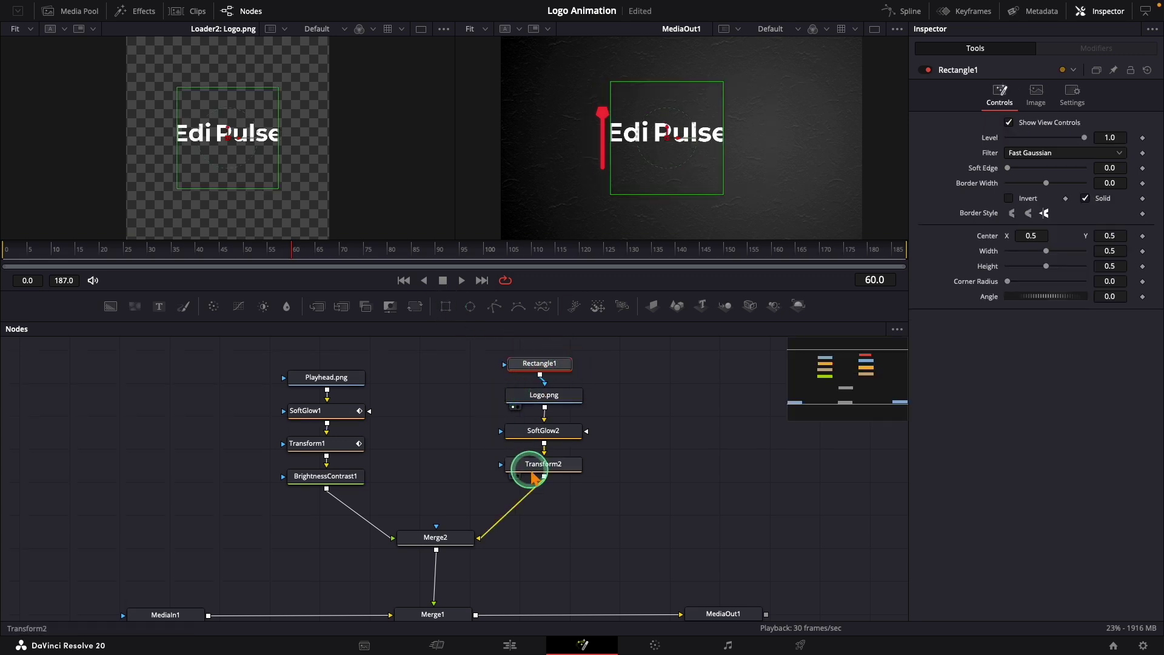
scroll(553, 494, "down", 1)
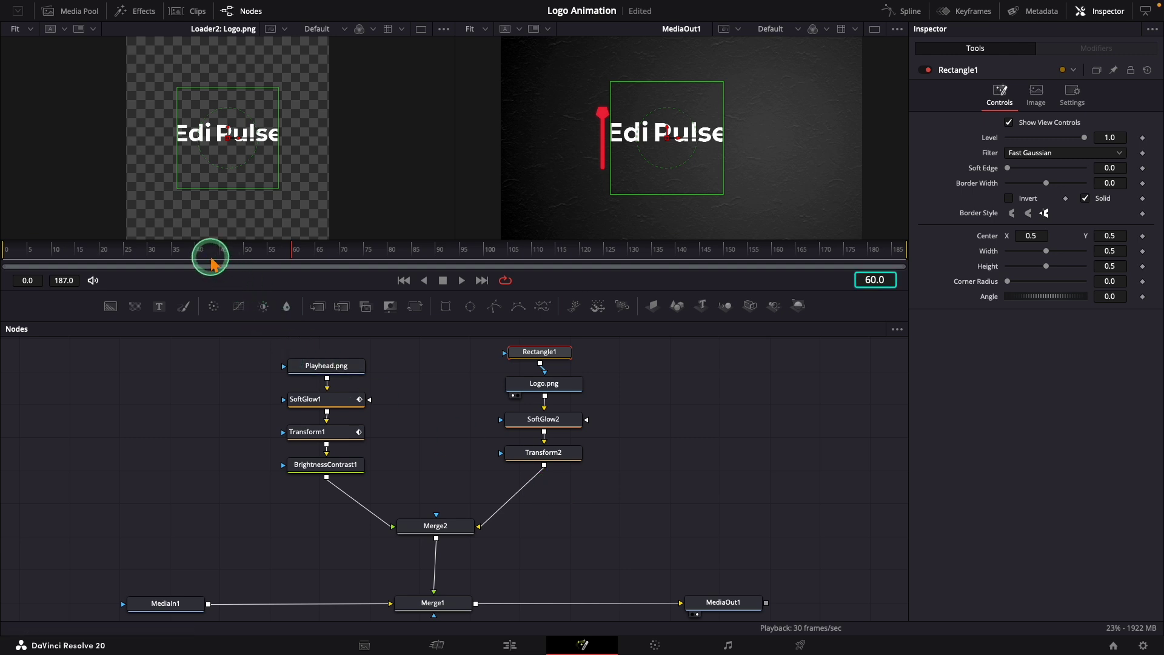
left_click(196, 251)
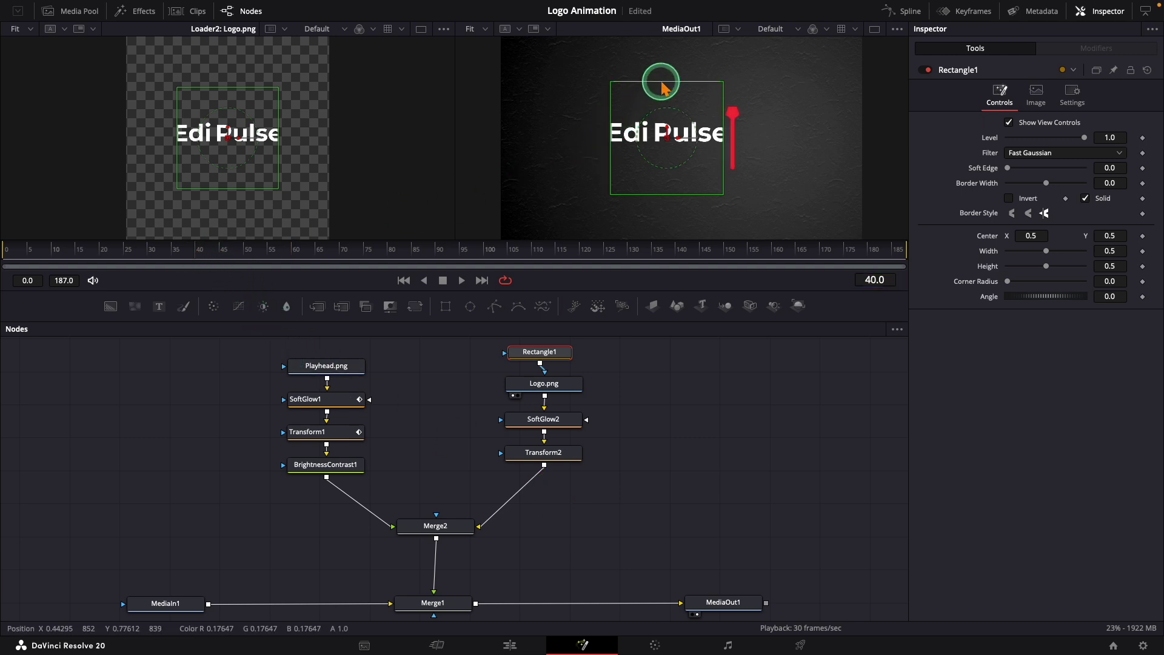
mouse_move(663, 81)
left_mouse_down()
mouse_move(668, 130)
mouse_move(602, 146)
mouse_move(670, 141)
left_mouse_up()
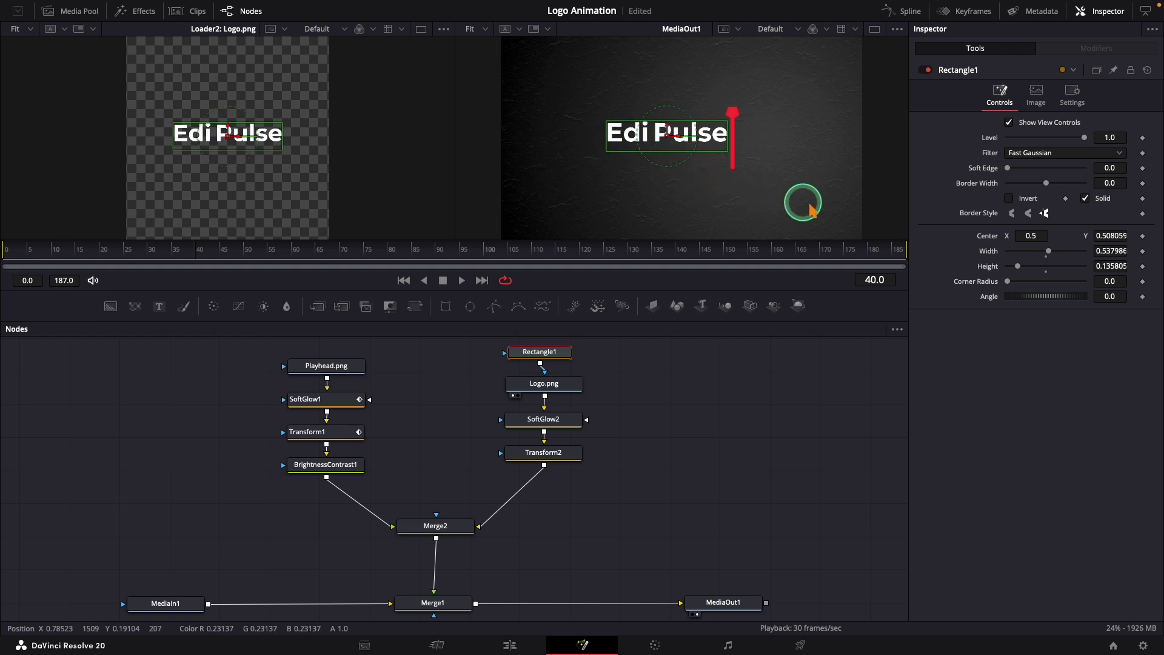
left_click(1009, 198)
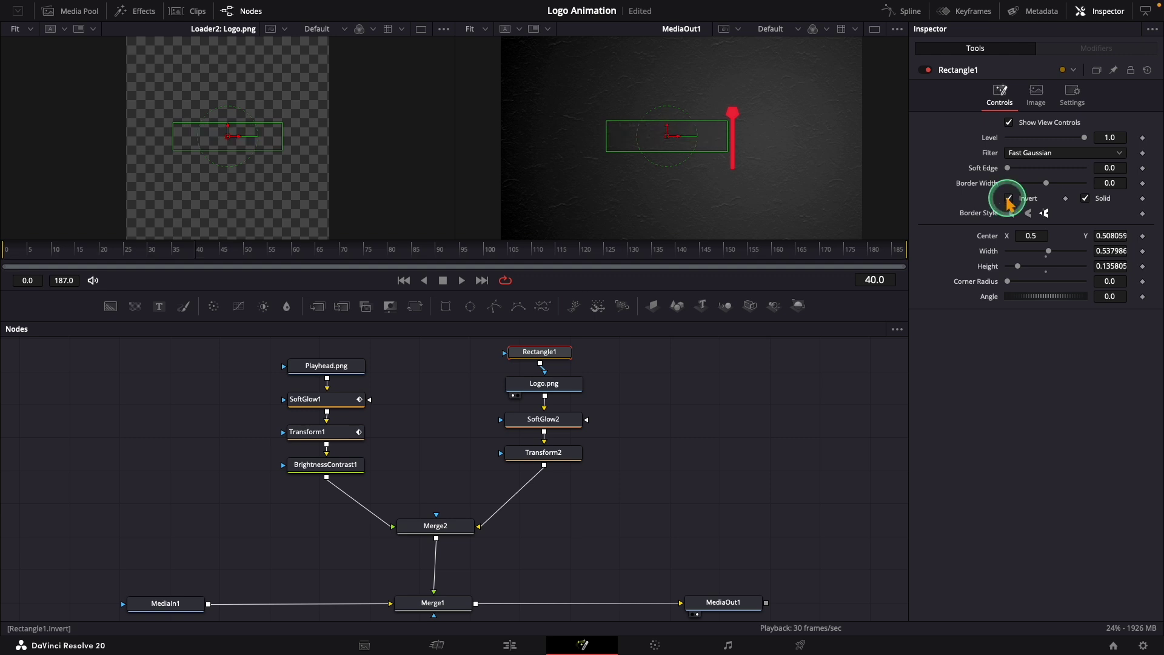
Keyframe the mask Center at frame 40, then set Center X to -0.101 at frame 60.
left_click(1143, 235)
key("Right")
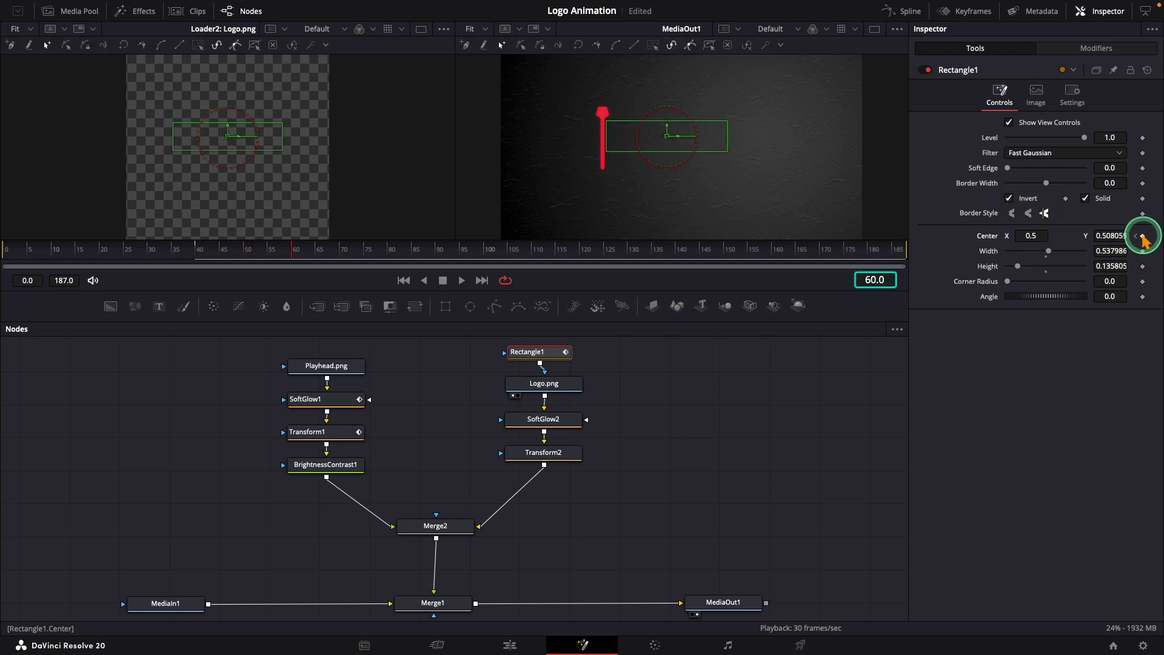
left_click(1031, 236)
type("0.333")
key("Return")
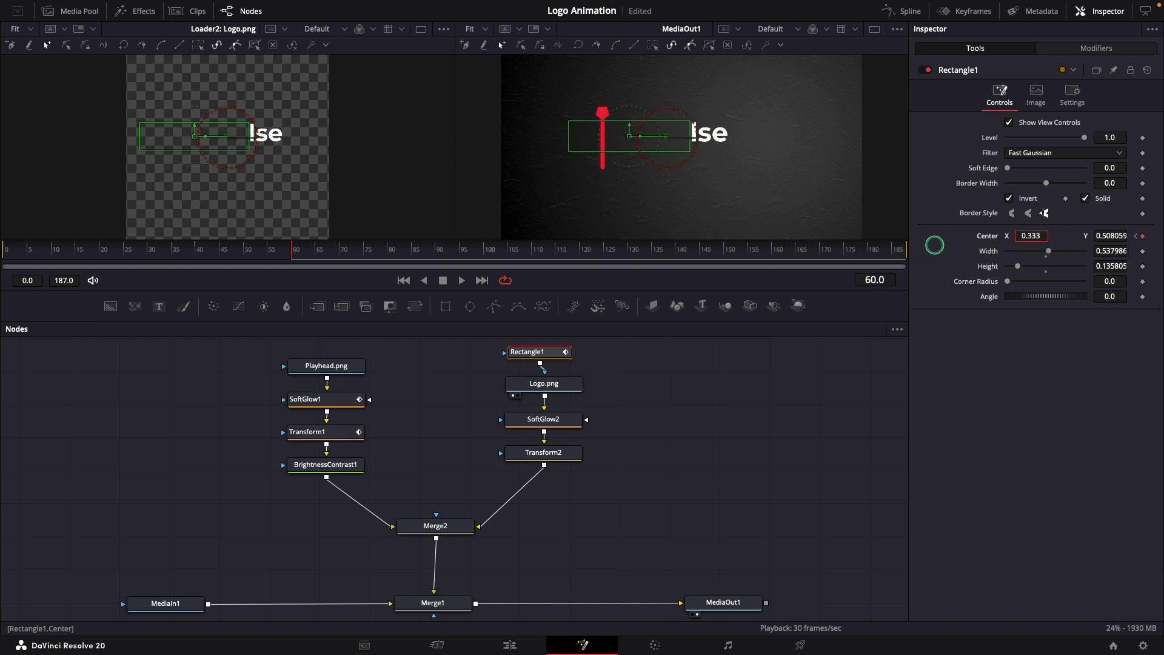
left_click_drag(934, 245, 680, 239)
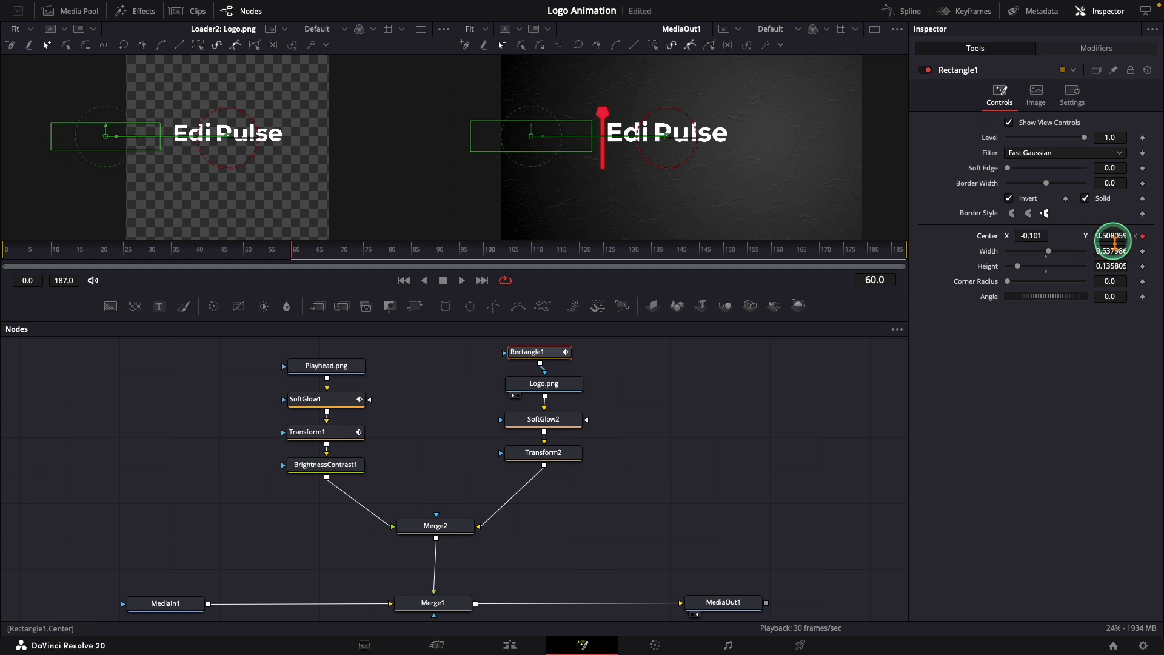
left_click(55, 326)
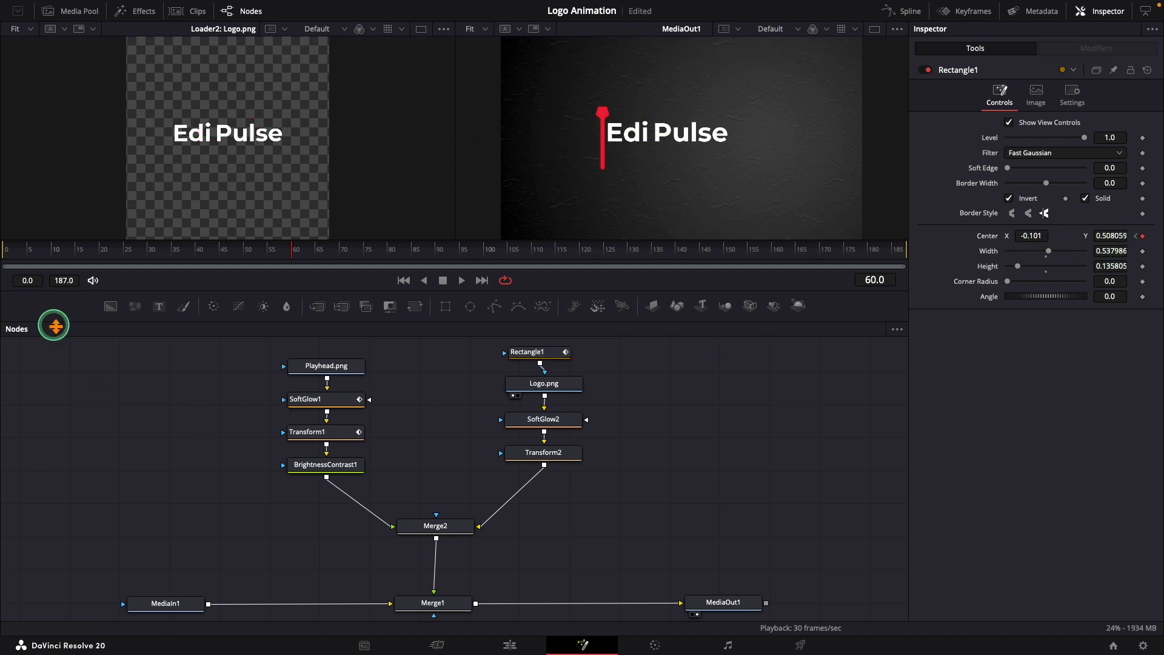
left_click(20, 250)
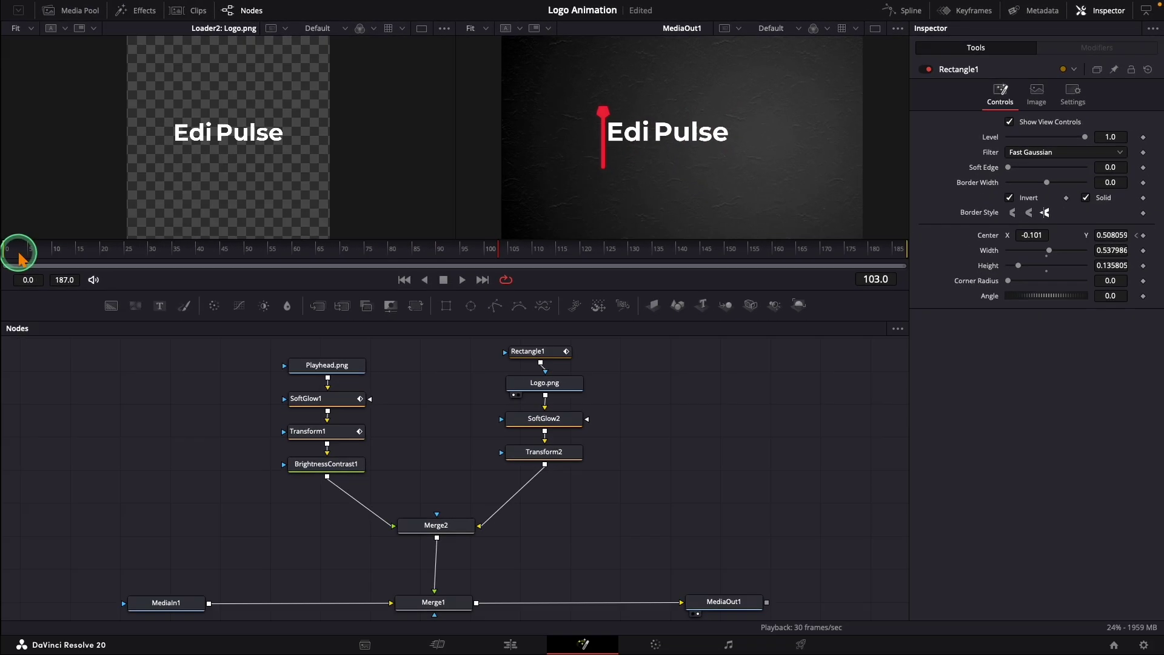
left_click_drag(15, 252, 76, 257)
left_click_drag(159, 263, 310, 269)
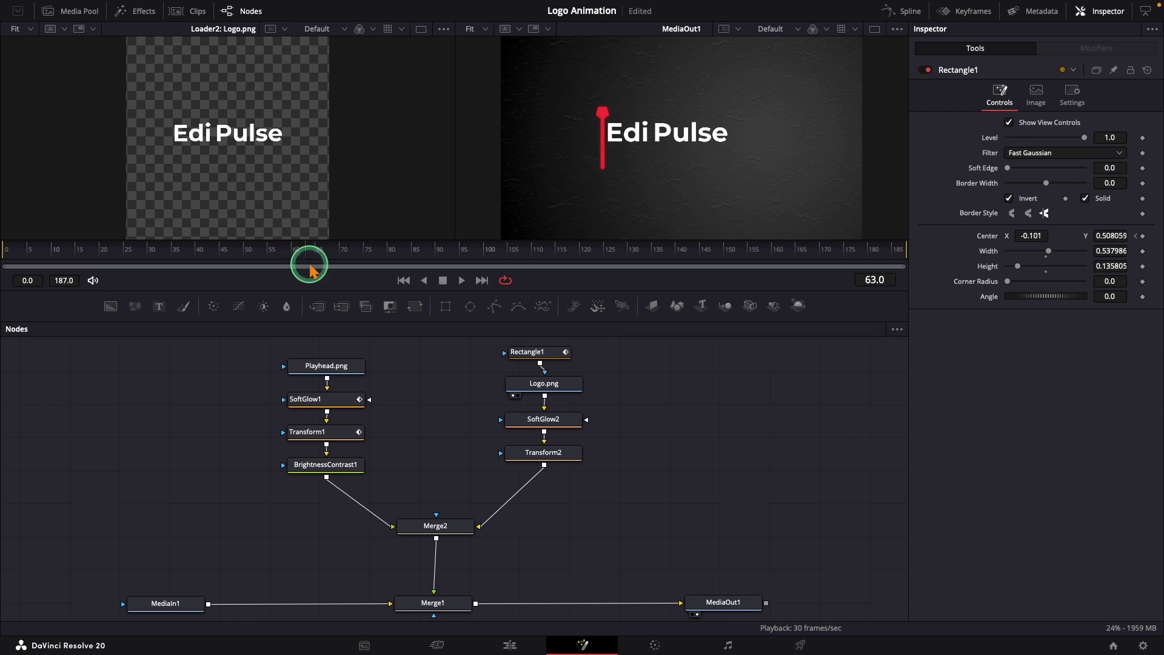
left_click_drag(311, 270, 243, 247)
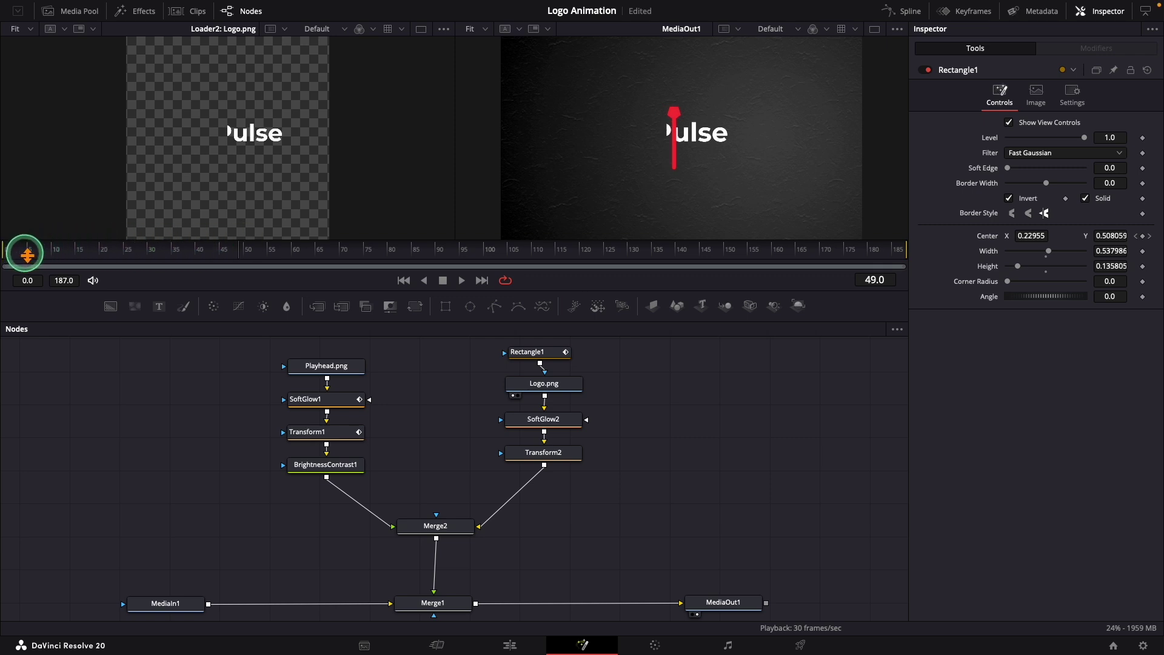
left_click(23, 251)
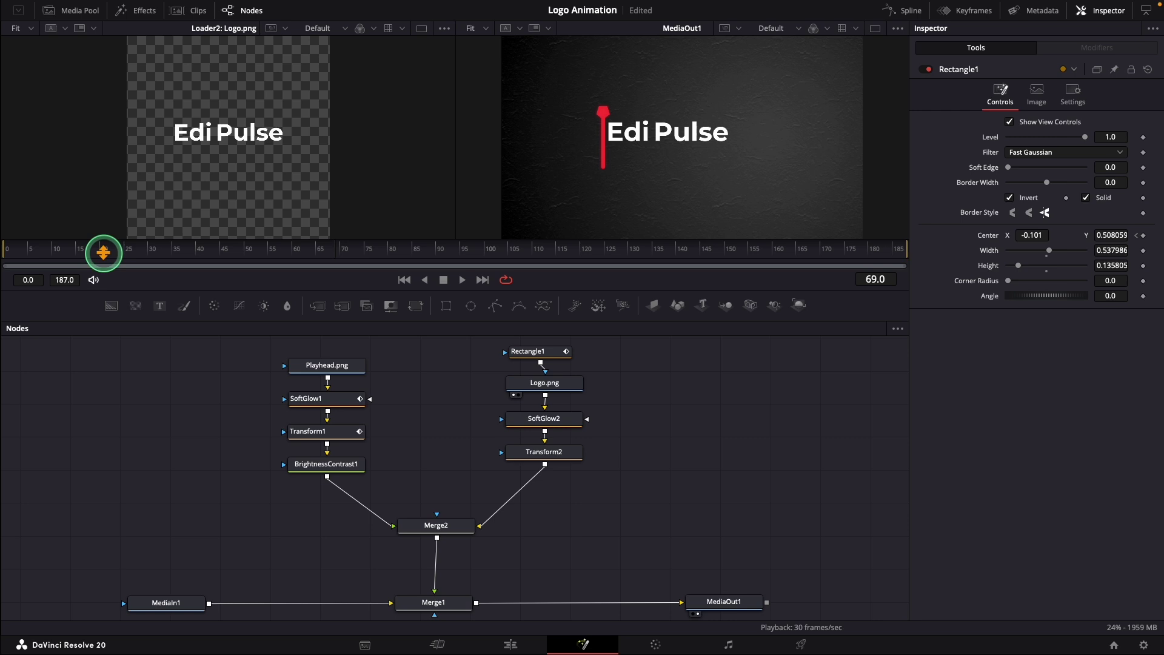
left_click_drag(70, 253, 293, 265)
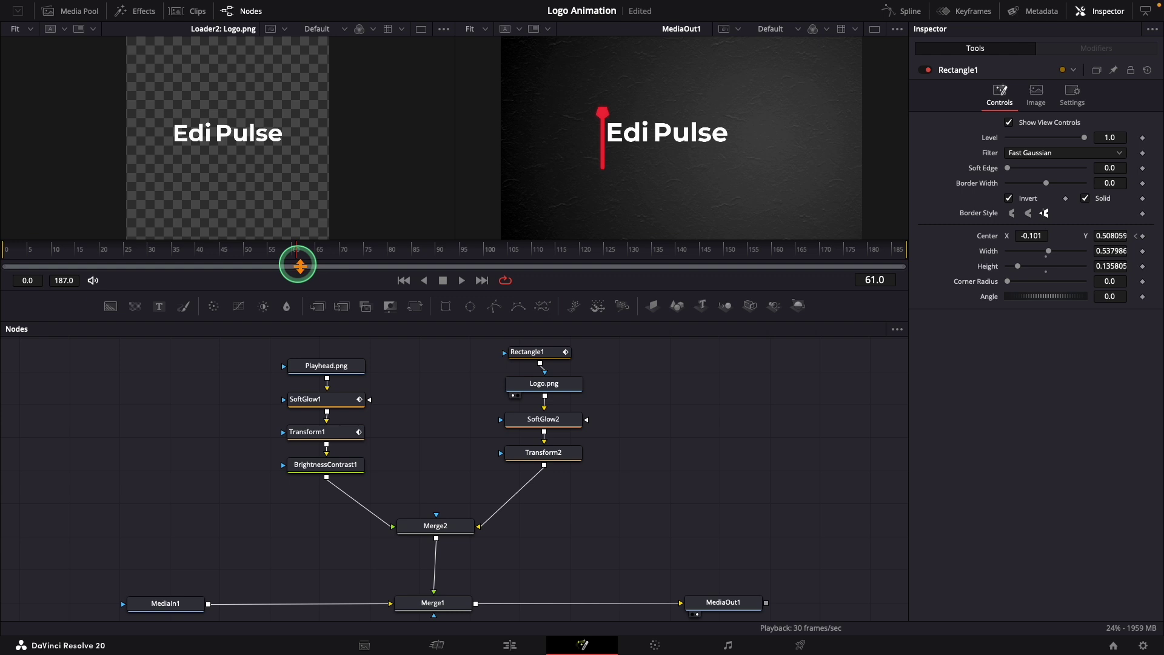
Show Transform1's Displacement curve in the Spline editor, fitted to the graph.
left_click(338, 434)
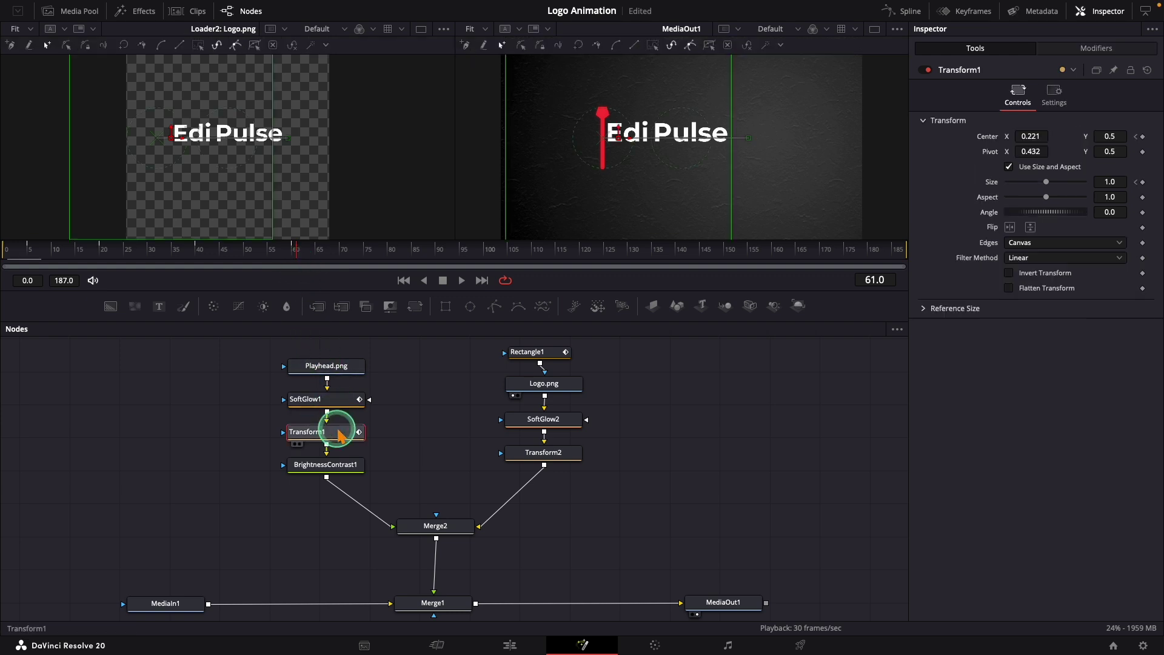
left_click(902, 11)
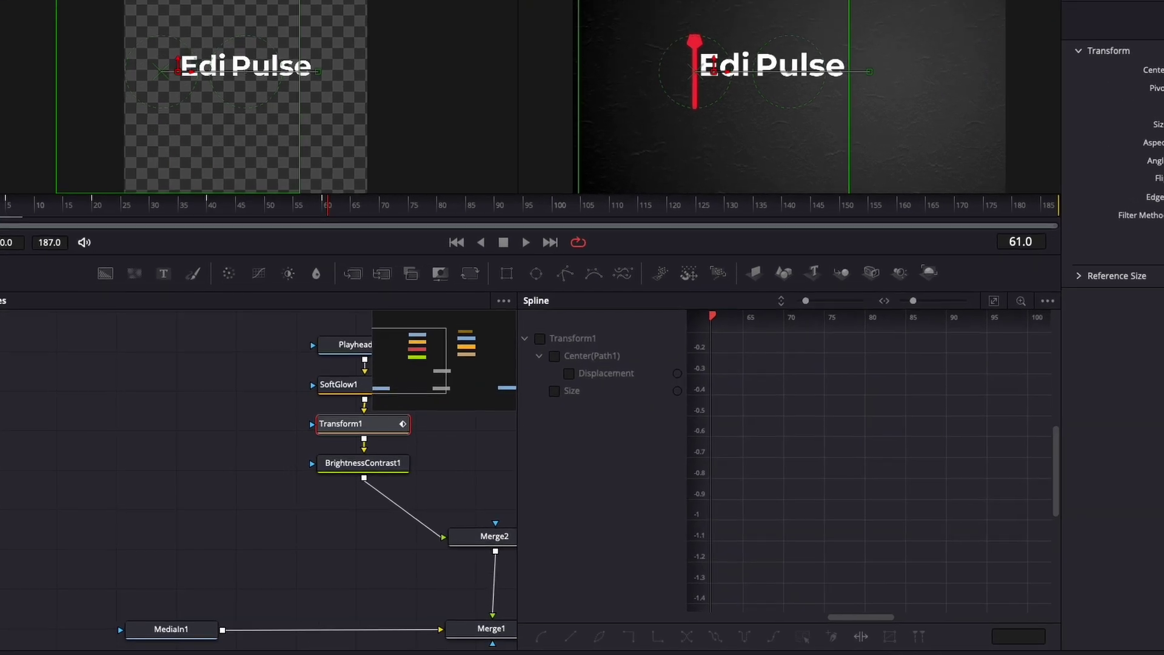
left_click(541, 338)
left_click(570, 373)
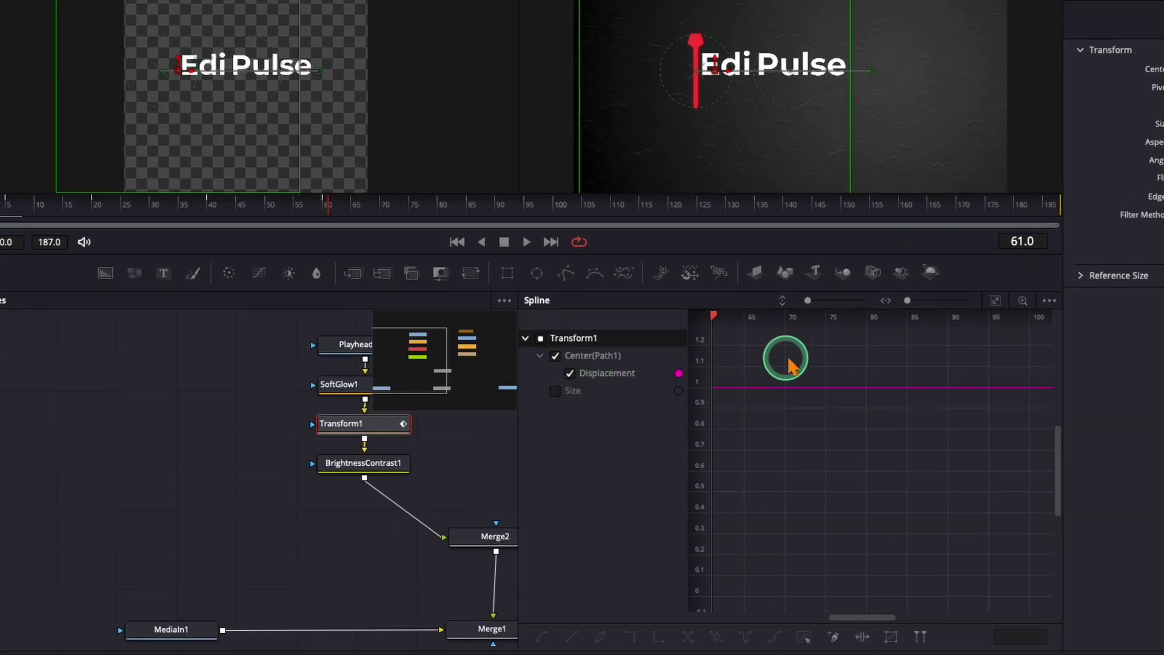
left_click(996, 300)
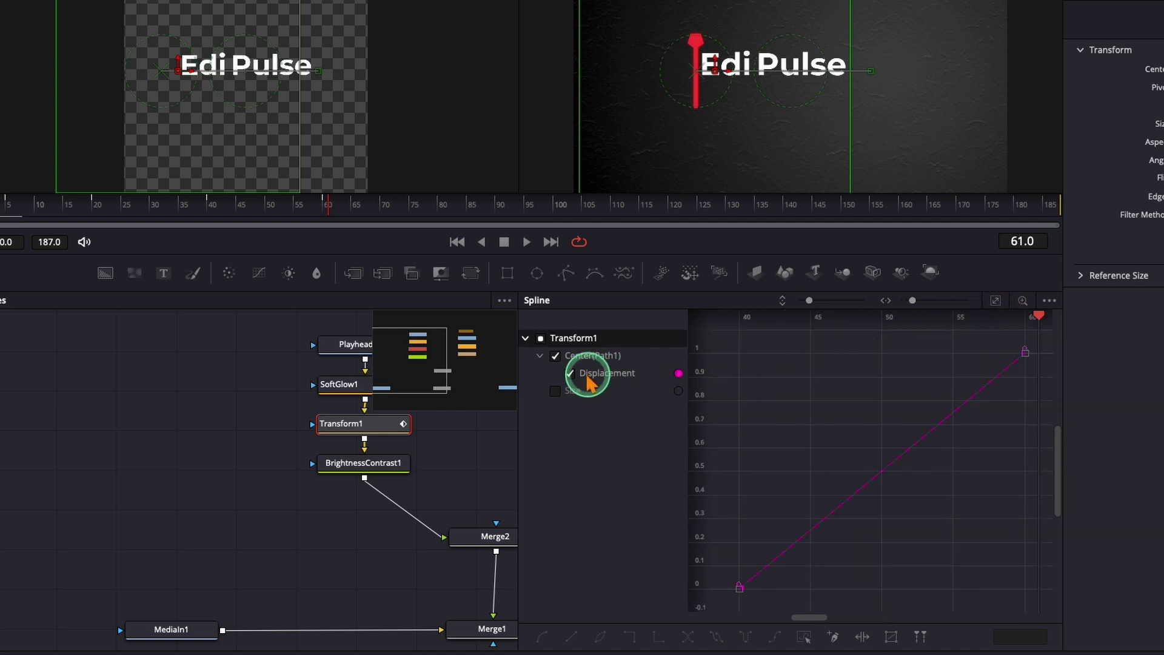
Smooth both Displacement keyframes into an S-curve and preview playback from the first frame.
left_click_drag(519, 371, 389, 368)
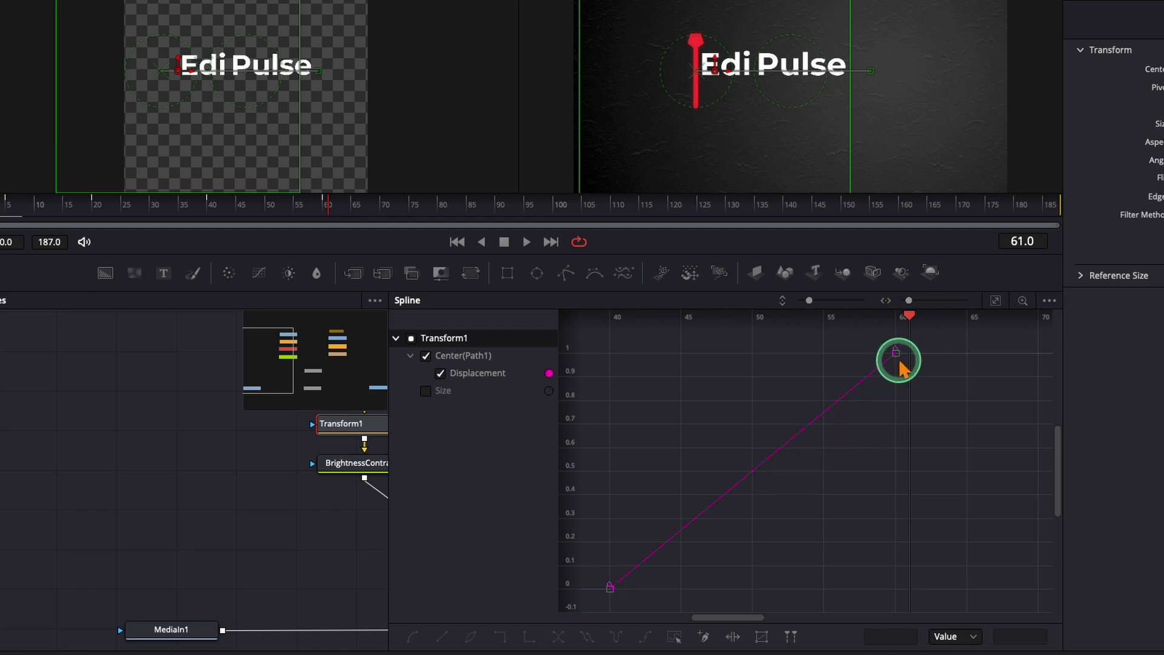
left_click_drag(930, 335, 591, 600)
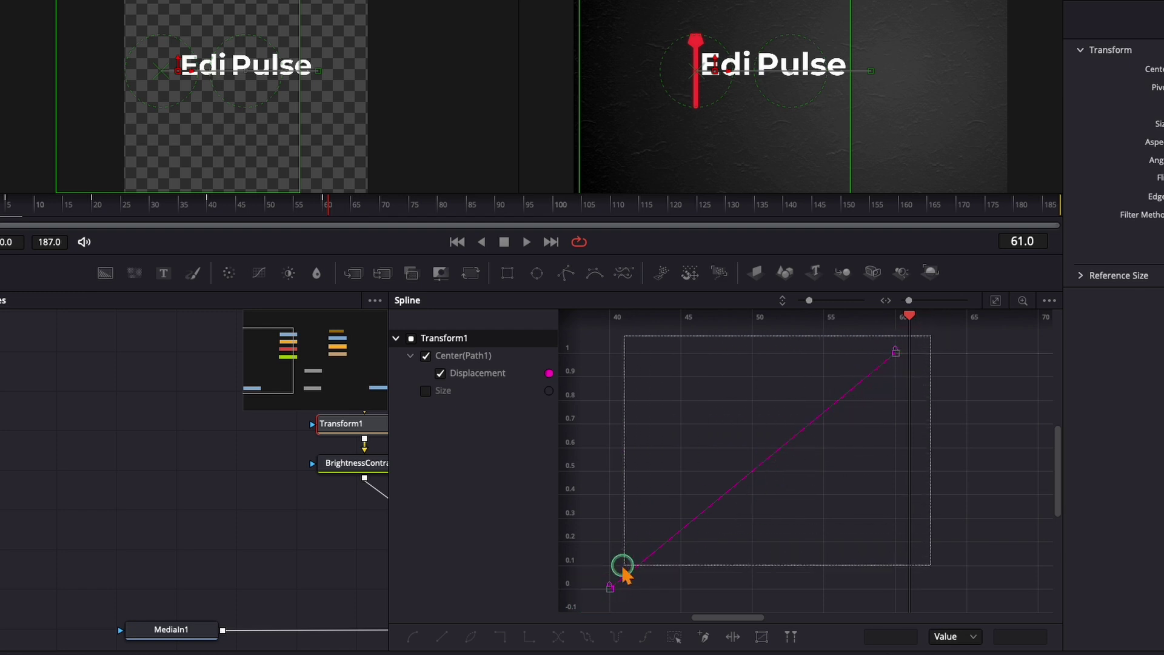
key("s")
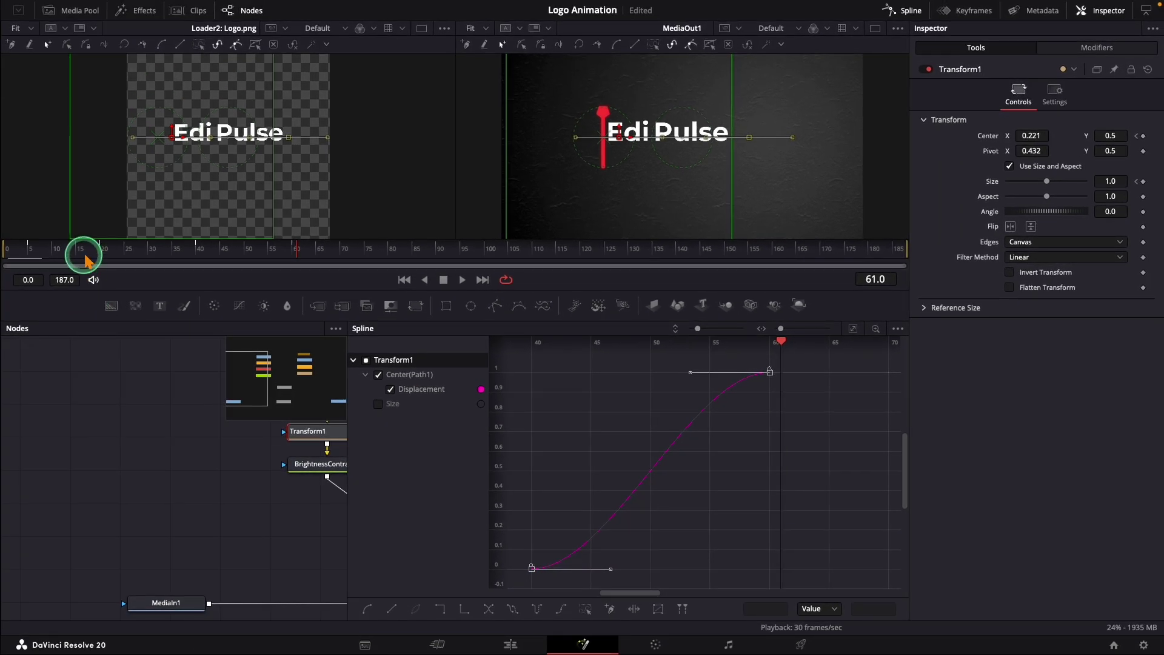
left_click_drag(83, 255, 7, 259)
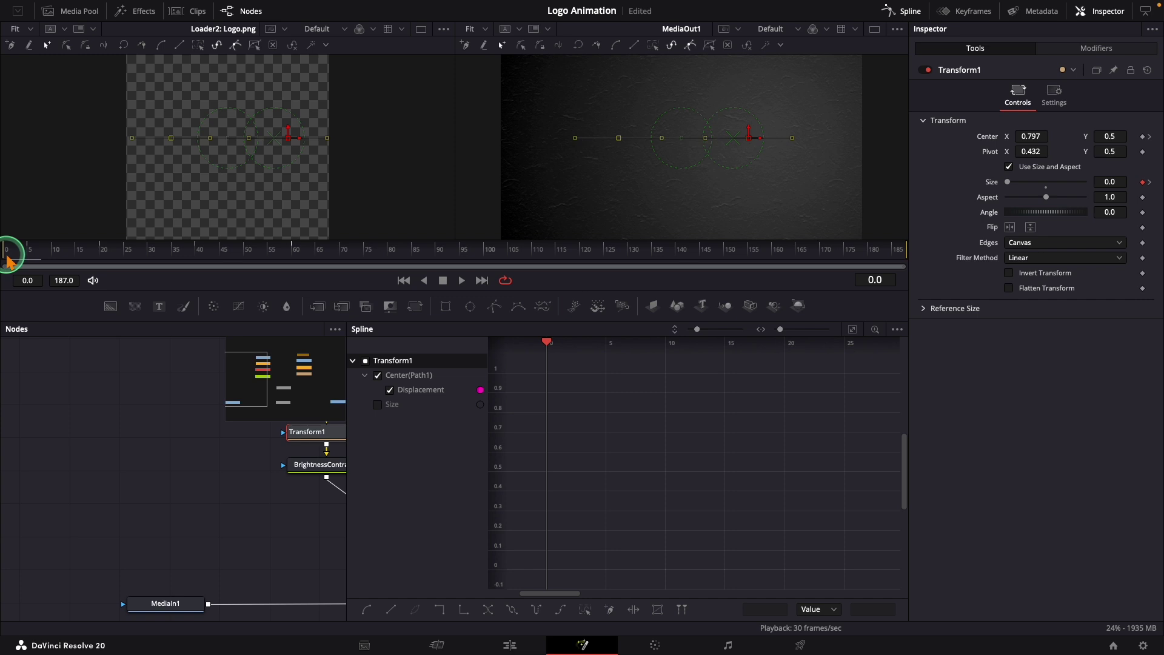
key("space")
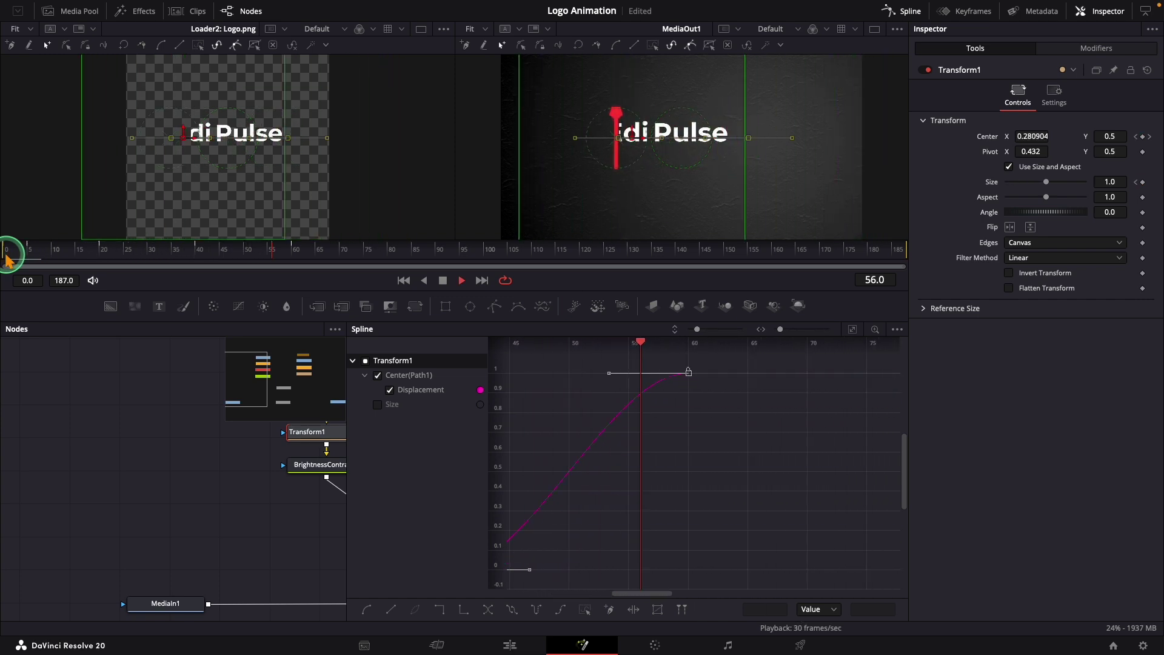
key("space")
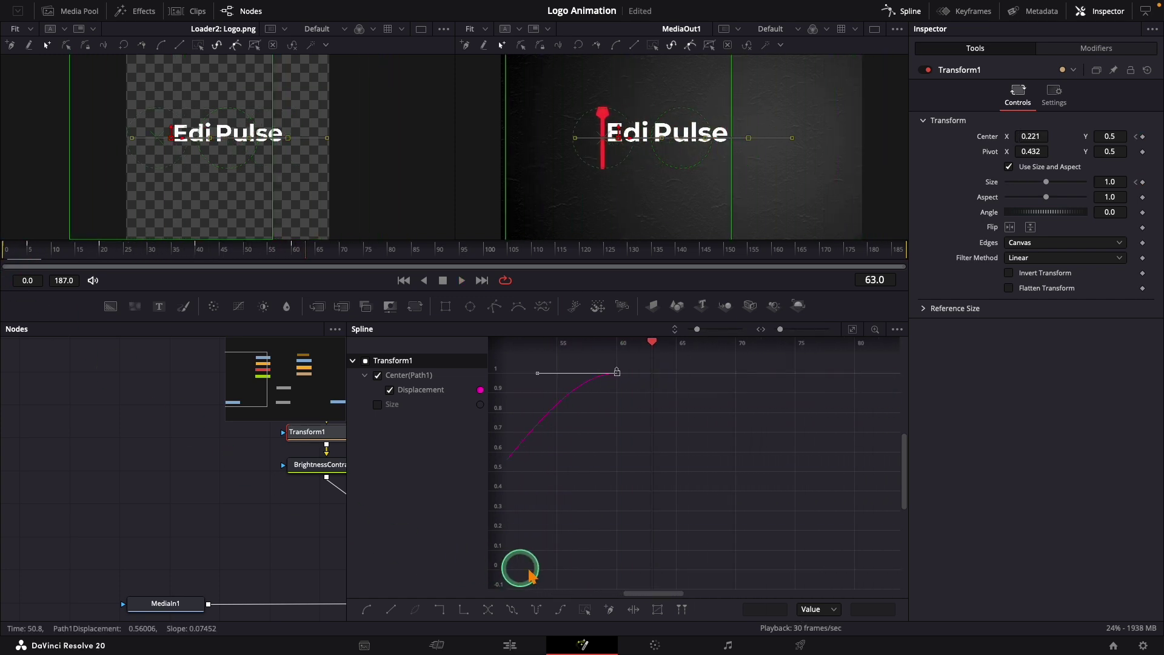
Lengthen the Bezier ease into the final keyframe and preview the easing again.
left_click_drag(638, 593, 607, 596)
left_click_drag(698, 619, 695, 623)
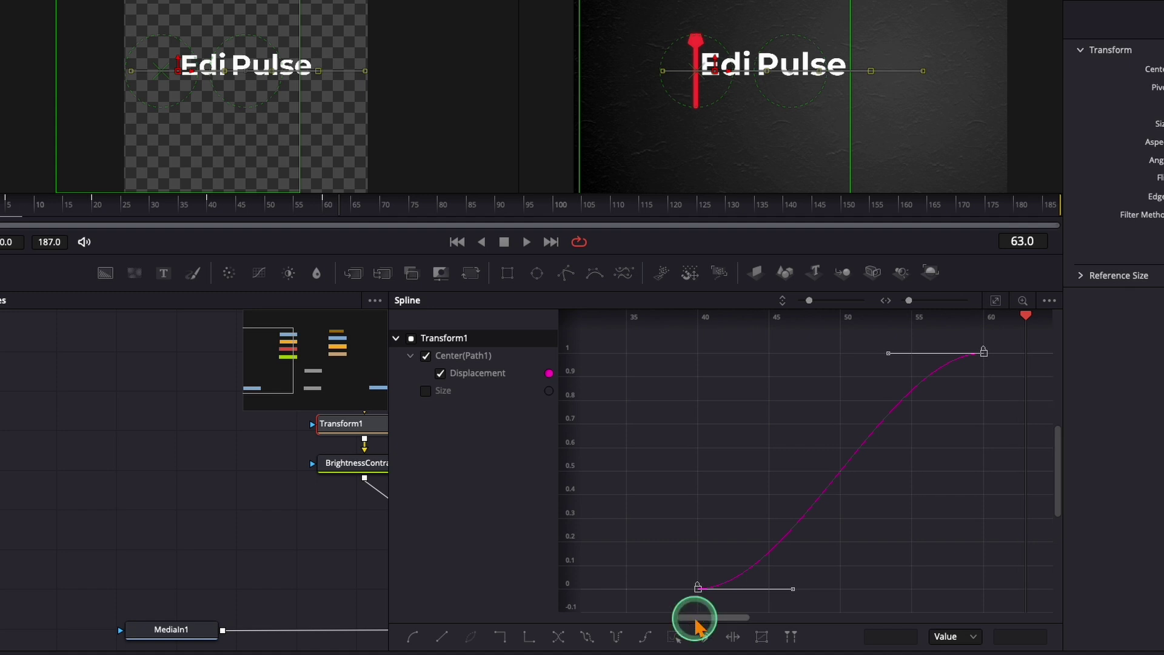
left_click_drag(793, 588, 968, 587)
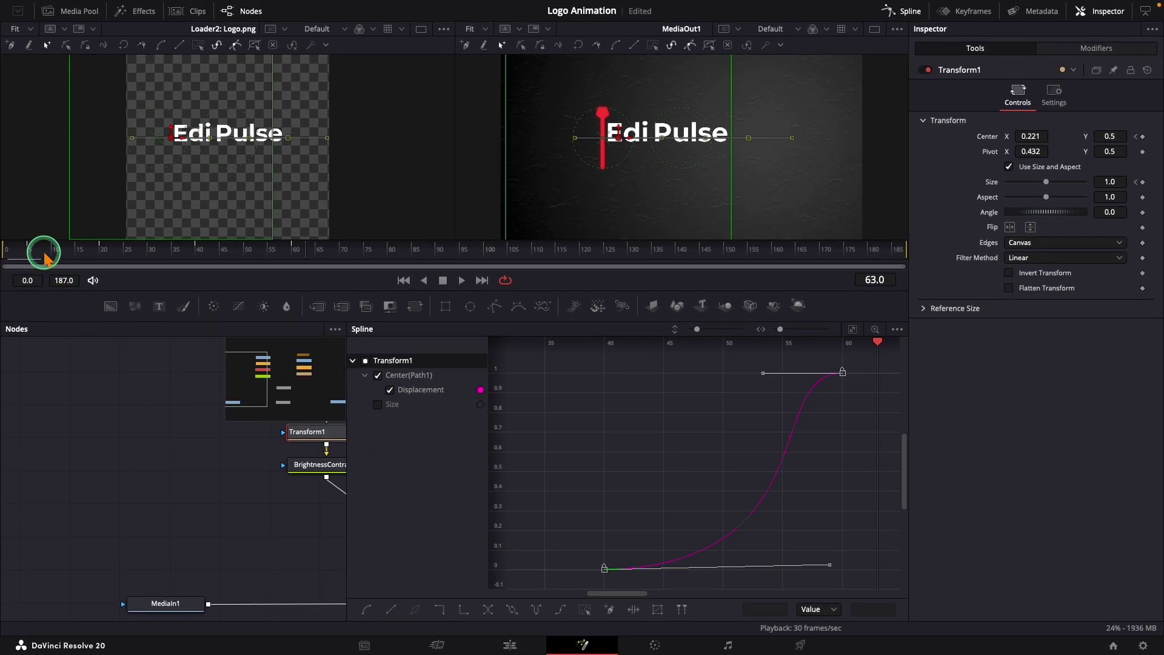
left_click(43, 258)
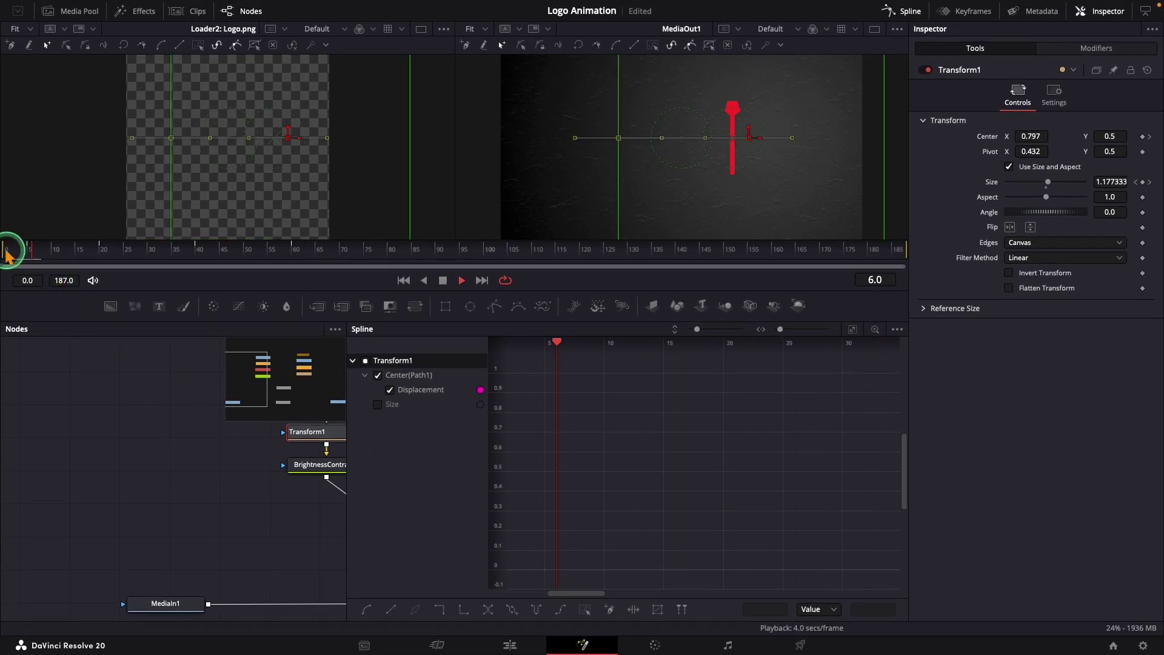
key("space")
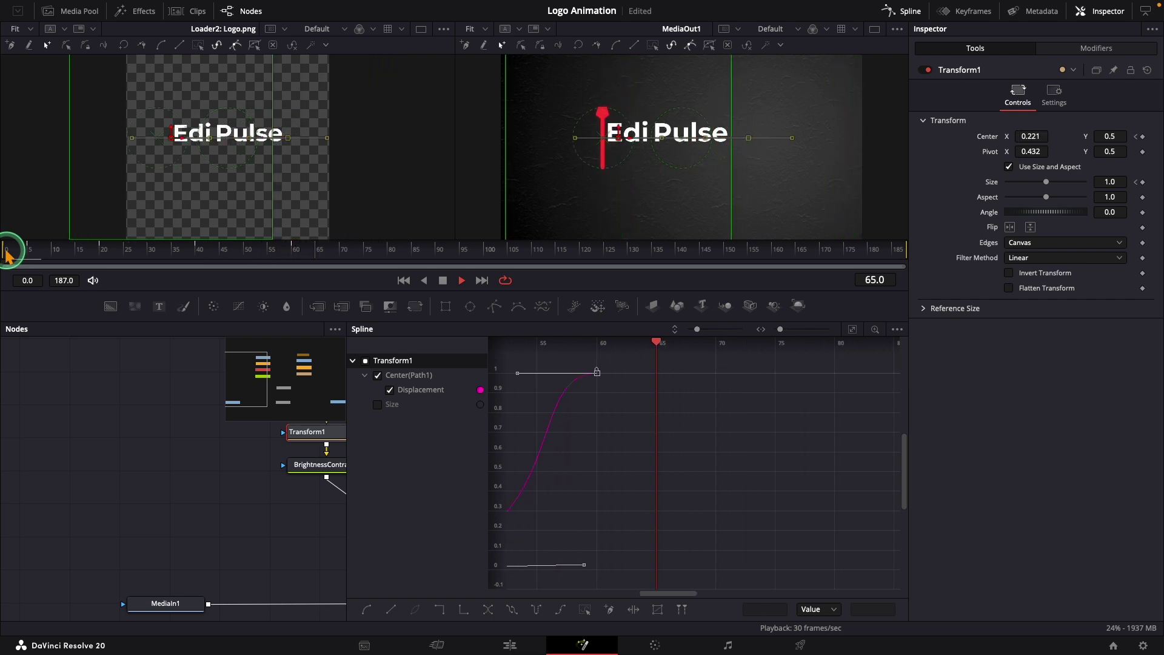
key("space")
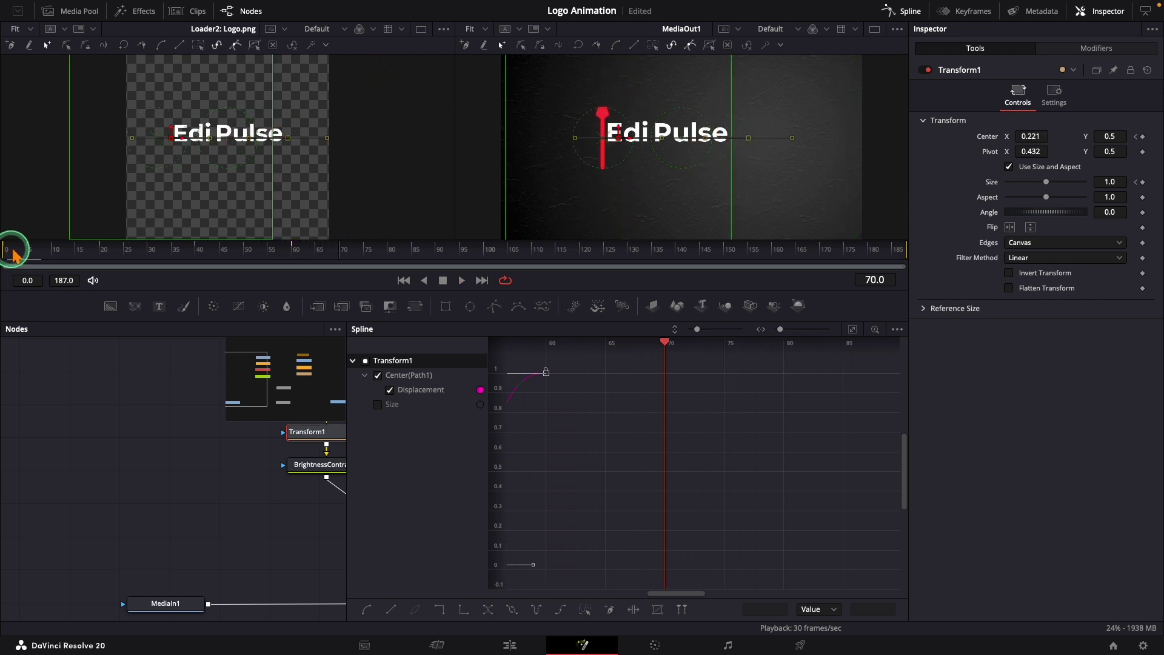
Close the Spline panel, scrub to check the playhead sweep, and select Rectangle1.
left_click(909, 13)
left_click(263, 378)
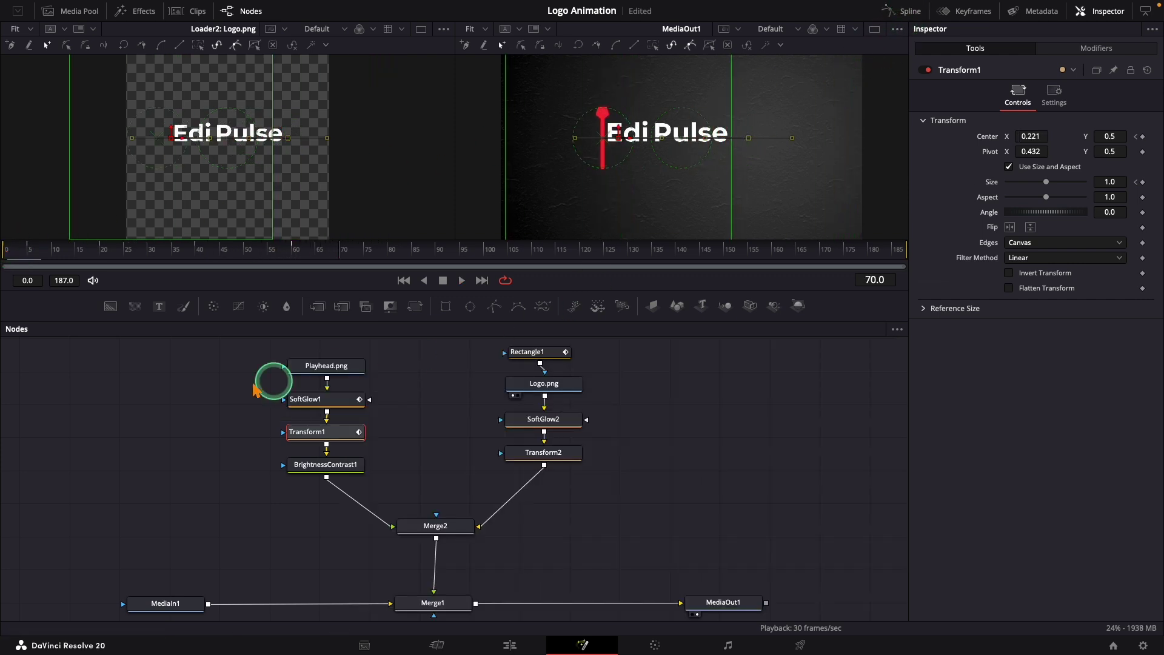
left_click_drag(58, 256, 74, 259)
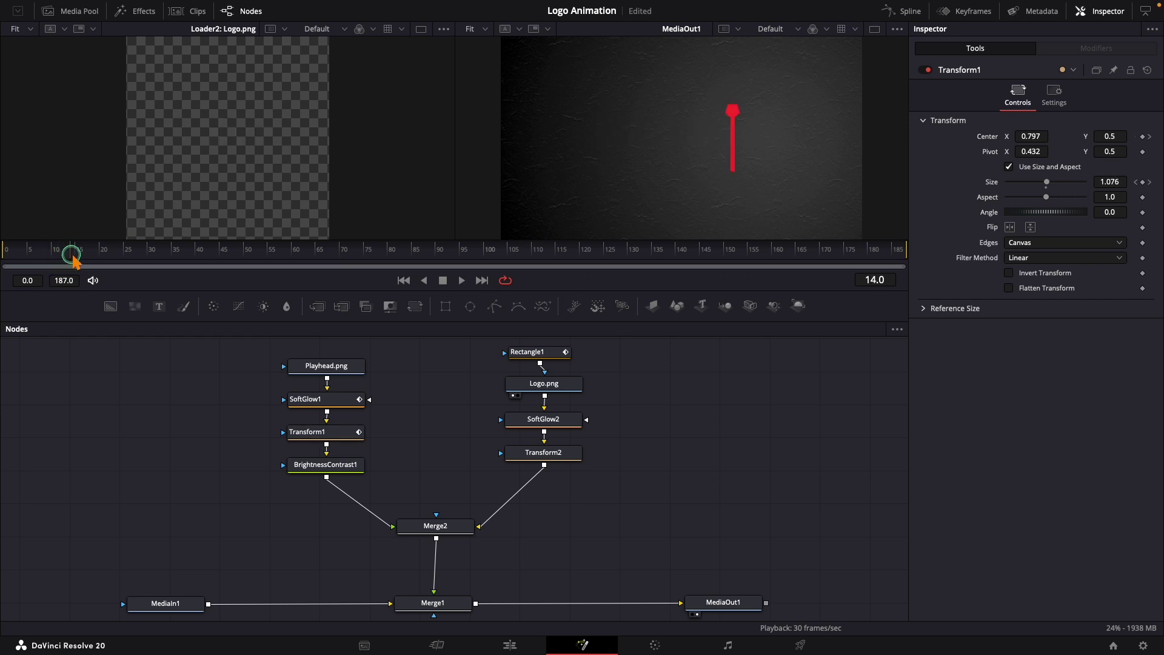
left_click_drag(175, 264, 294, 264)
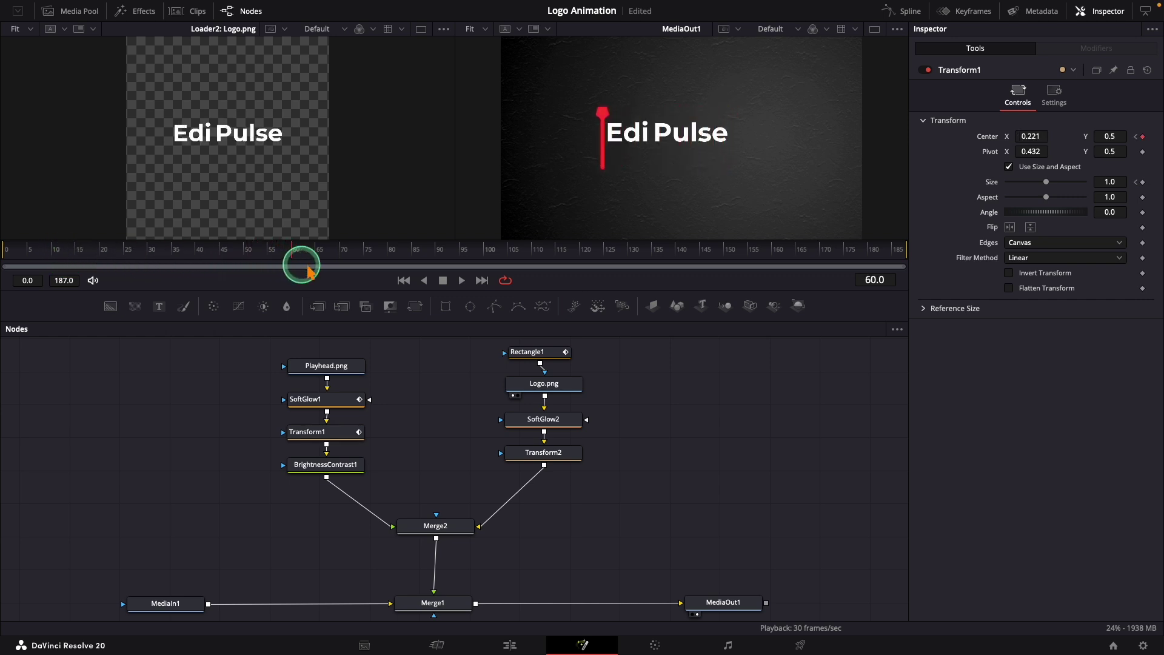
left_click(529, 352)
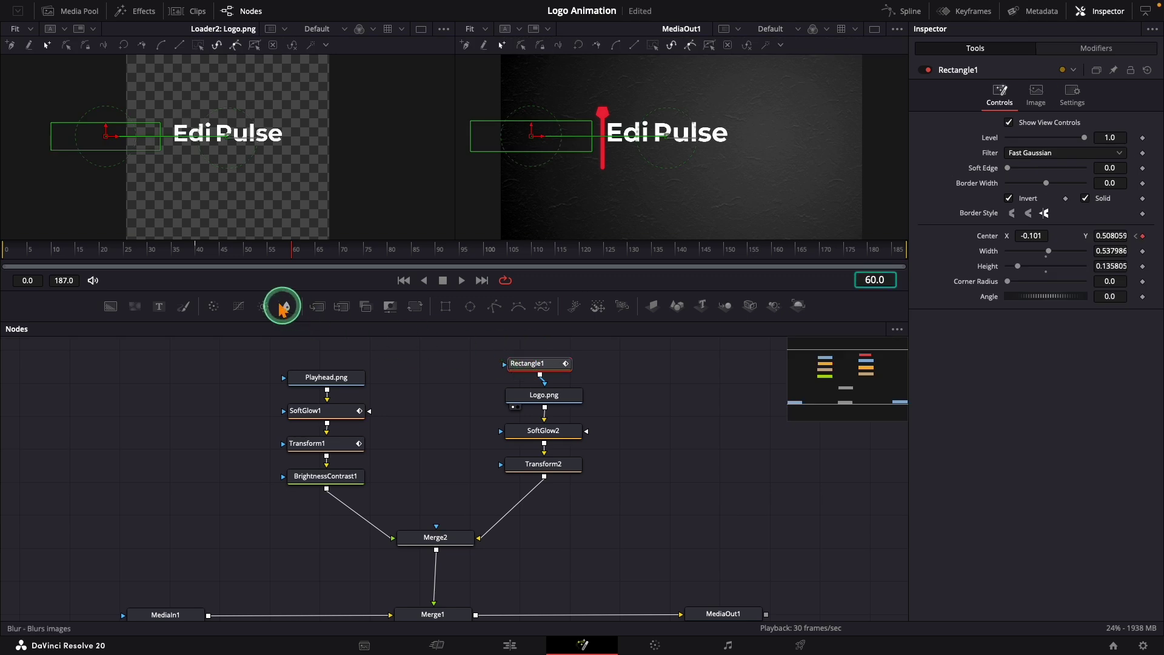
Set Rectangle1's first Center X keyframe at frame 41, then re-key it three frames later.
left_click(198, 258)
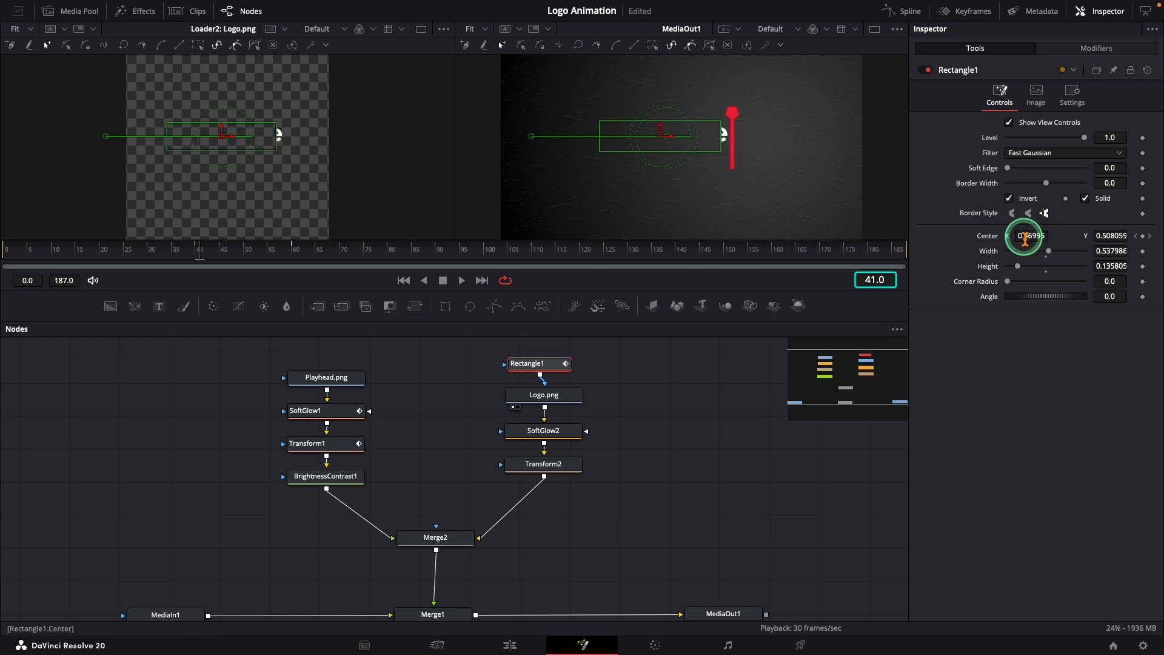
left_click_drag(1025, 236, 1039, 238)
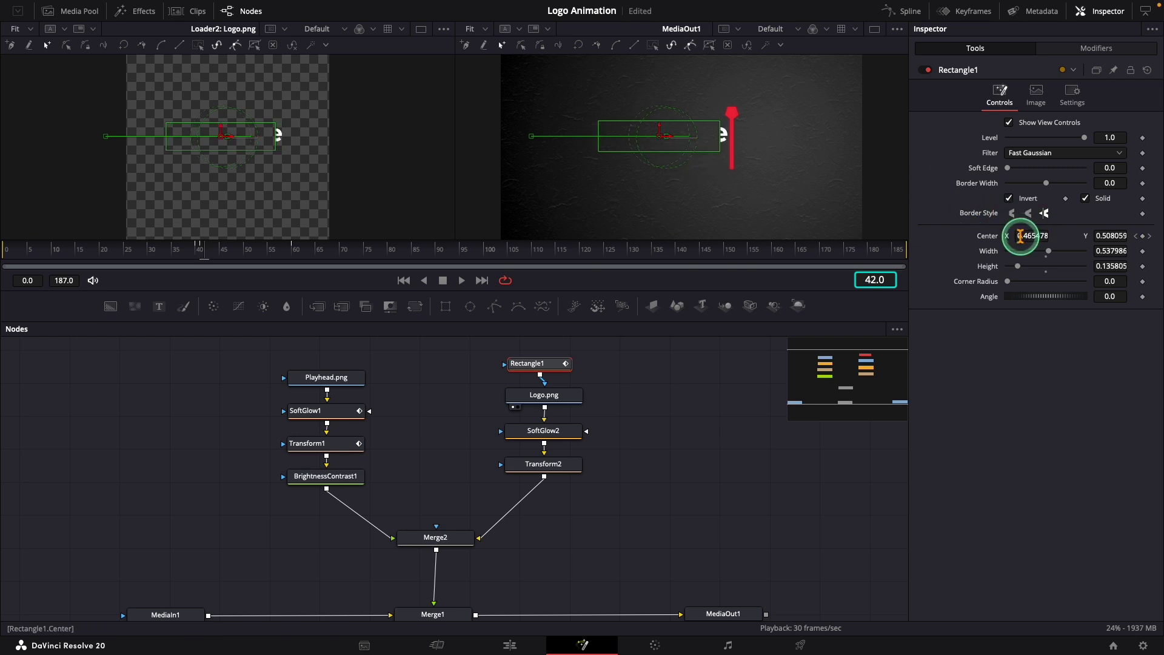
key("Right")
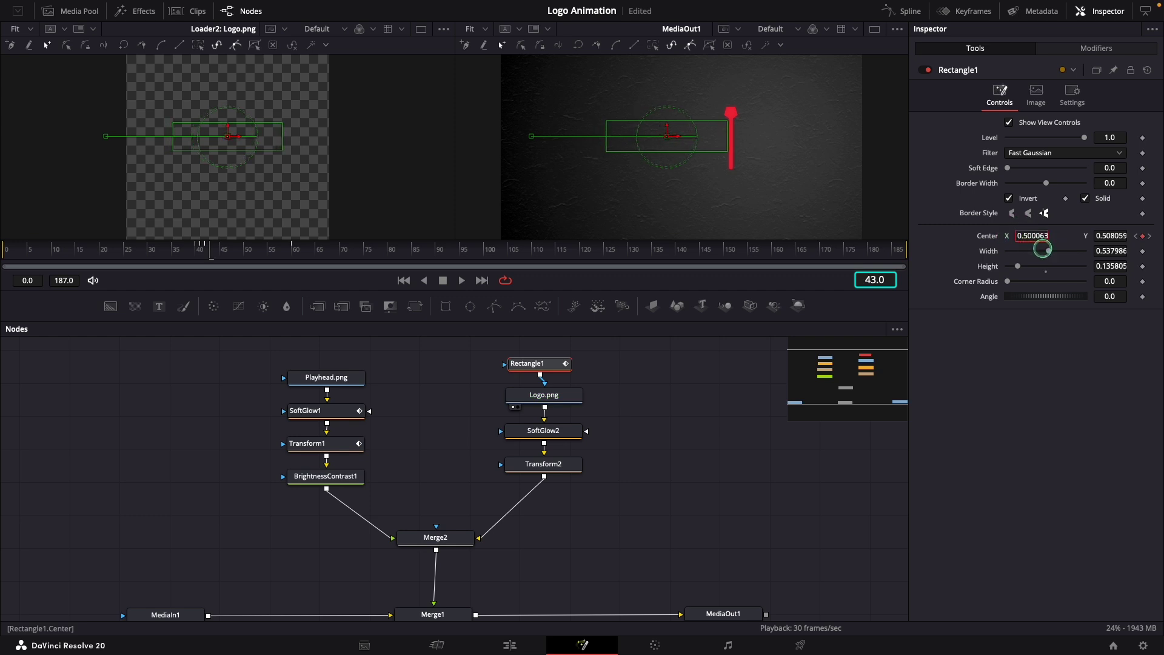
key("Right")
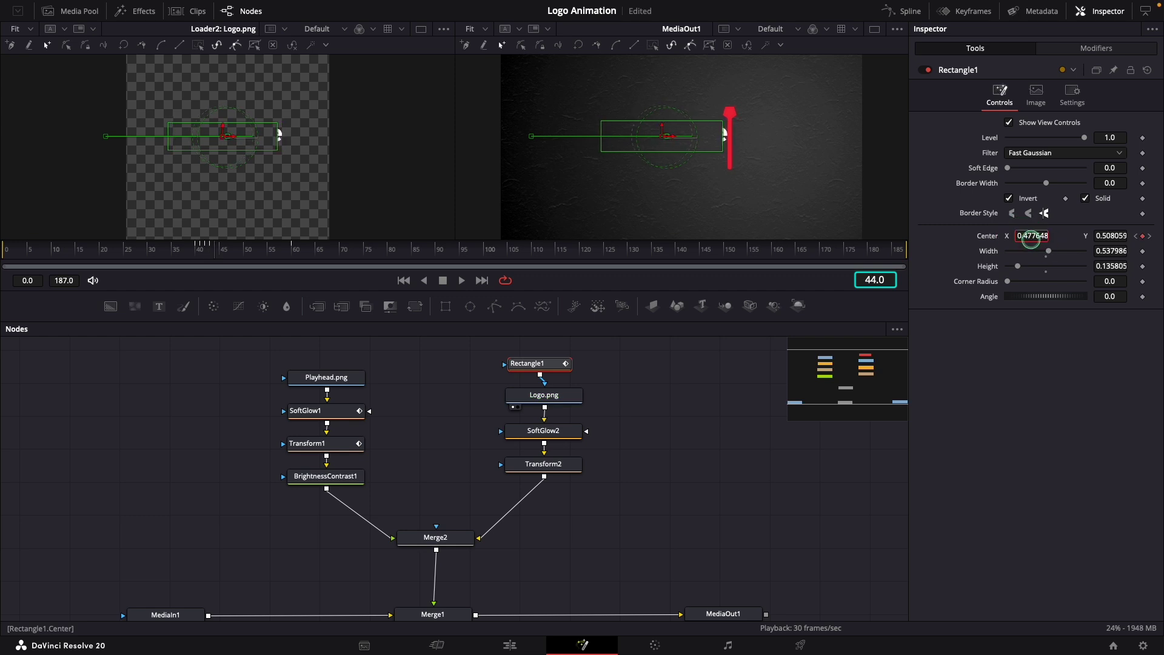
key("Right")
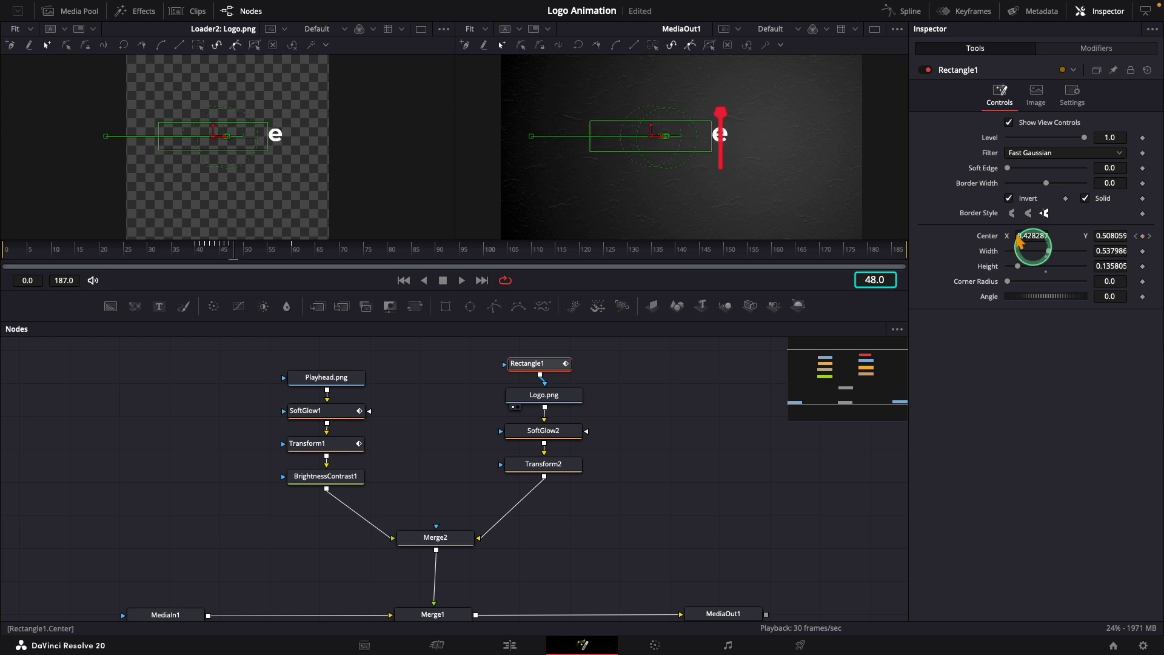
left_click_drag(1019, 239, 1017, 236)
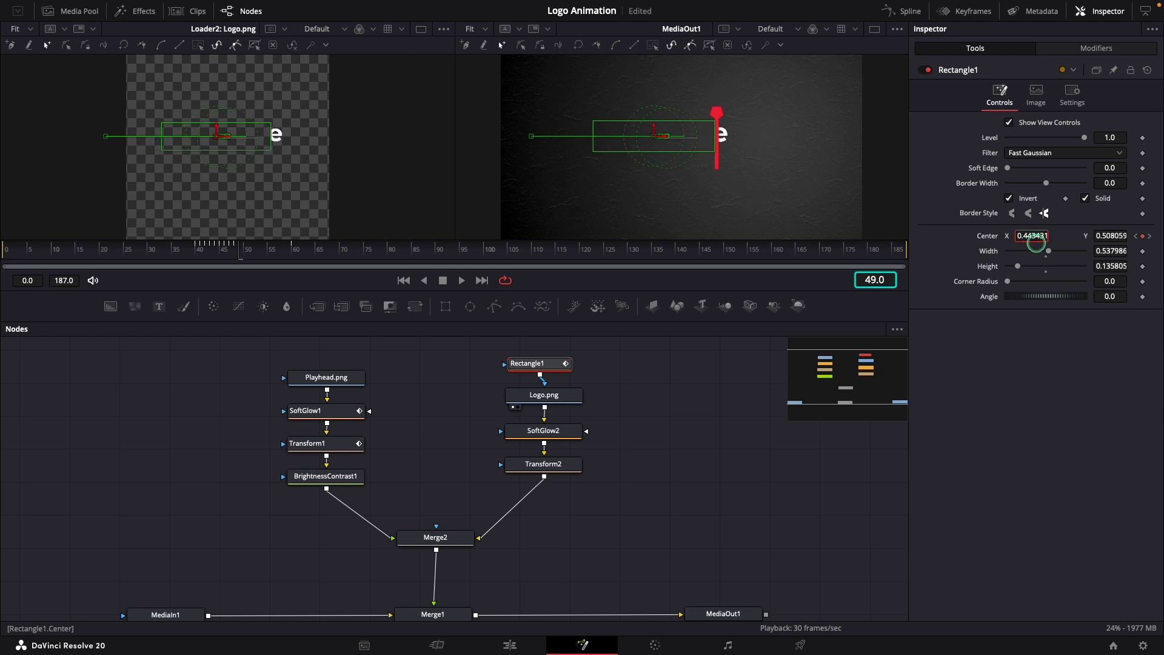
key("Right")
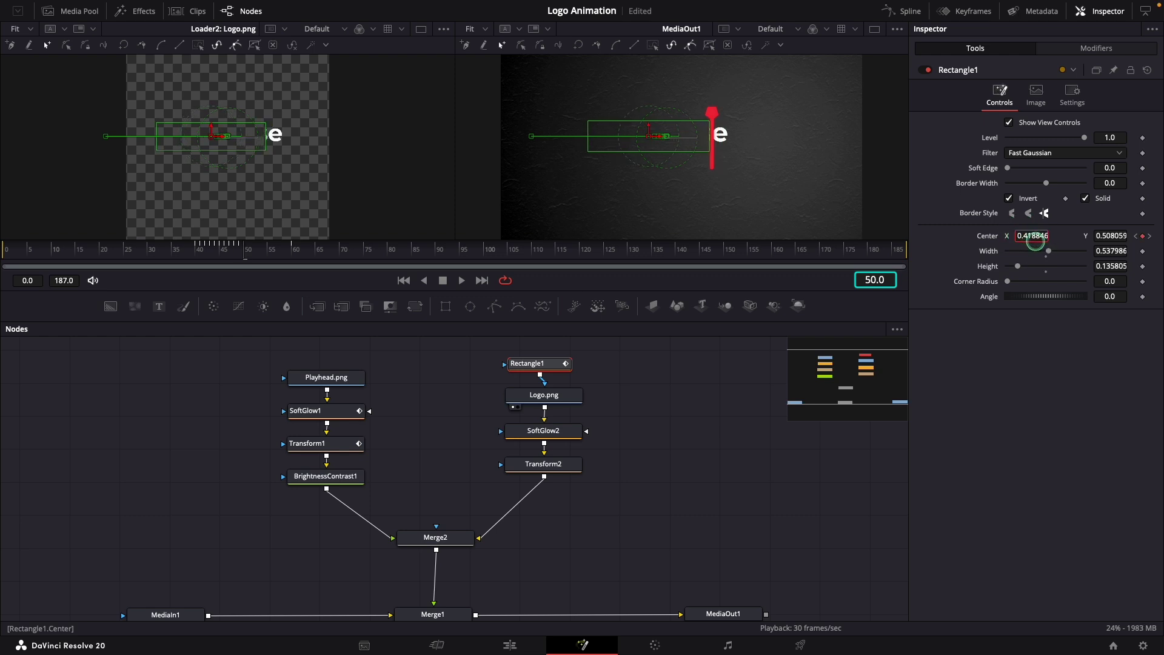
key("Right")
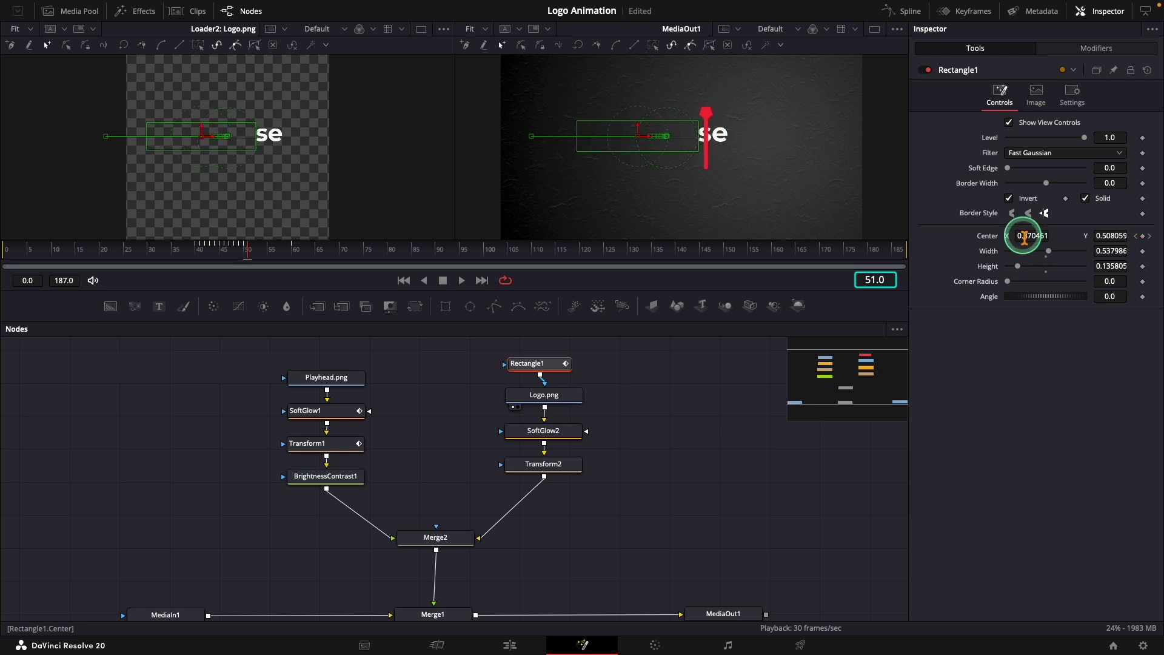
Slide the mask left behind the playhead on the following frames, up to frame 56.
left_click_drag(1036, 247, 1026, 241)
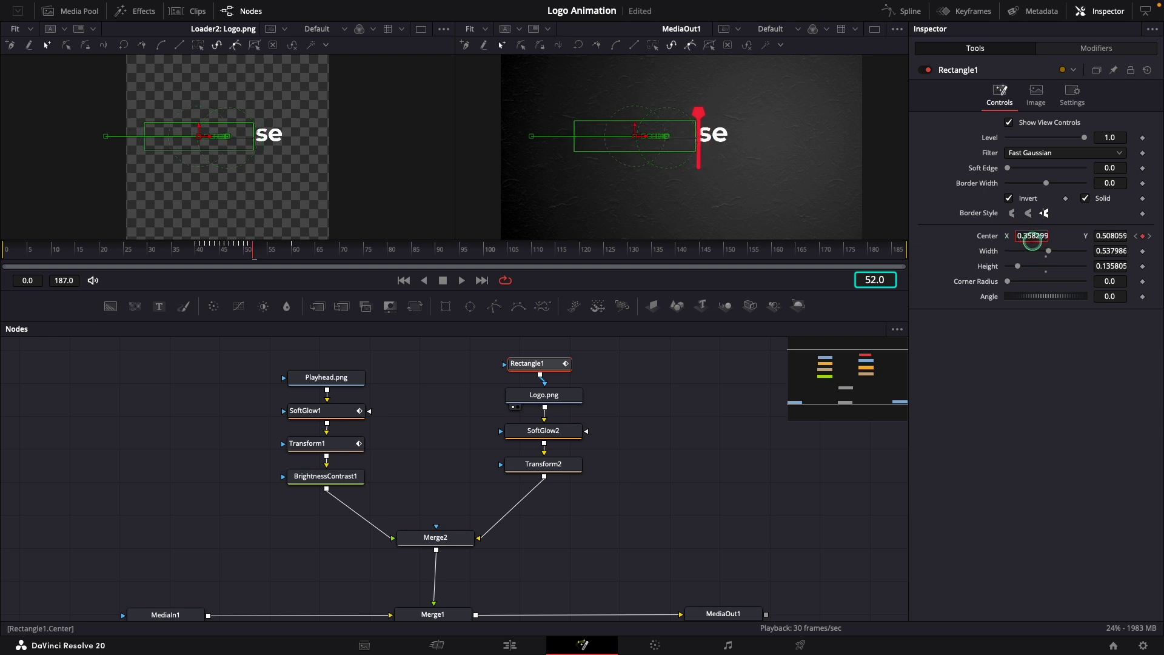
left_click_drag(1034, 242, 1025, 240)
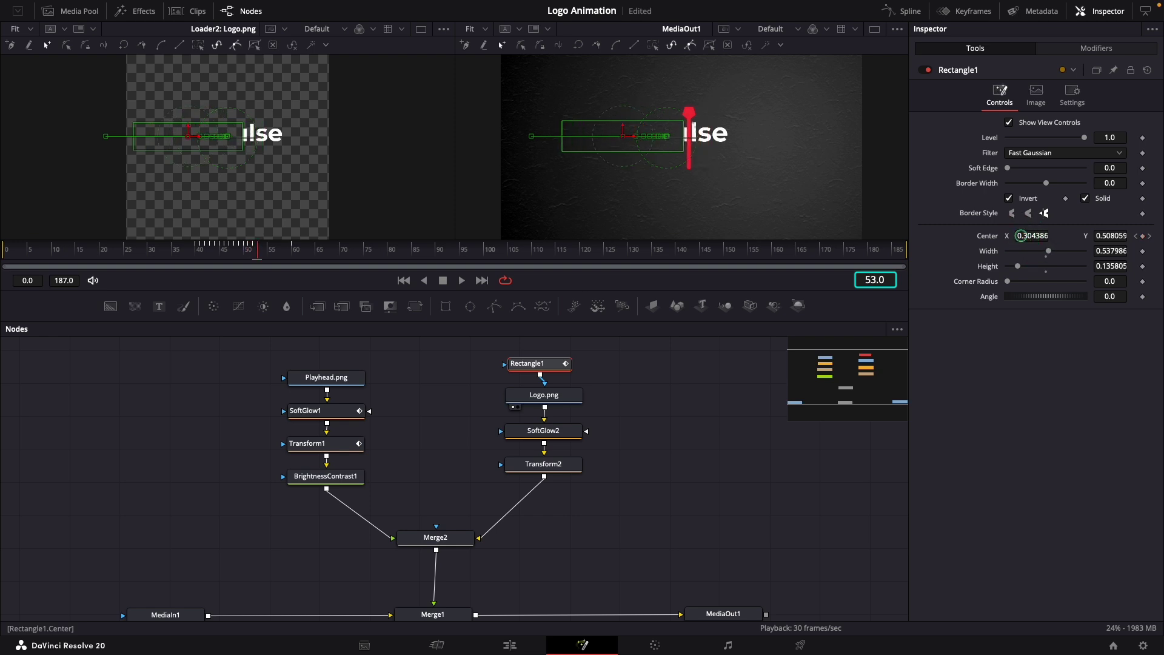
key("Right")
left_click_drag(1033, 241, 1023, 239)
key("Right")
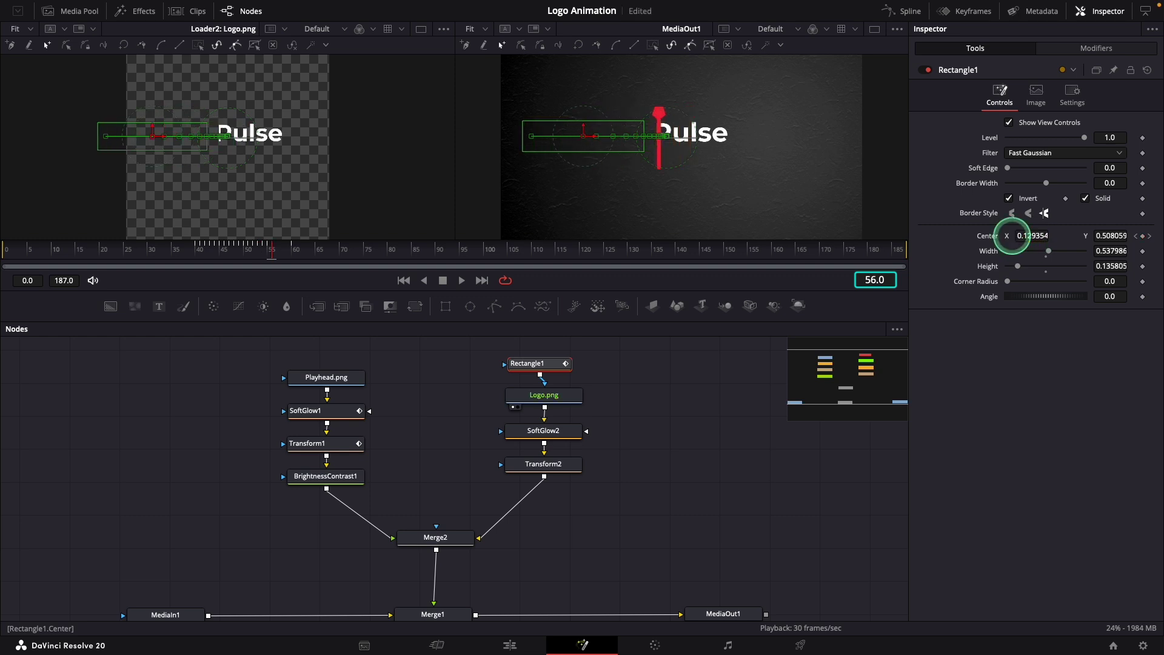
key("Right")
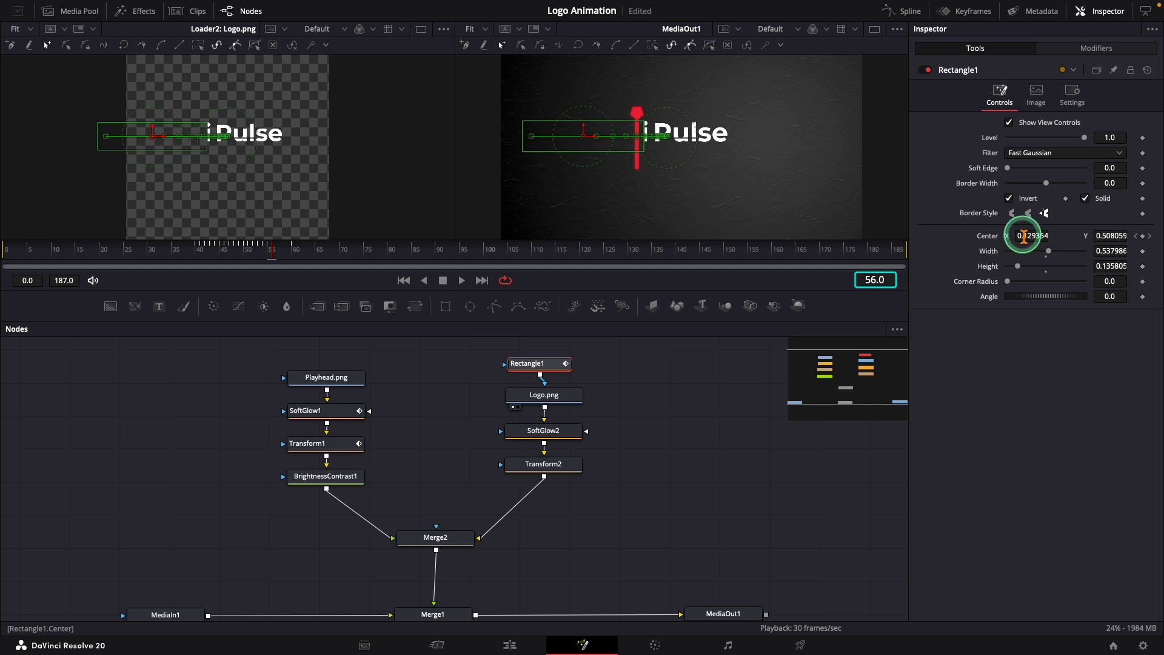
Re-key the mask centre on frames 56–59, nudging it left toward X -0.101.
mouse_move(1018, 235)
left_mouse_down()
mouse_move(992, 232)
mouse_move(1007, 236)
left_mouse_up()
key("Right")
left_click(1023, 239)
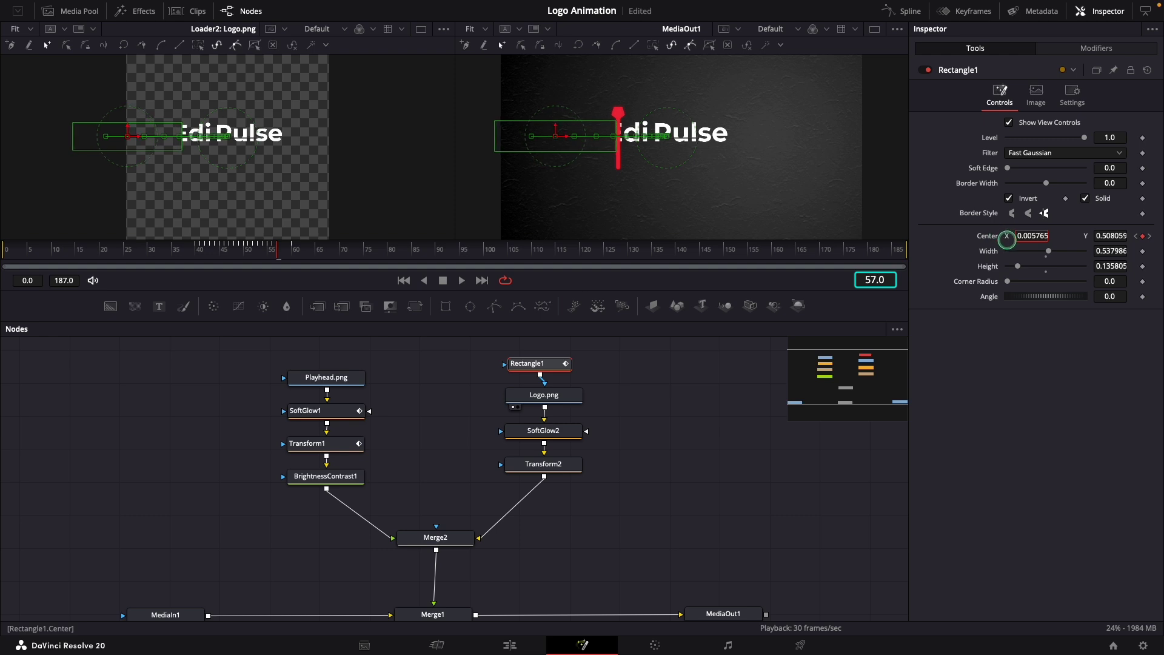
key("Right")
left_click(1035, 239)
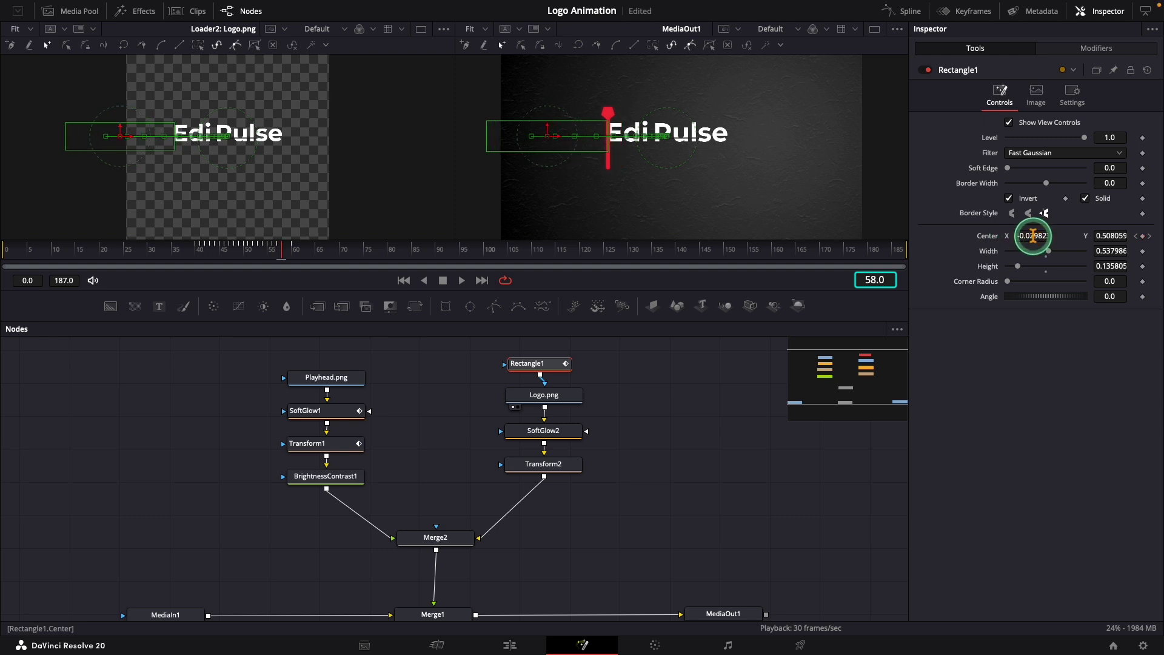
left_click_drag(1029, 236, 1032, 238)
key("Right")
key("Right")
Switch to a single viewer, play and scrub the reveal, then save the Logo Animation project.
left_click(876, 31)
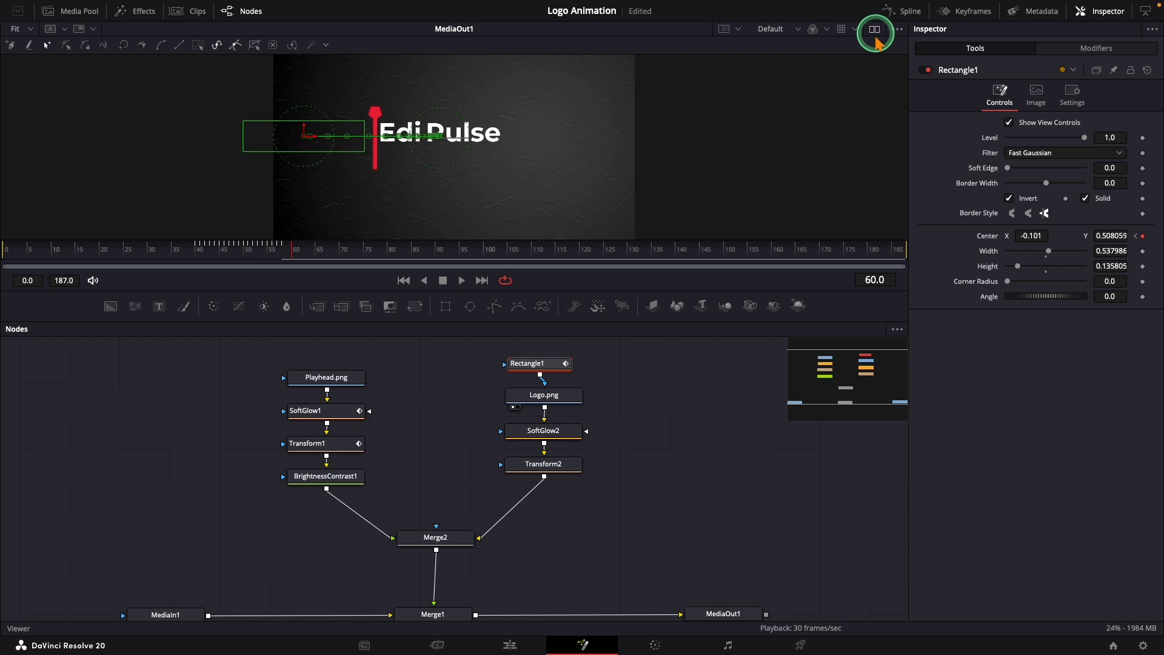
left_click(6, 248)
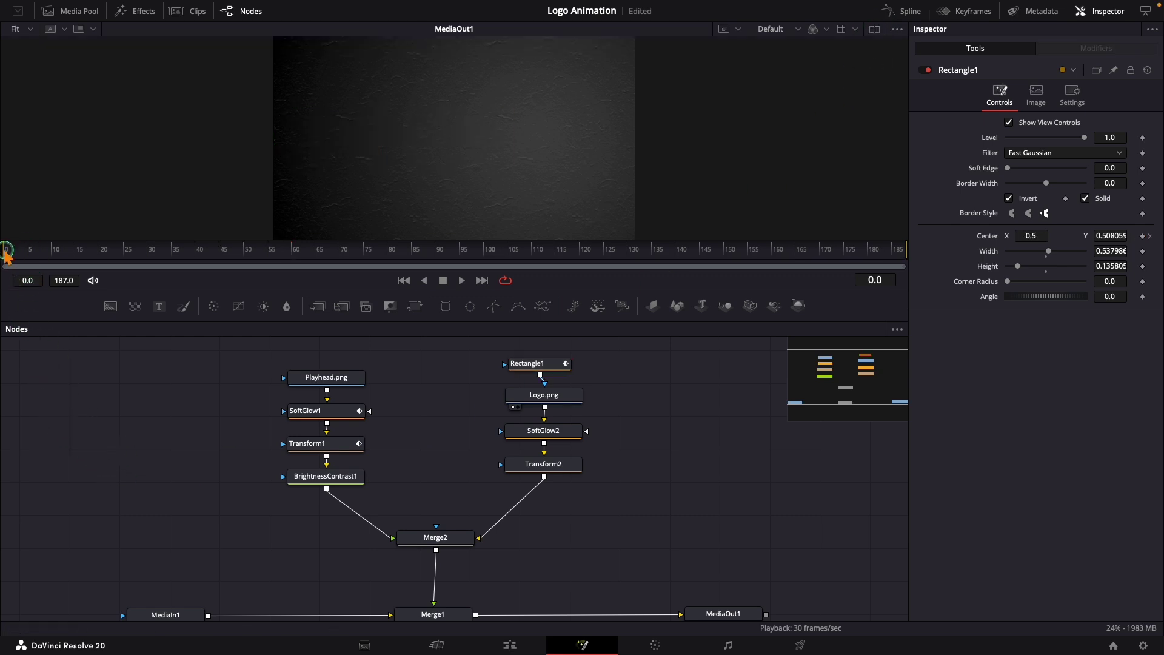
key("space")
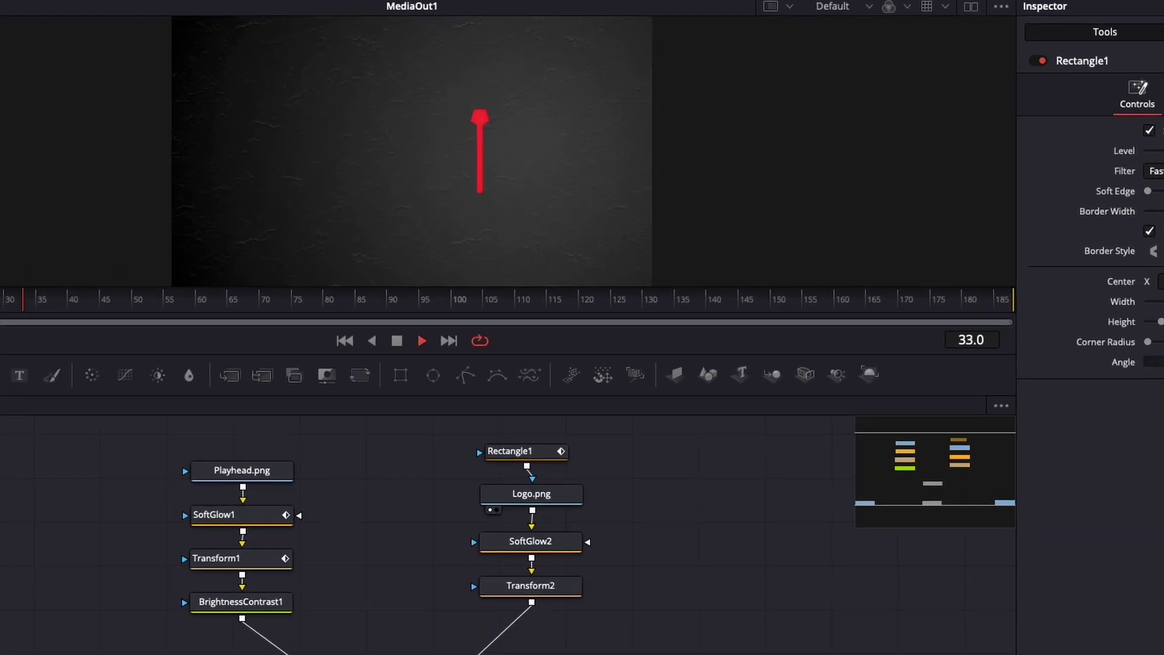
key("space")
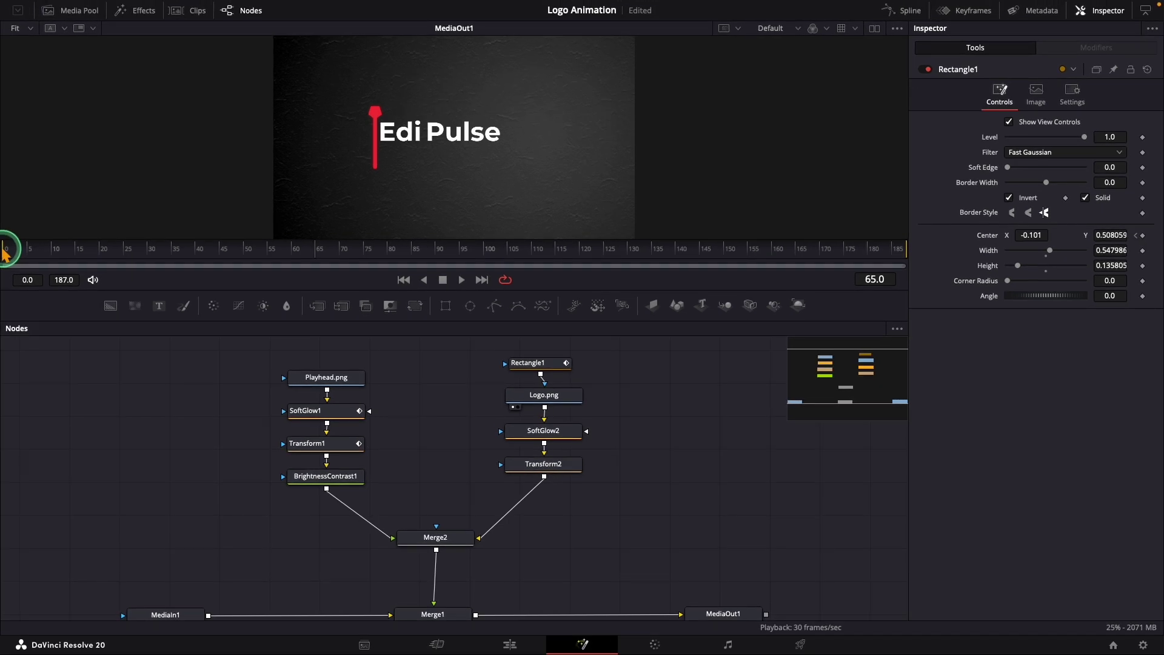
left_click(5, 248)
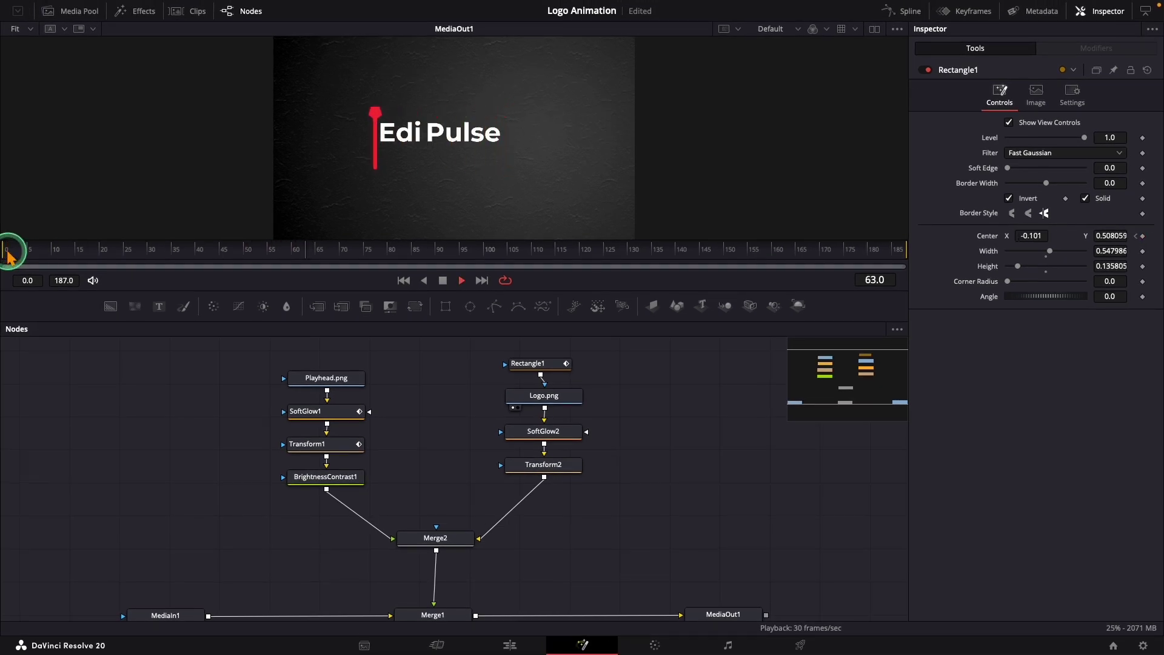
left_click_drag(9, 257, 300, 260)
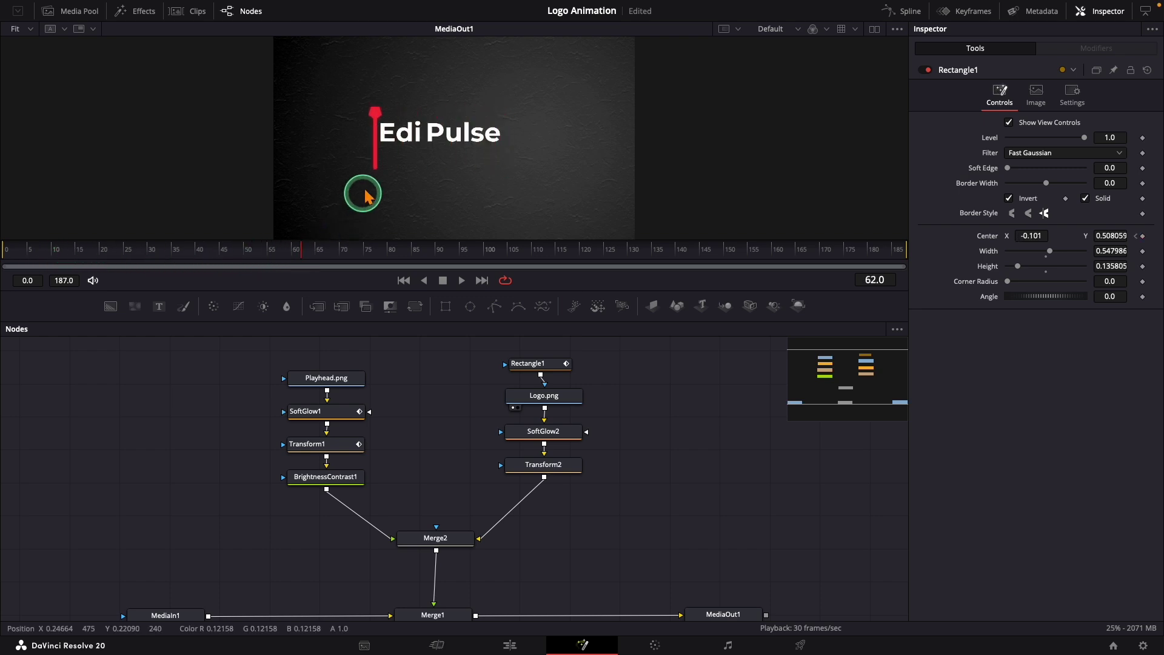
key("ctrl+s")
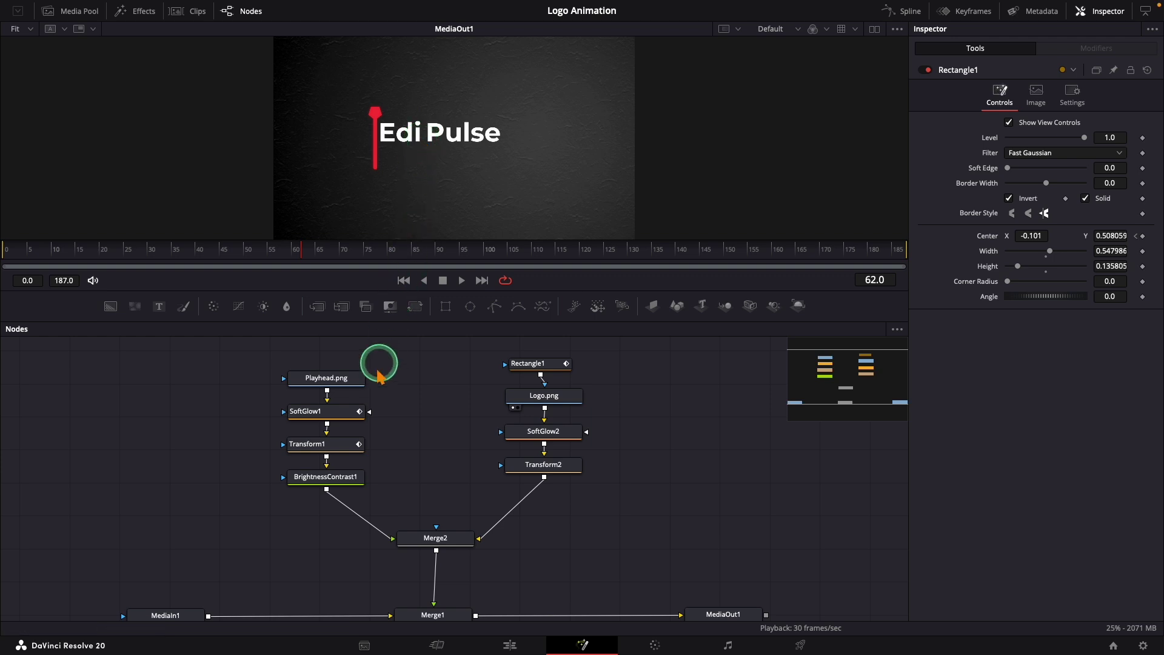
Key Transform1's playhead between Edi and Pulse at frame 70, then adjust Center Y at frame 75.
left_click(337, 450)
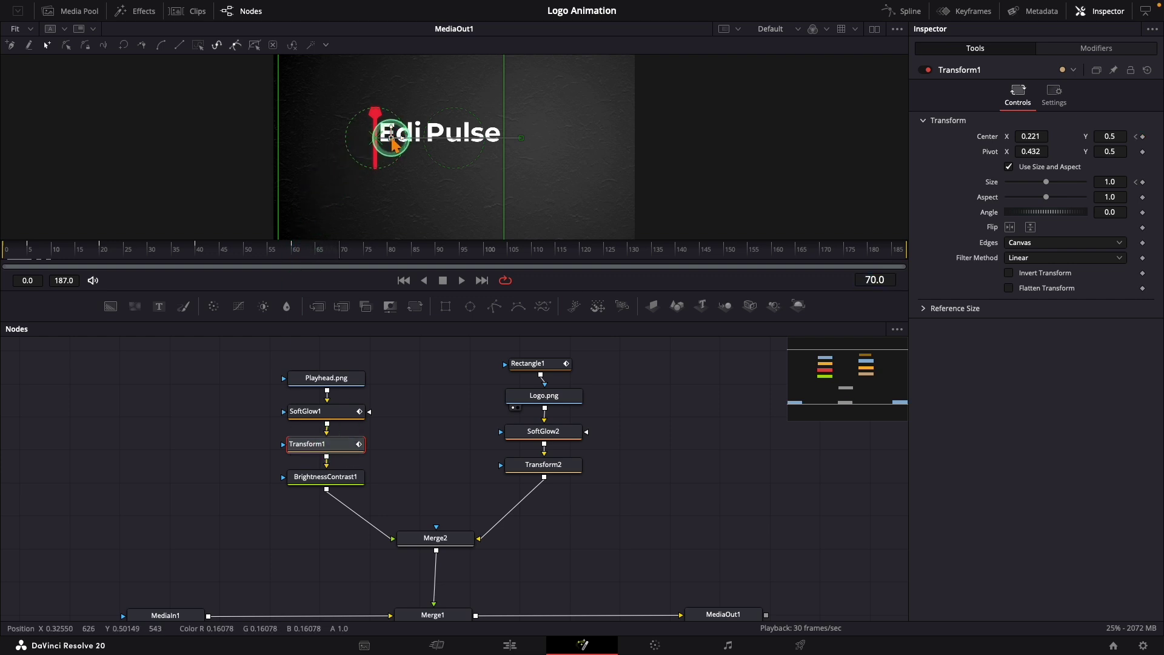
left_click_drag(393, 139, 440, 102)
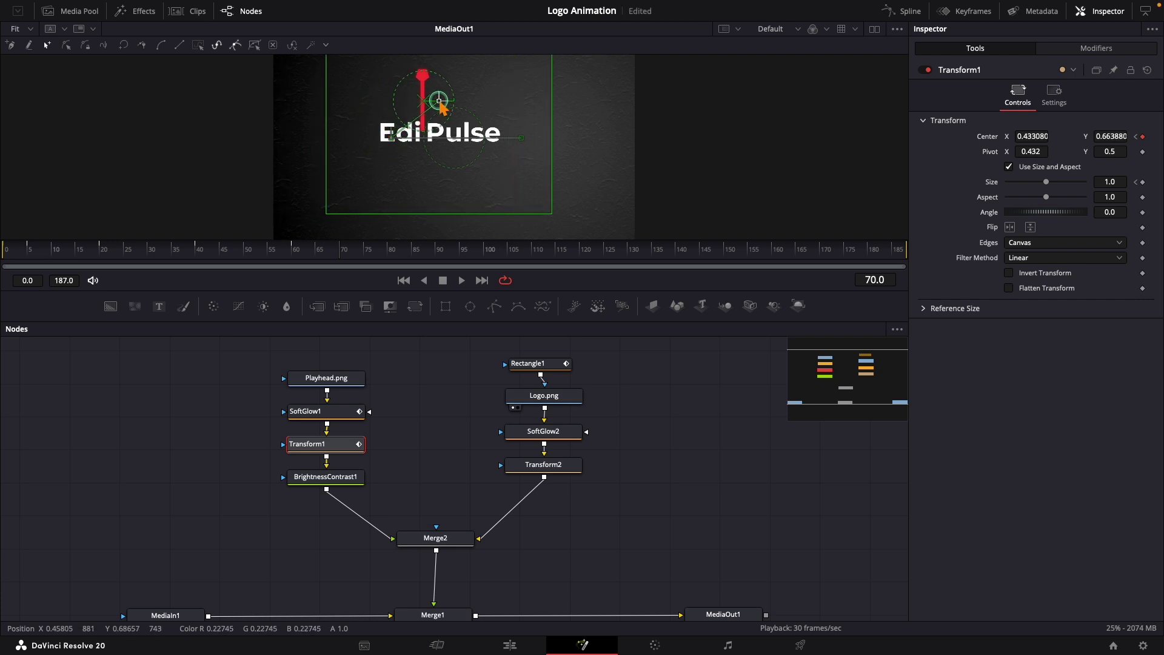
left_click_drag(439, 101, 442, 136)
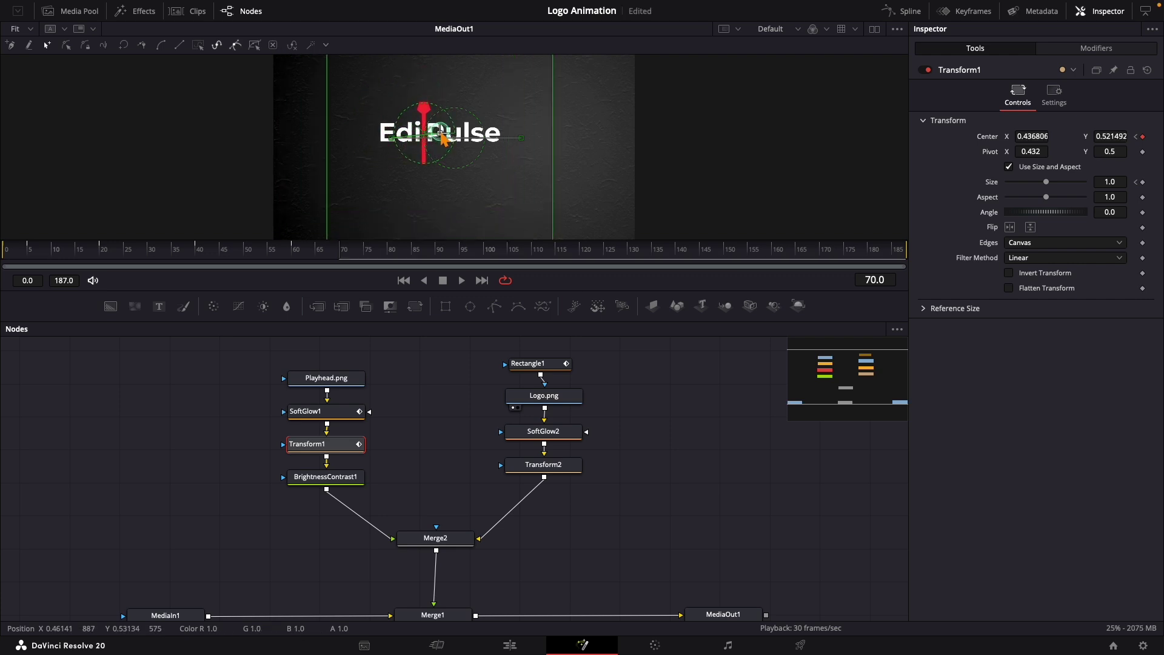
mouse_move(446, 248)
left_mouse_down()
mouse_move(442, 266)
mouse_move(365, 259)
left_mouse_up()
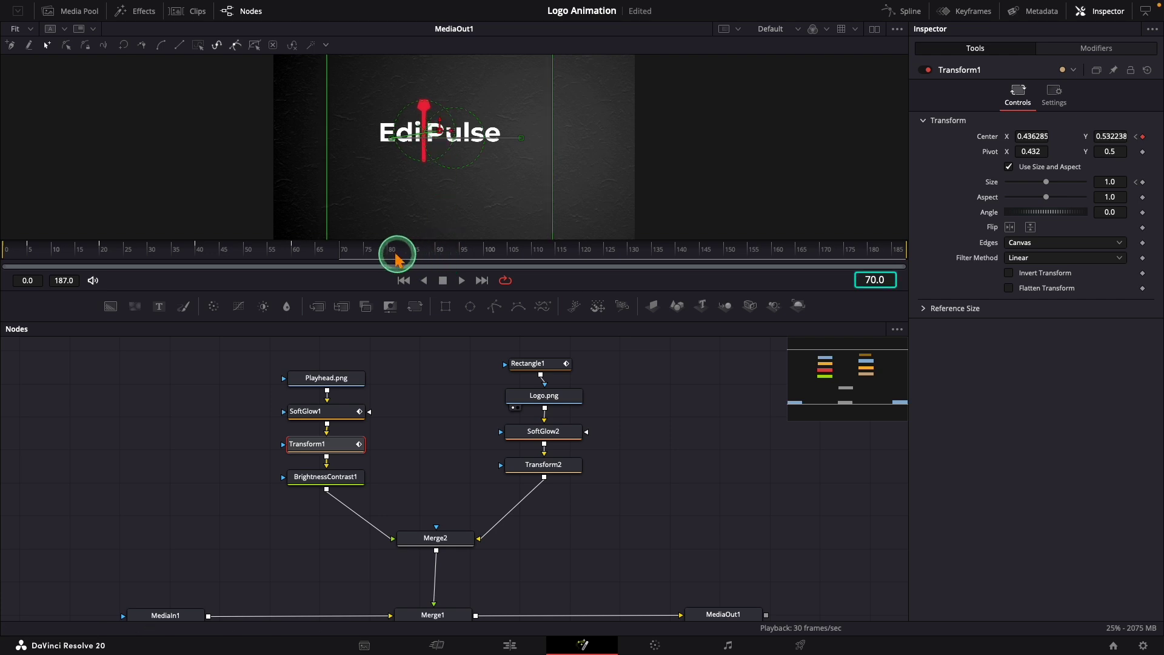
left_click(364, 258)
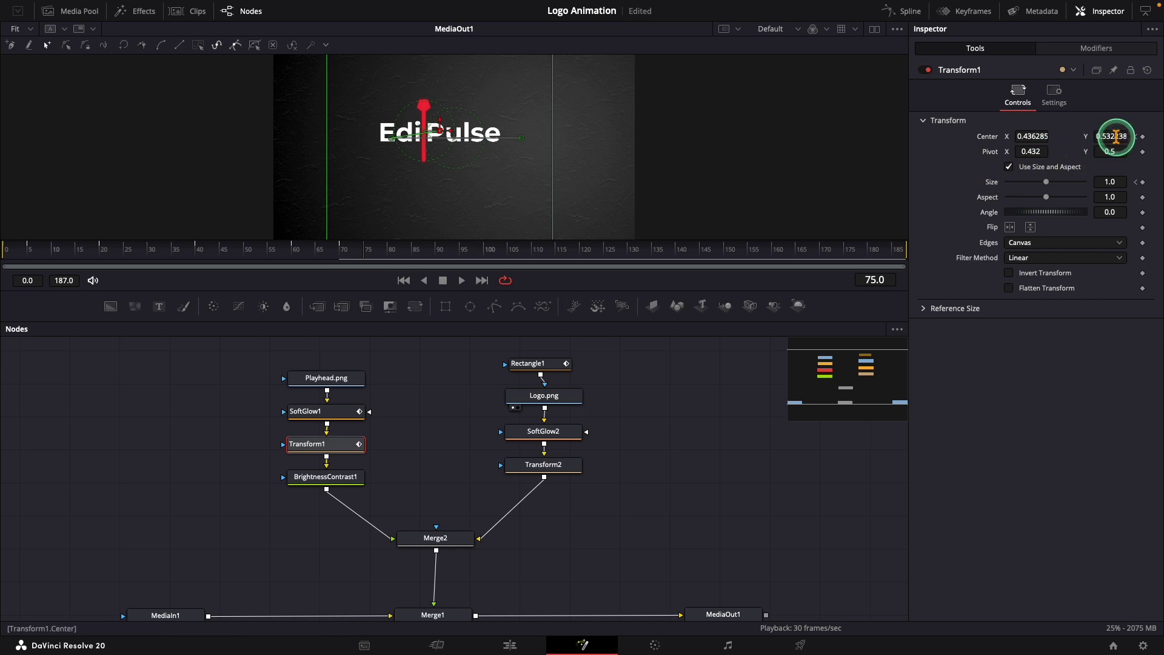
left_click_drag(1115, 136, 1104, 137)
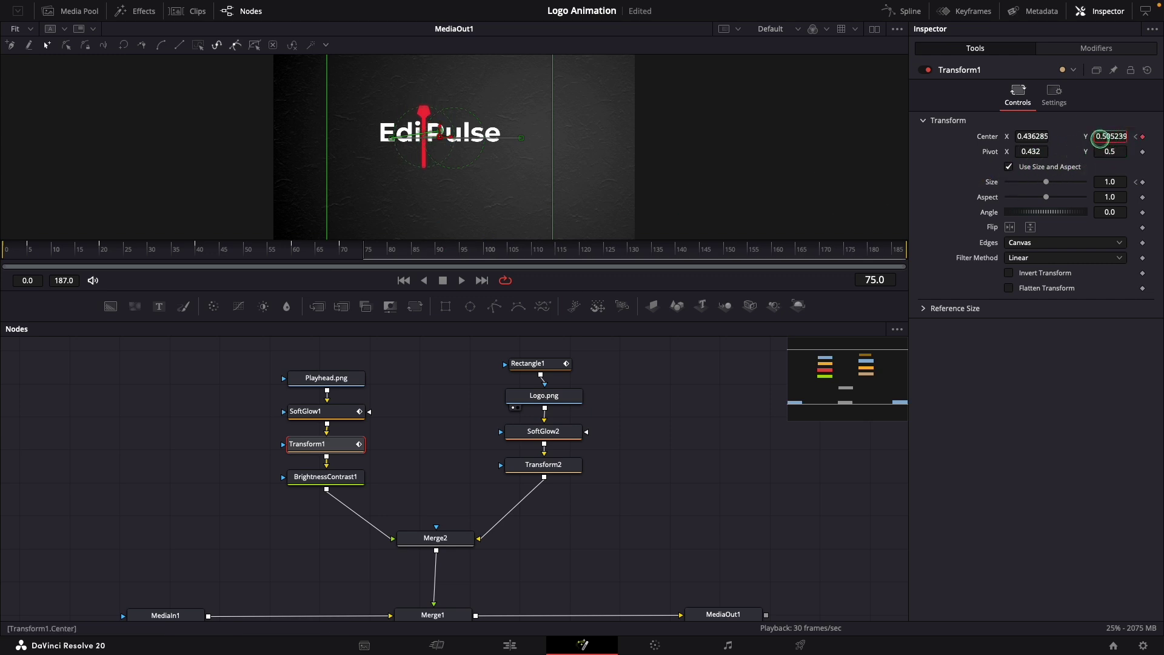
Replay and scrub the animation to check the reveal, then select the Merge2 node.
left_click(79, 391)
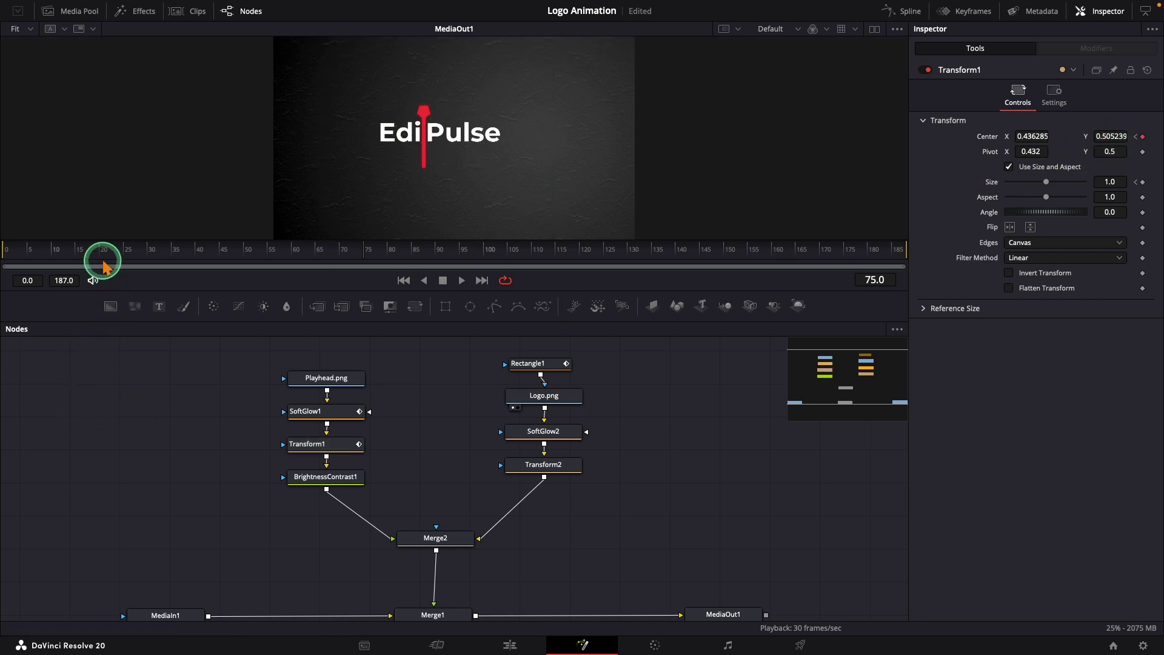
left_click_drag(102, 265, 13, 261)
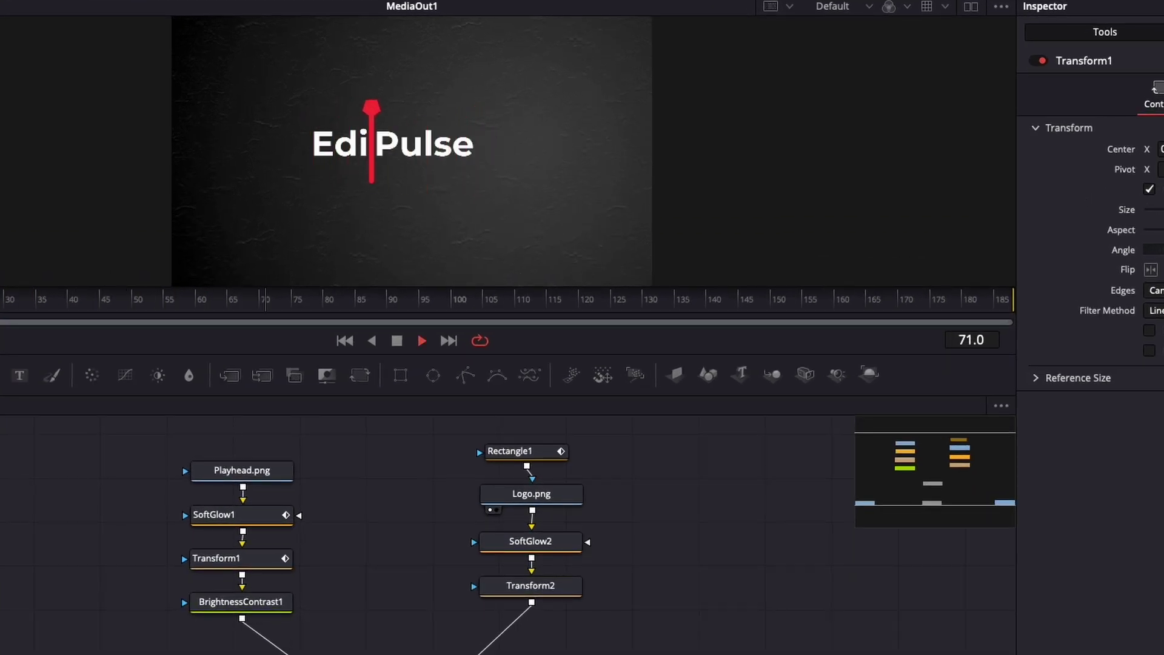
key("space")
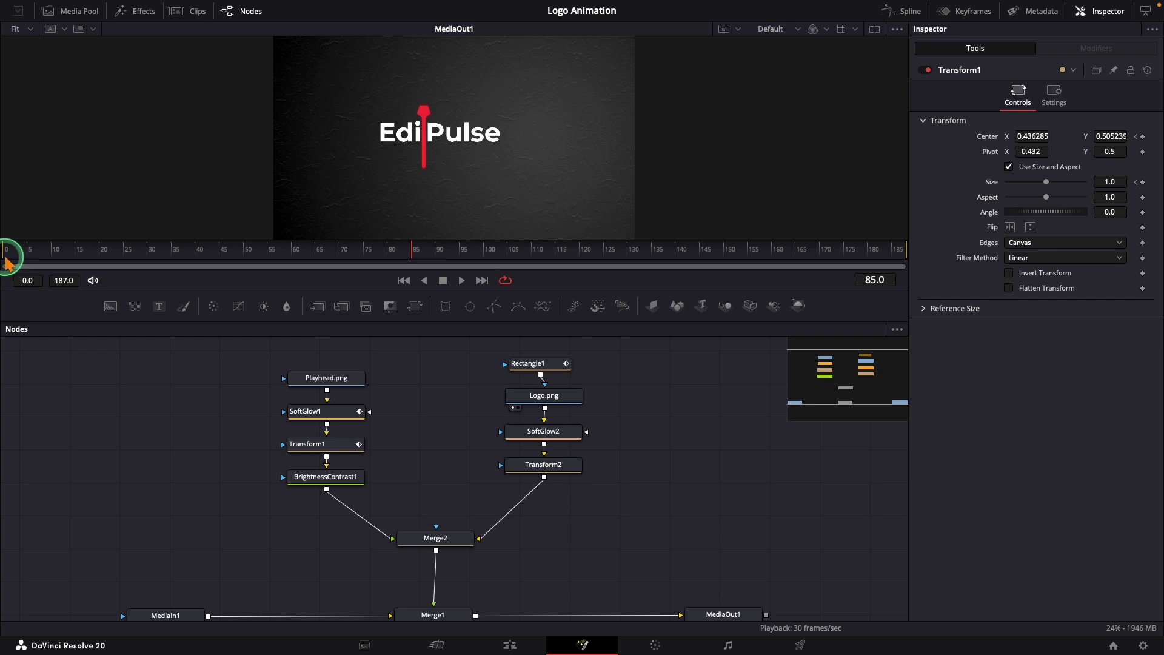
left_click(7, 261)
key("space")
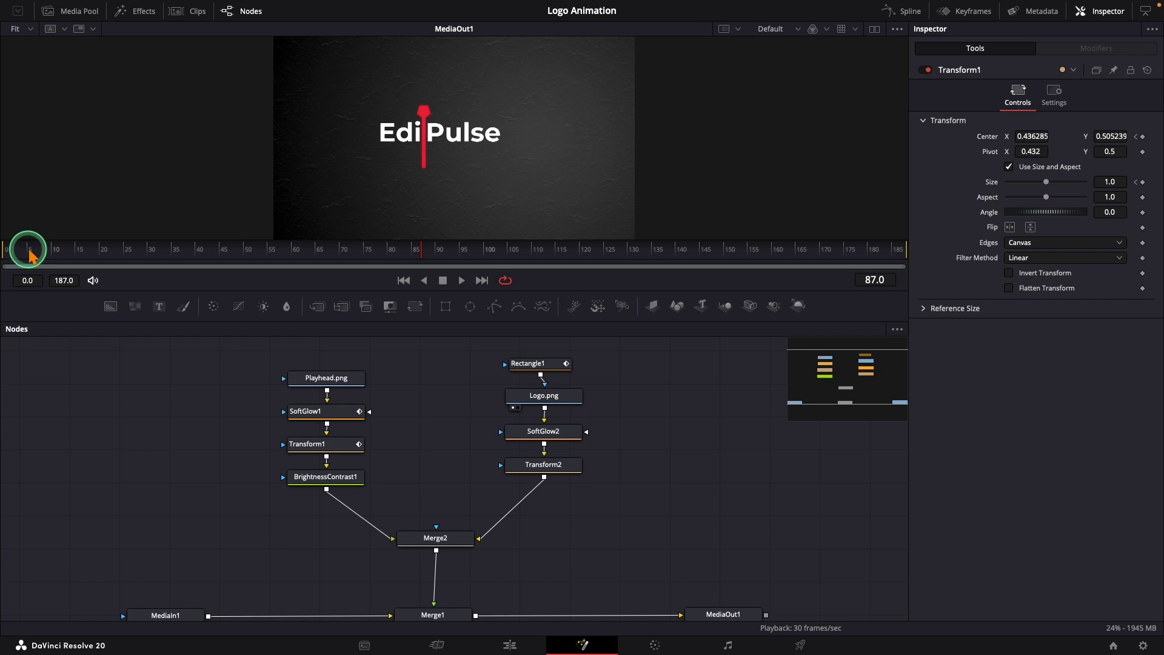
left_click_drag(7, 260, 380, 297)
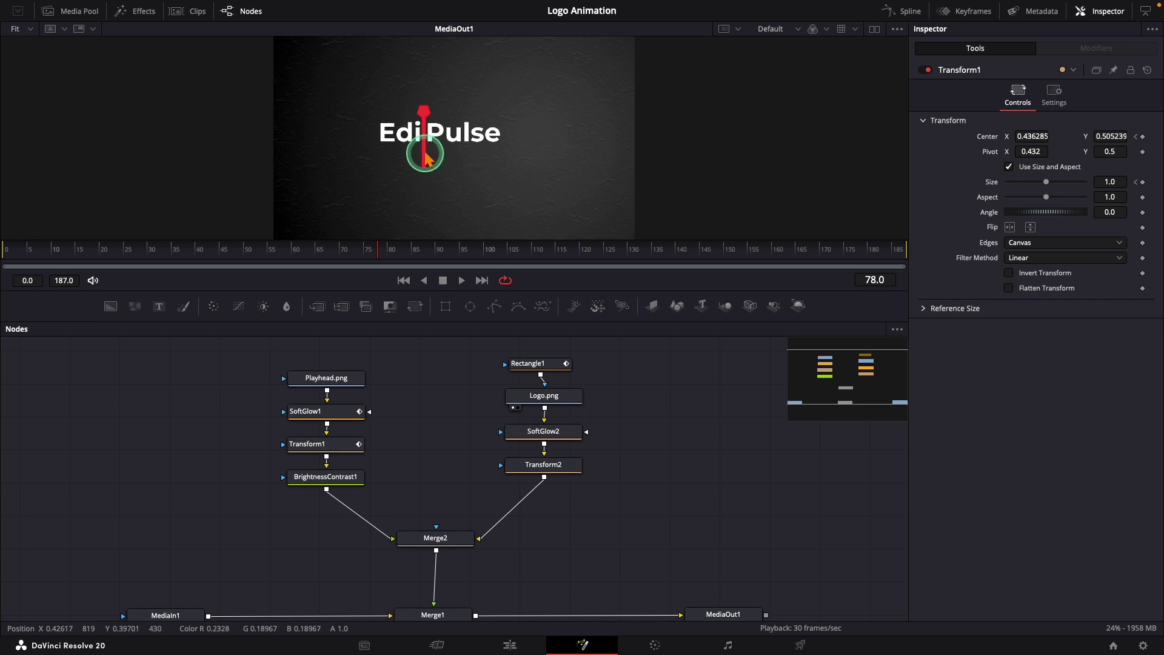
left_click(438, 539)
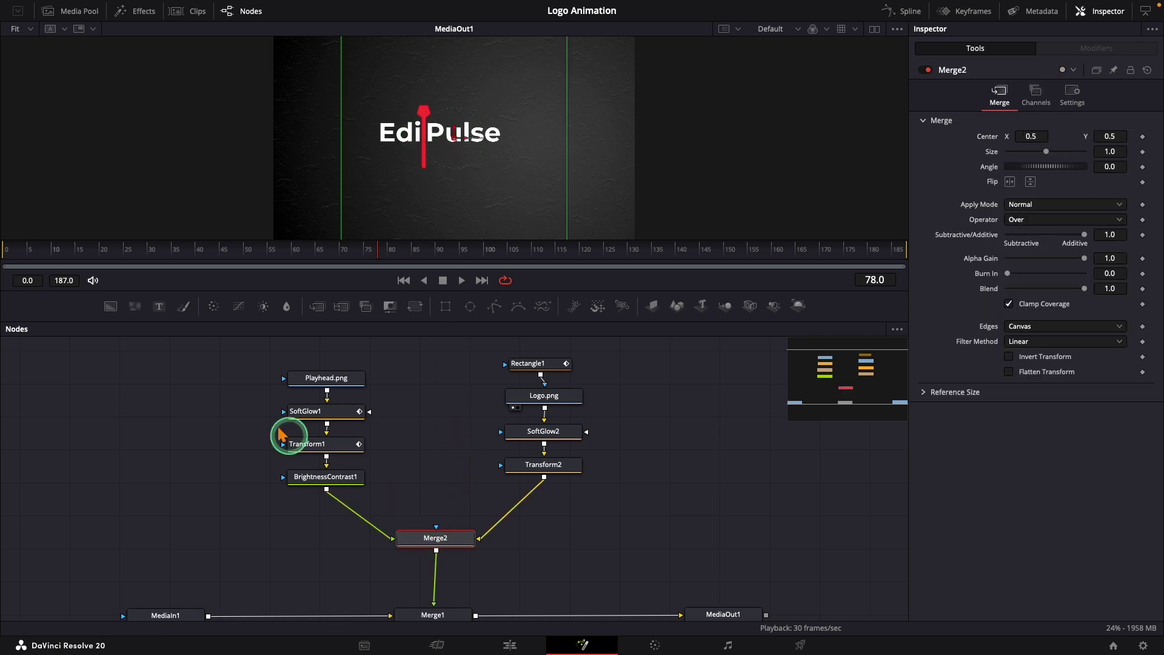
Keyframe Merge2 Blend at 0 at the start, rising to full opacity.
left_click(10, 250)
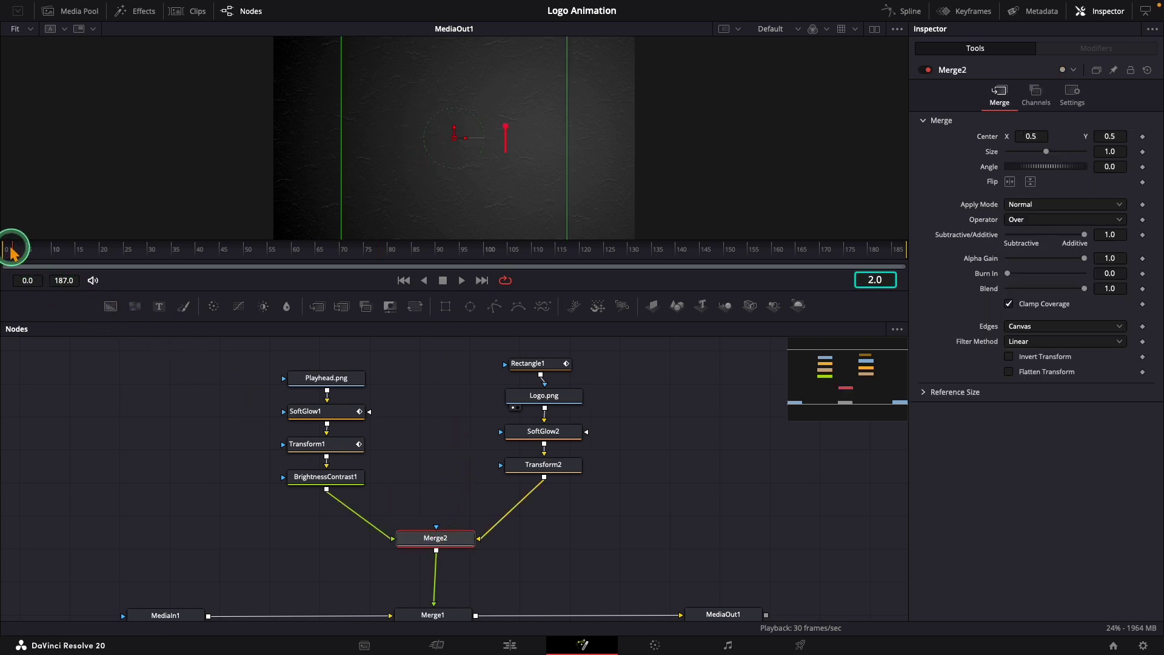
left_click_drag(1083, 288, 967, 296)
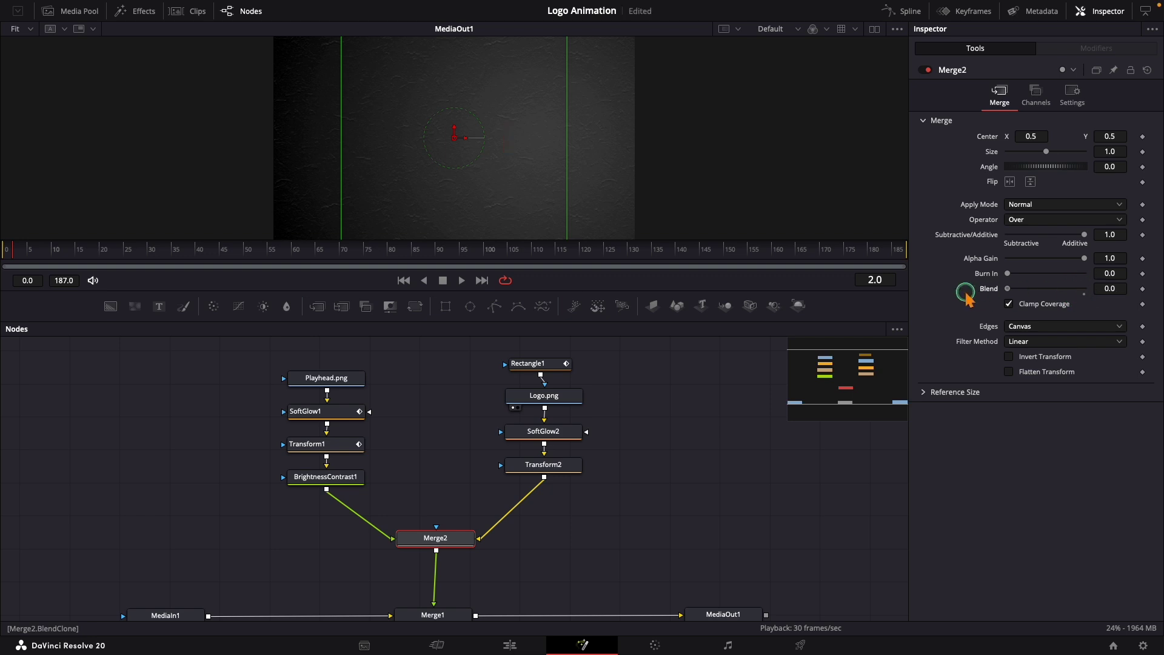
left_click(1142, 289)
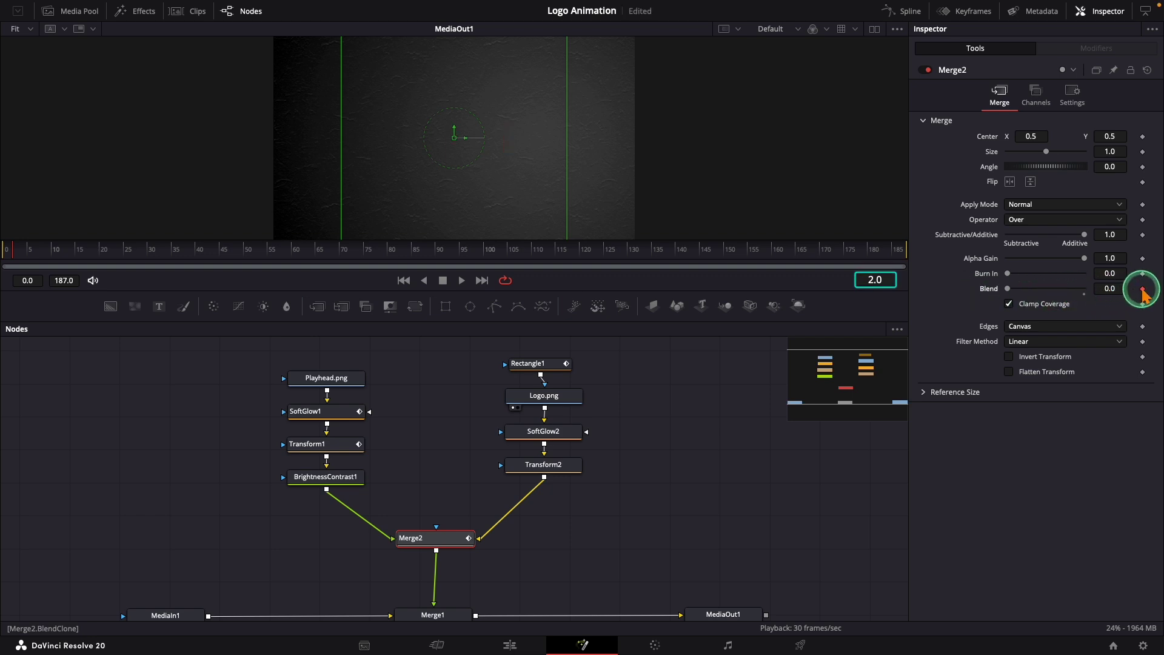
type("5")
left_click_drag(1007, 288, 1110, 289)
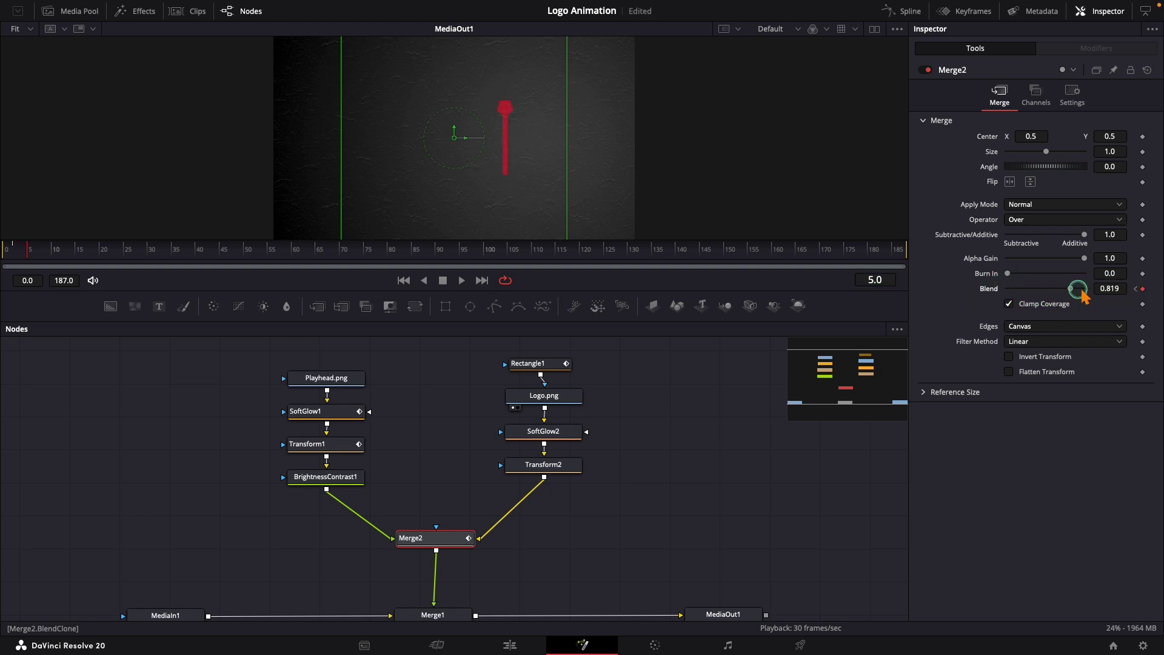
Key Blend at 1 on frame 58, partial at 60, 0 at 70, and 1 at 75.
left_click(289, 253)
key("Left")
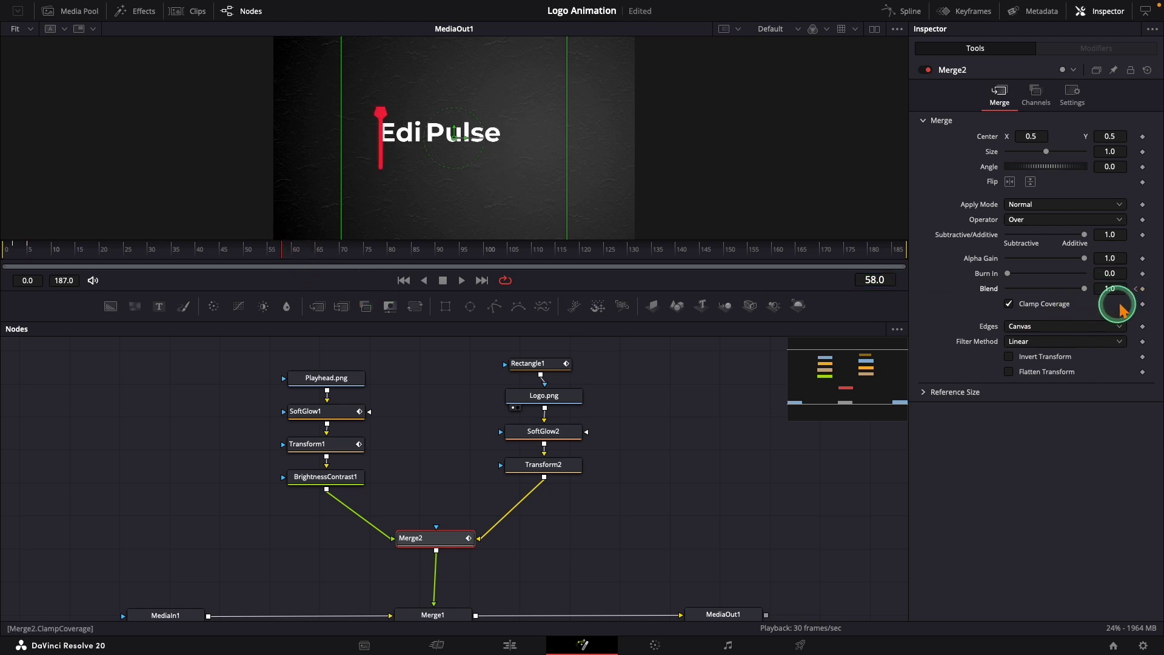
left_click(1143, 288)
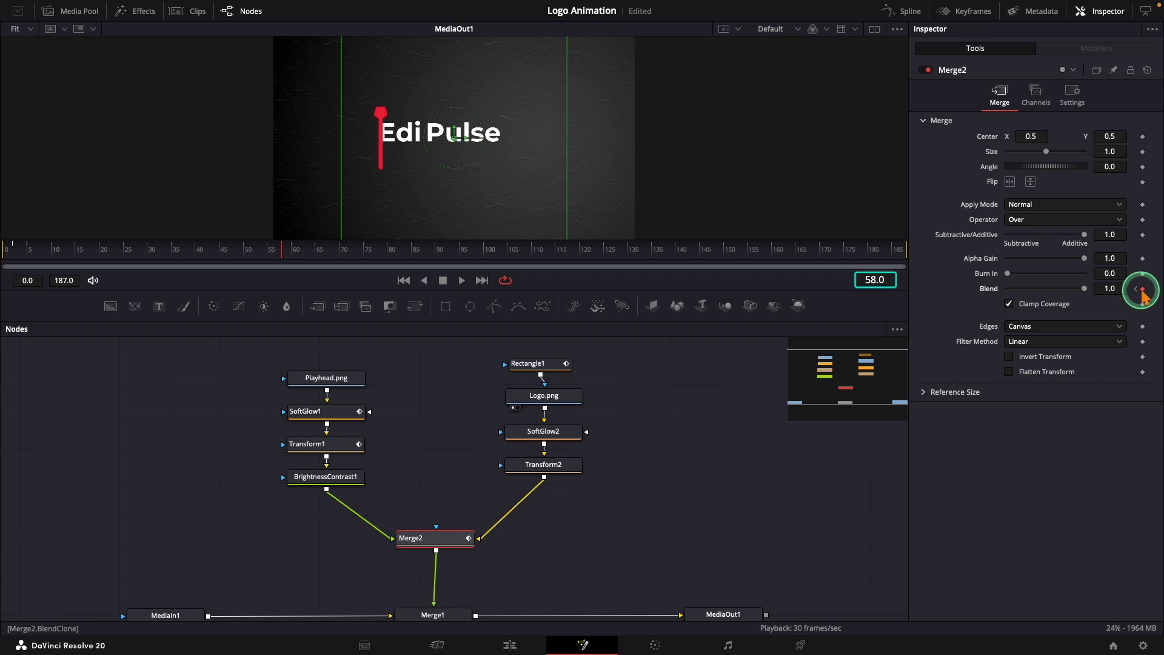
key("Right")
key("Right")
left_click_drag(1085, 289, 1001, 296)
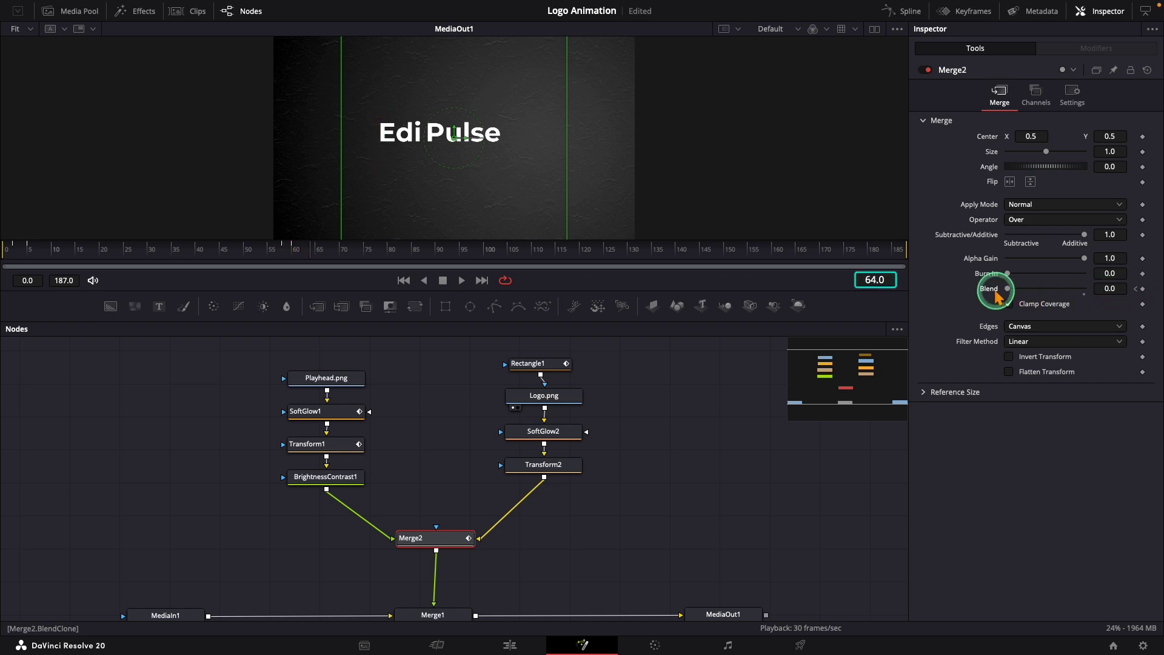
key("Right")
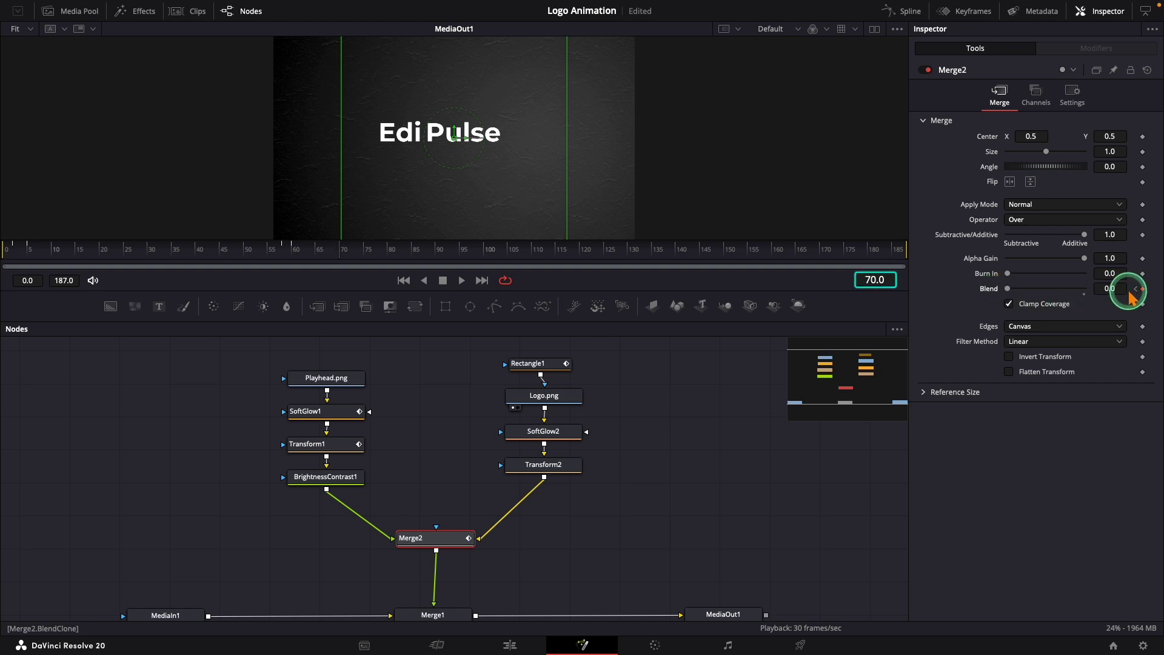
key("Right")
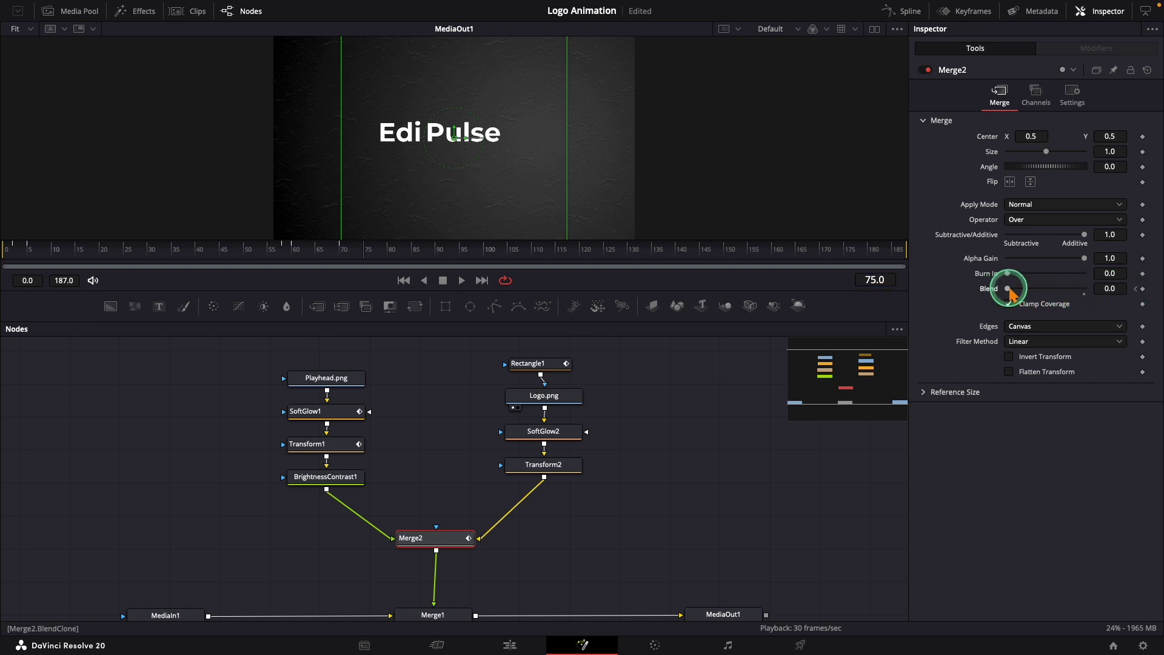
left_click_drag(1009, 289, 1087, 291)
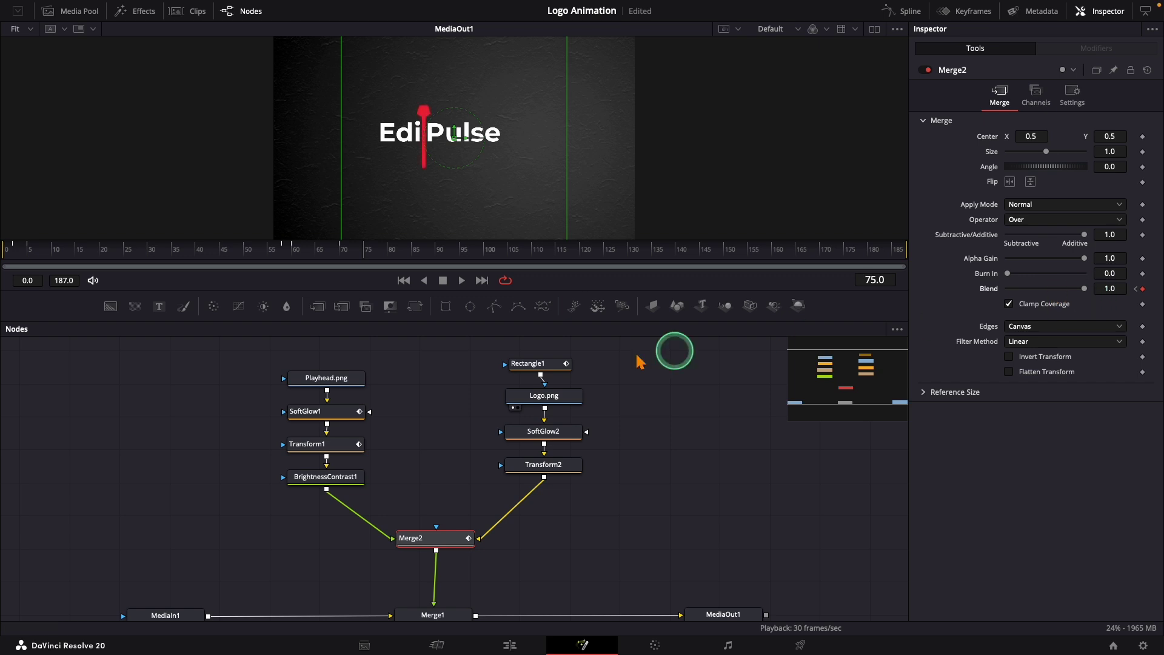
left_click(47, 349)
left_click(20, 261)
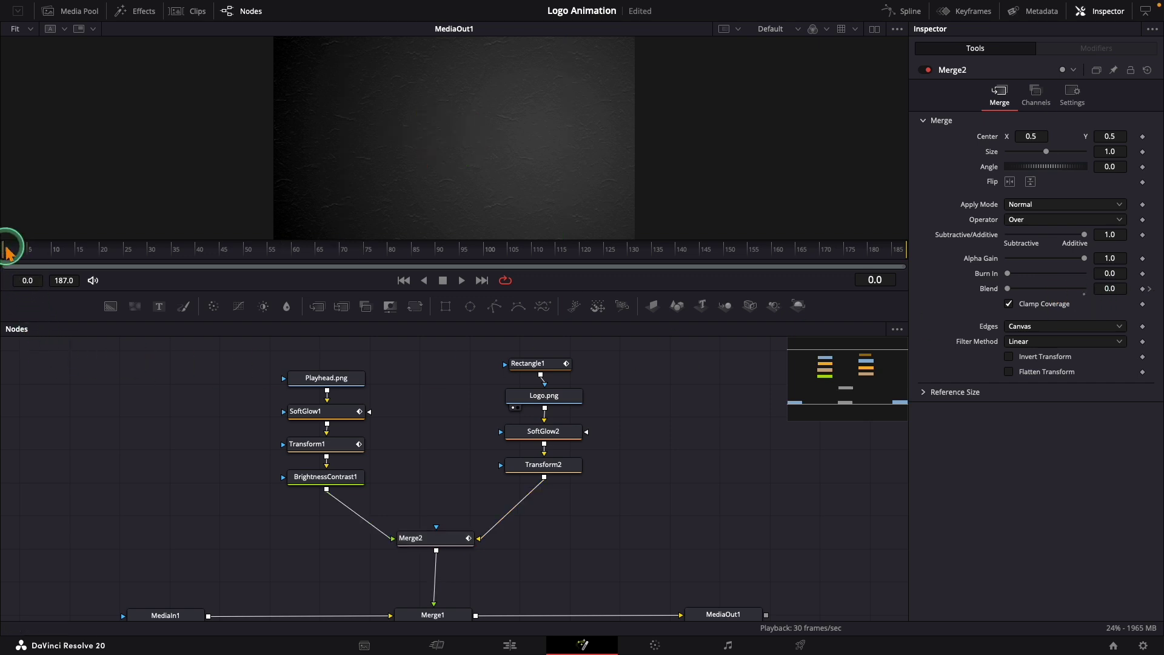
key("space")
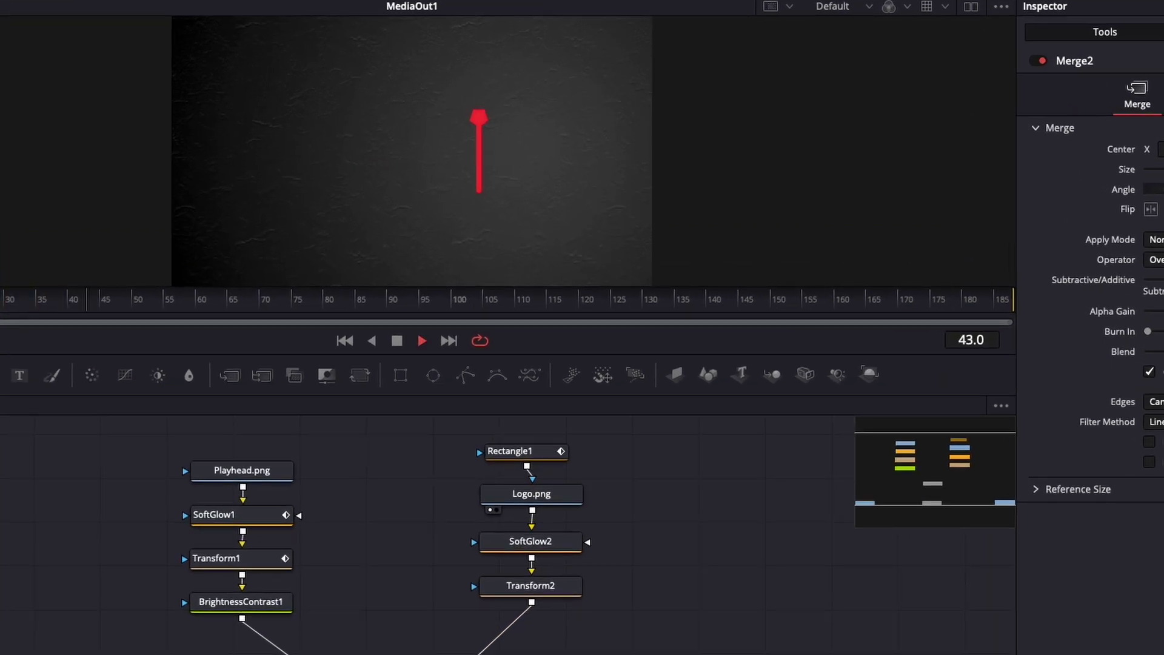
key("space")
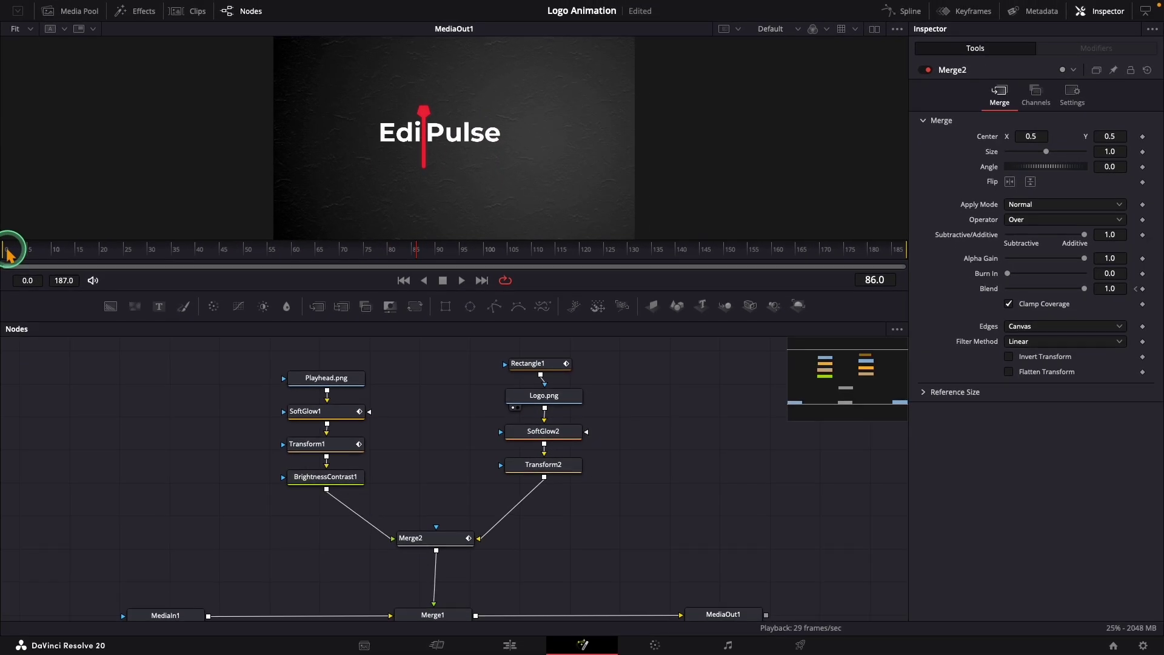
left_click(7, 251)
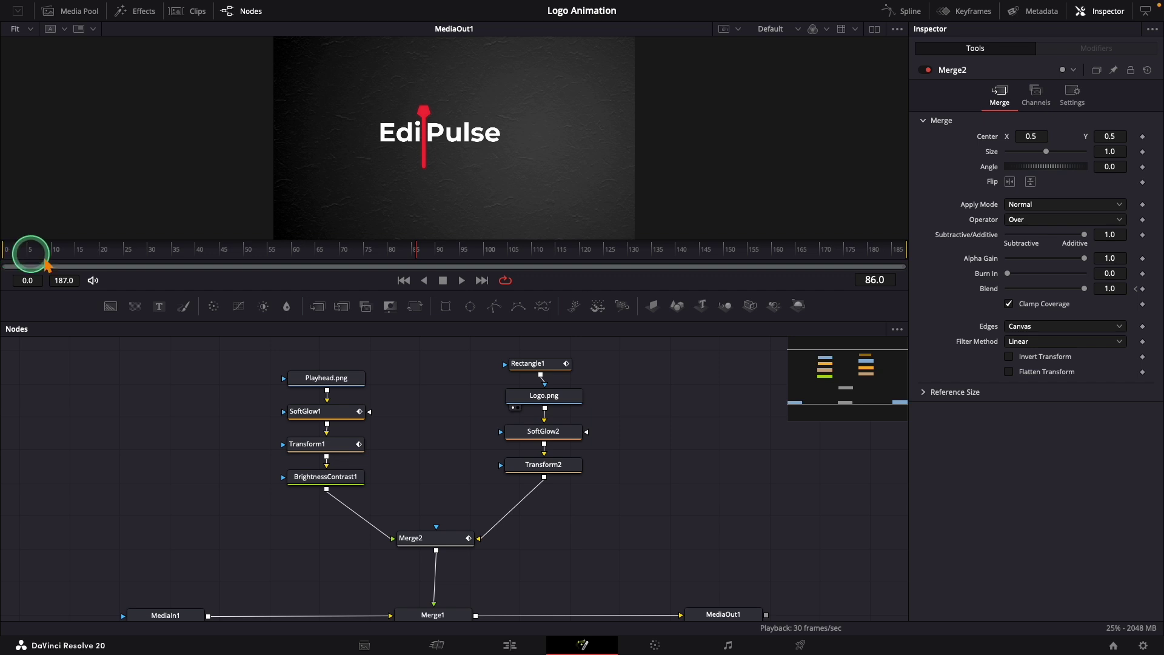
Keyframe BrightnessContrast1 Gamma at frame 5 and drop it to 0.
left_click(324, 480)
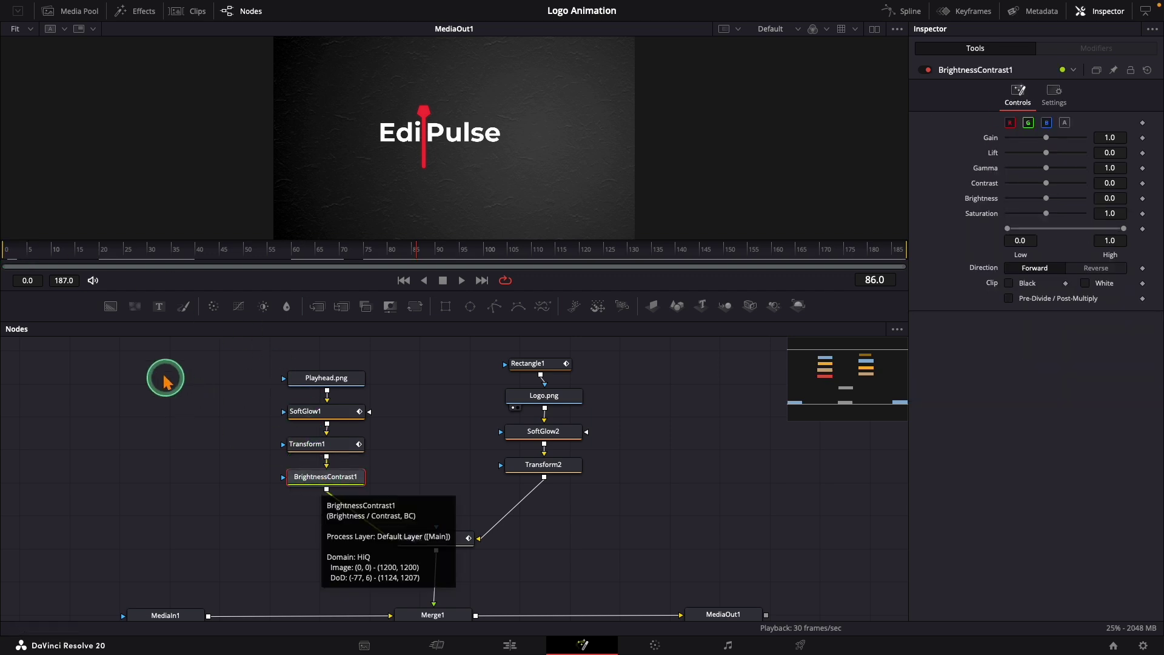
left_click(29, 251)
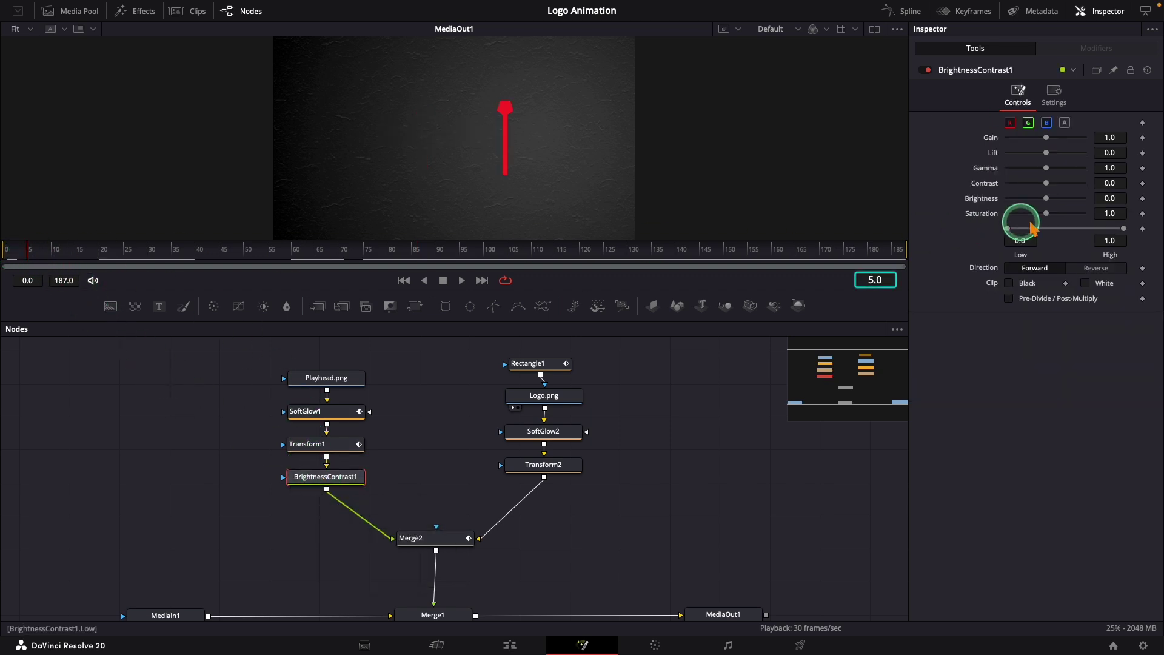
left_click(1143, 167)
type("20")
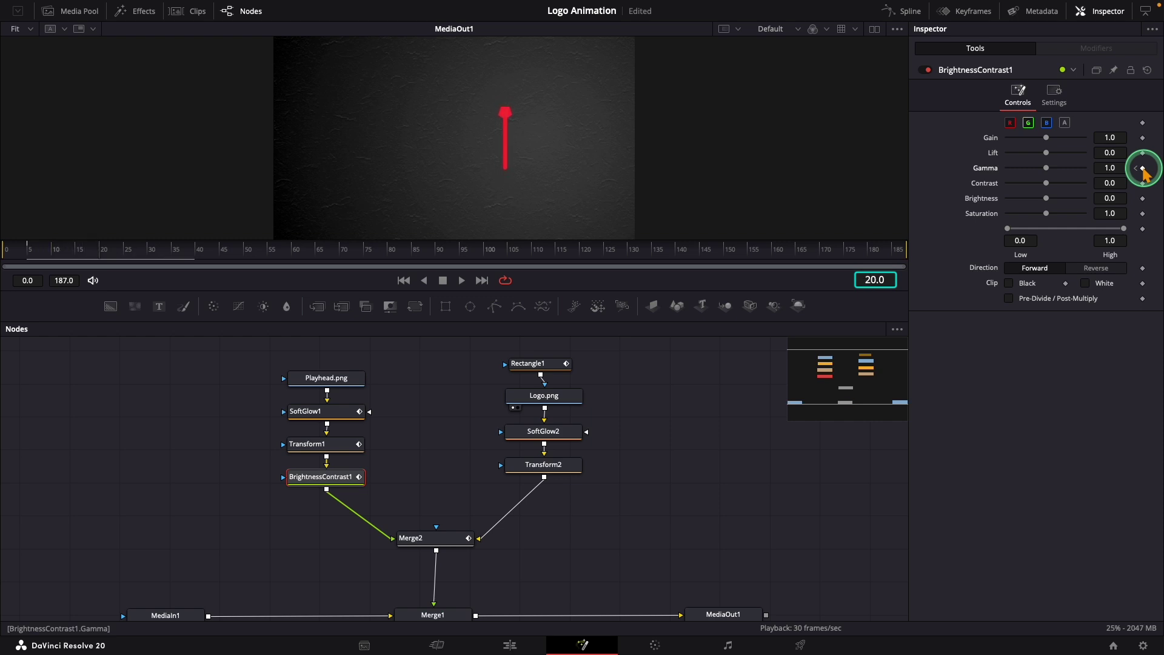
left_click_drag(1046, 167, 1001, 174)
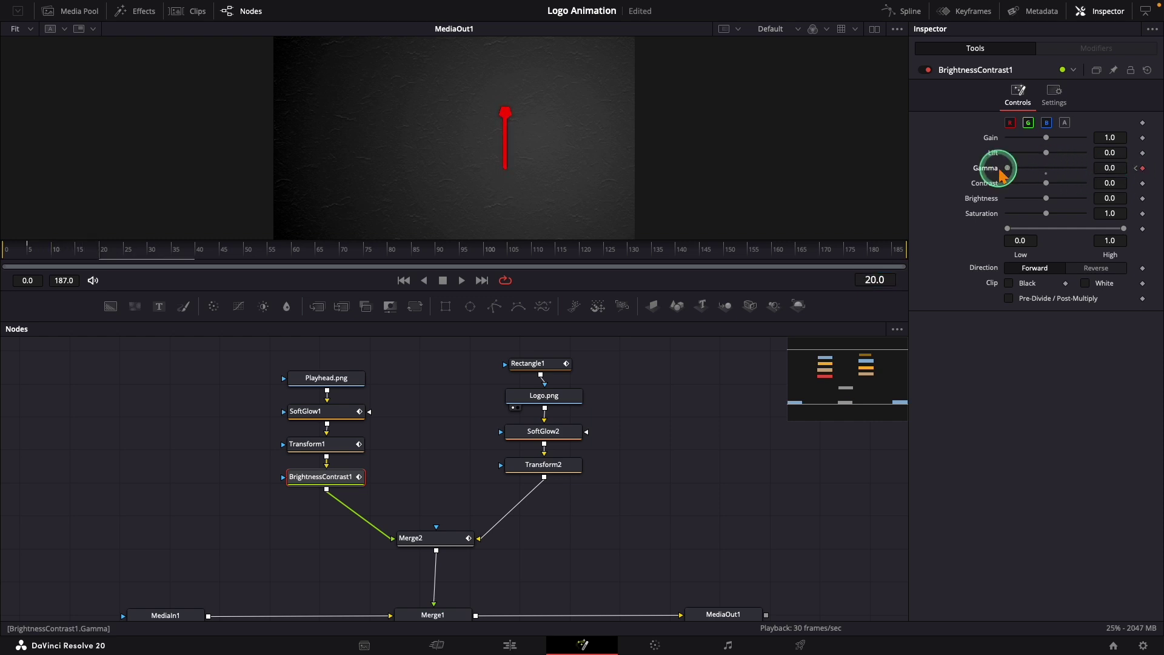
Raise Gamma to 1.0 around frames 60–70, then drop it back to 0 at frame 75.
left_click(293, 252)
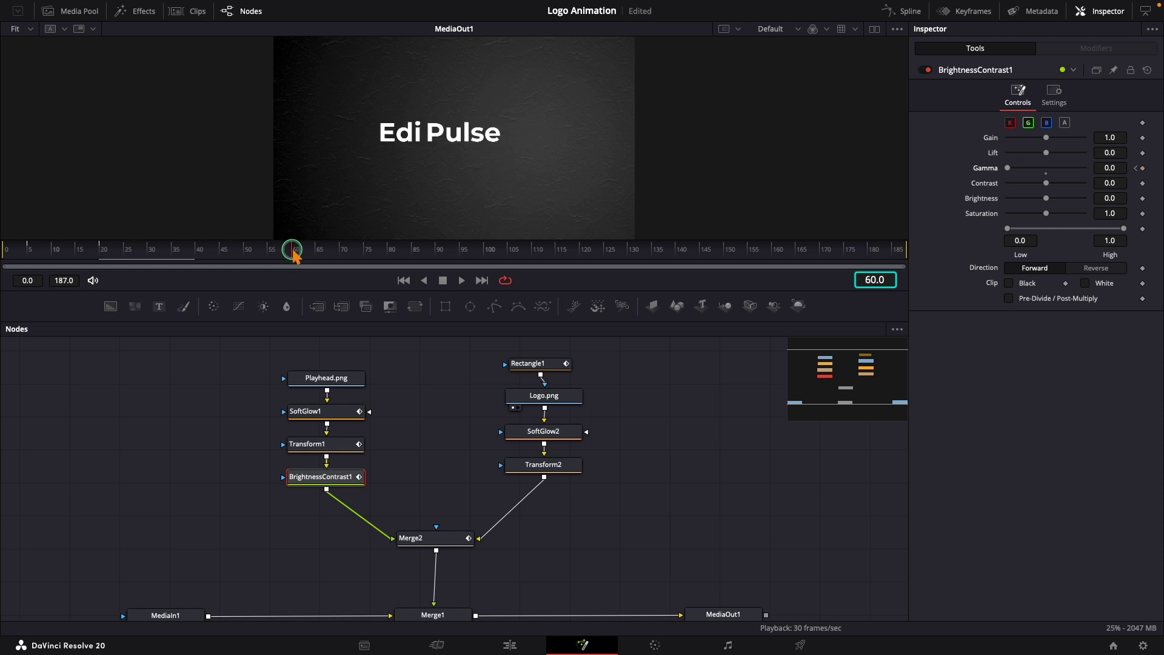
left_click_drag(1007, 168, 1043, 186)
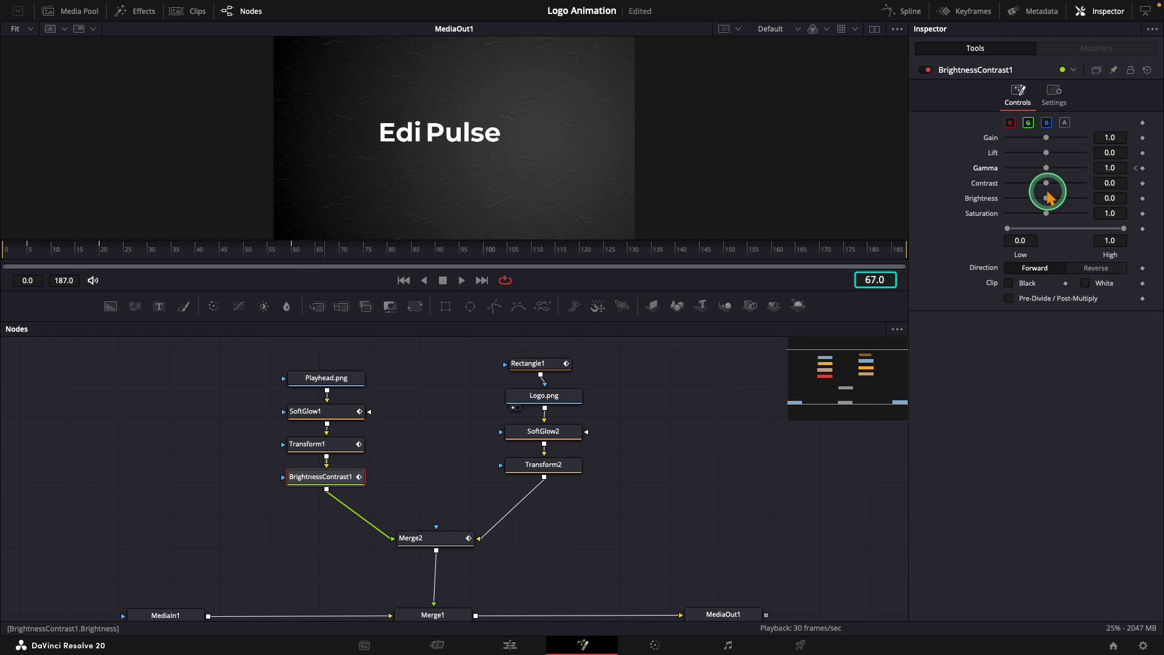
key("Right")
left_click(1143, 167)
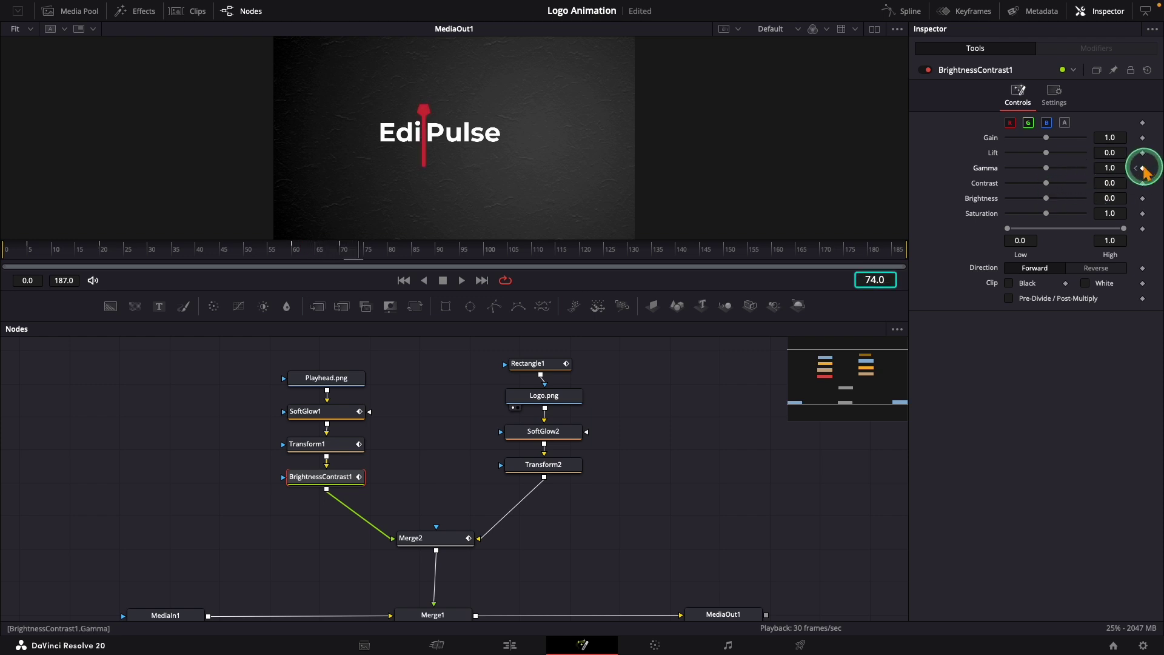
key("Right")
left_click_drag(1046, 167, 972, 176)
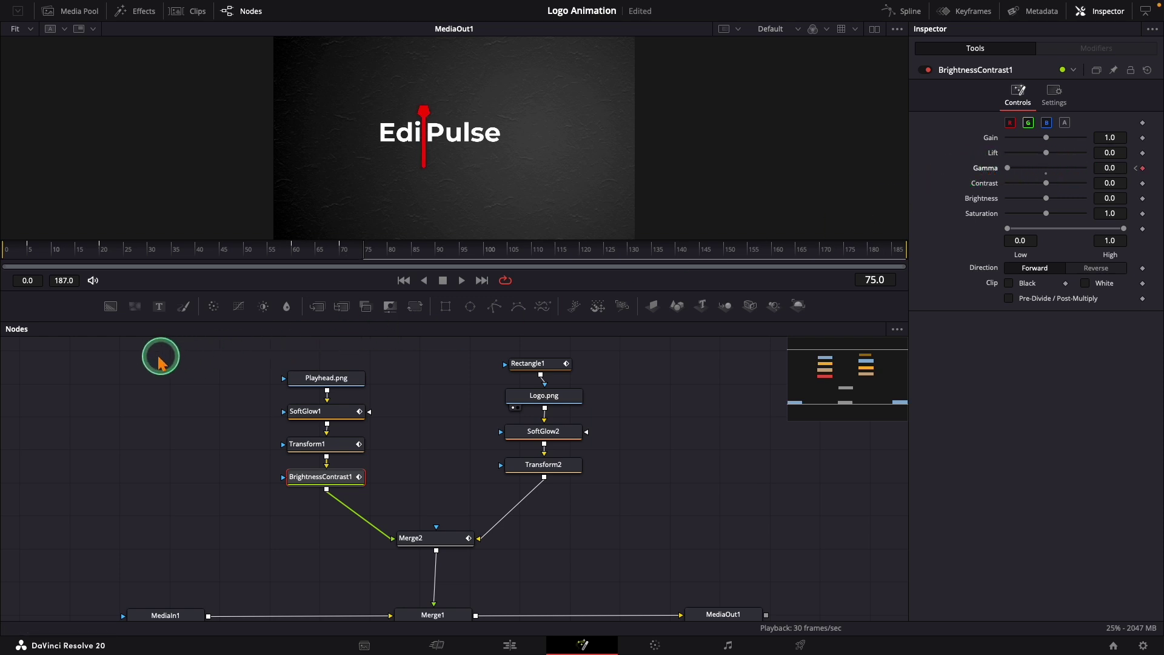
left_click(98, 355)
Preview the flicker animation through frame 98, then marquee-select MediaIn1, Merge1 and MediaOut1.
left_click(2, 249)
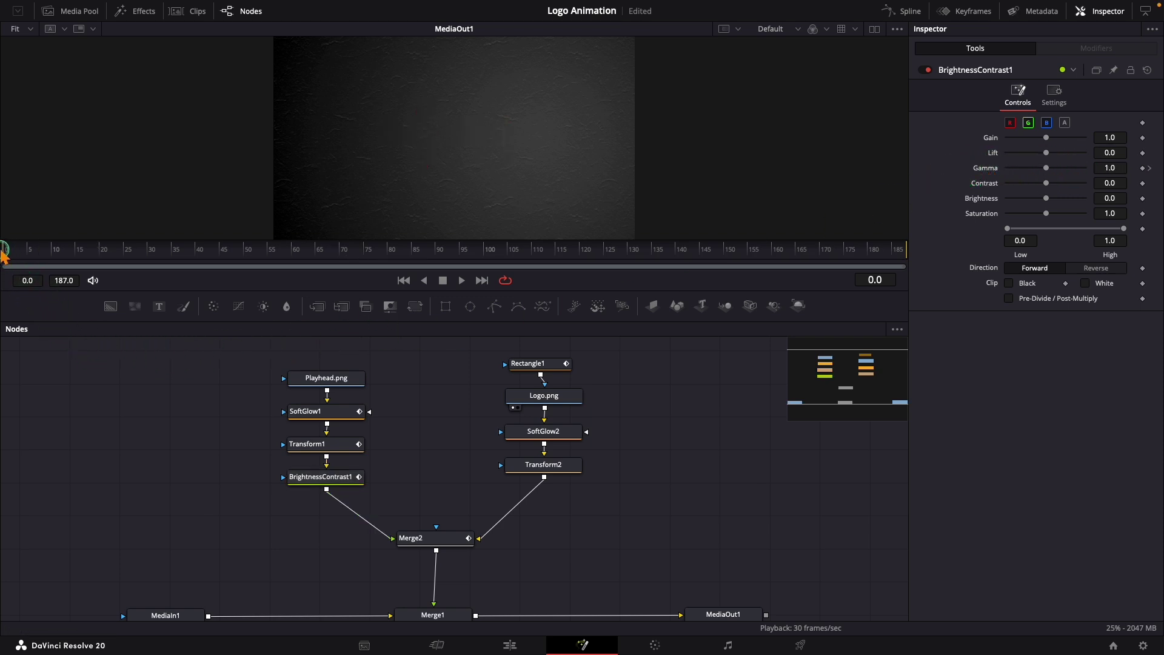
key("space")
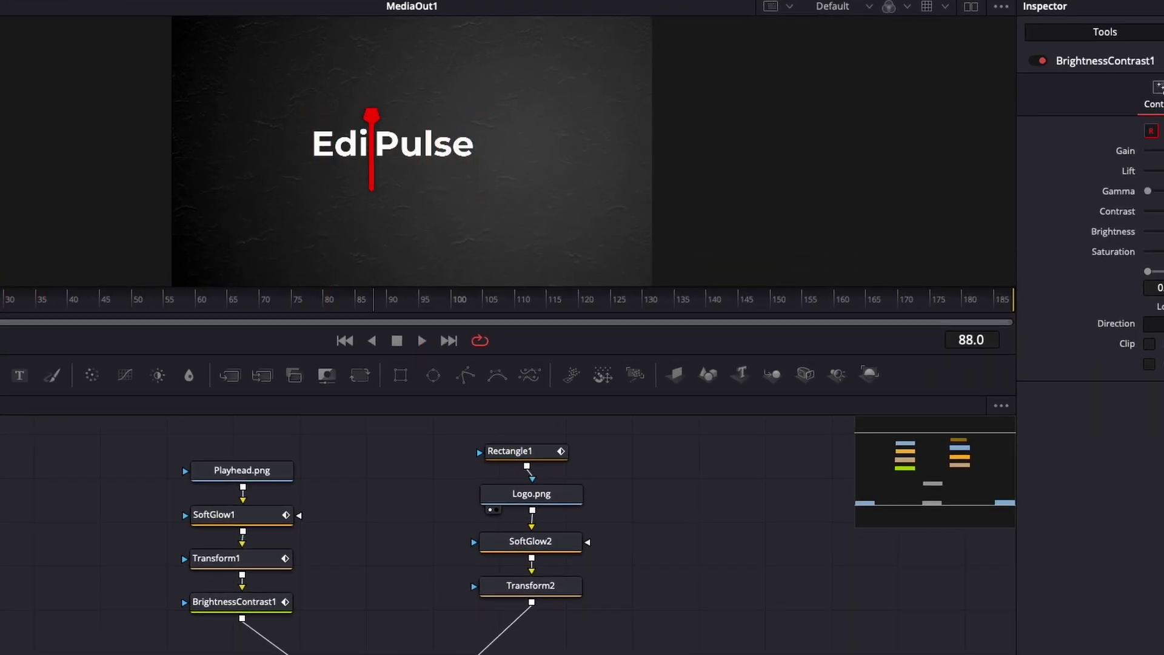
key("Home")
key("space")
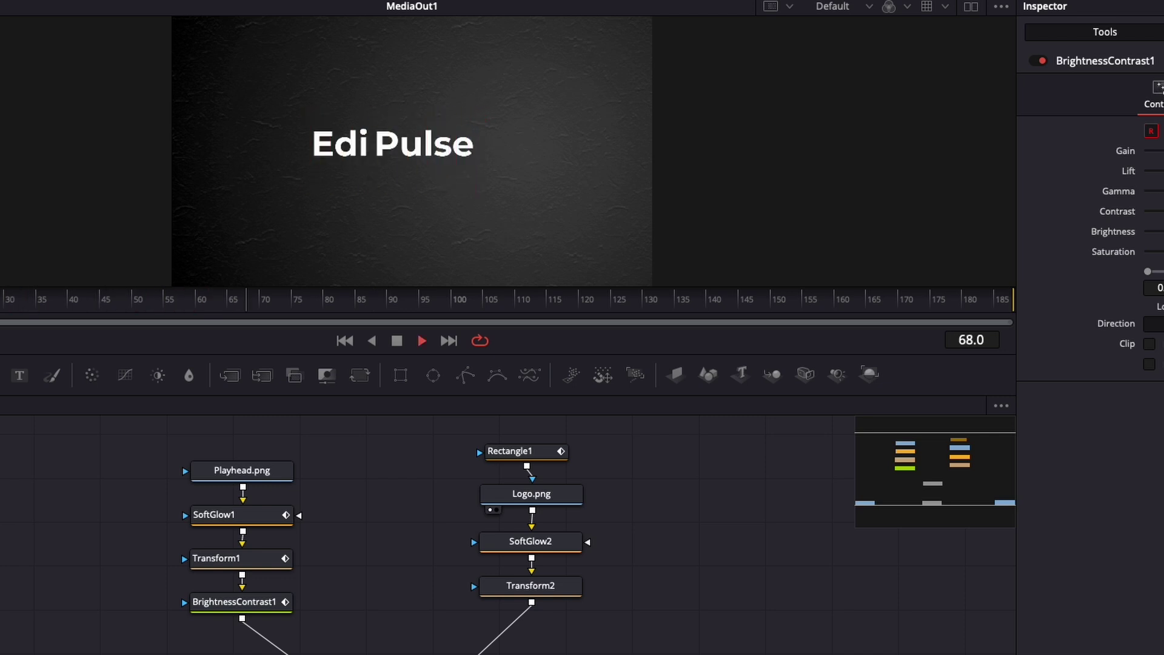
key("space")
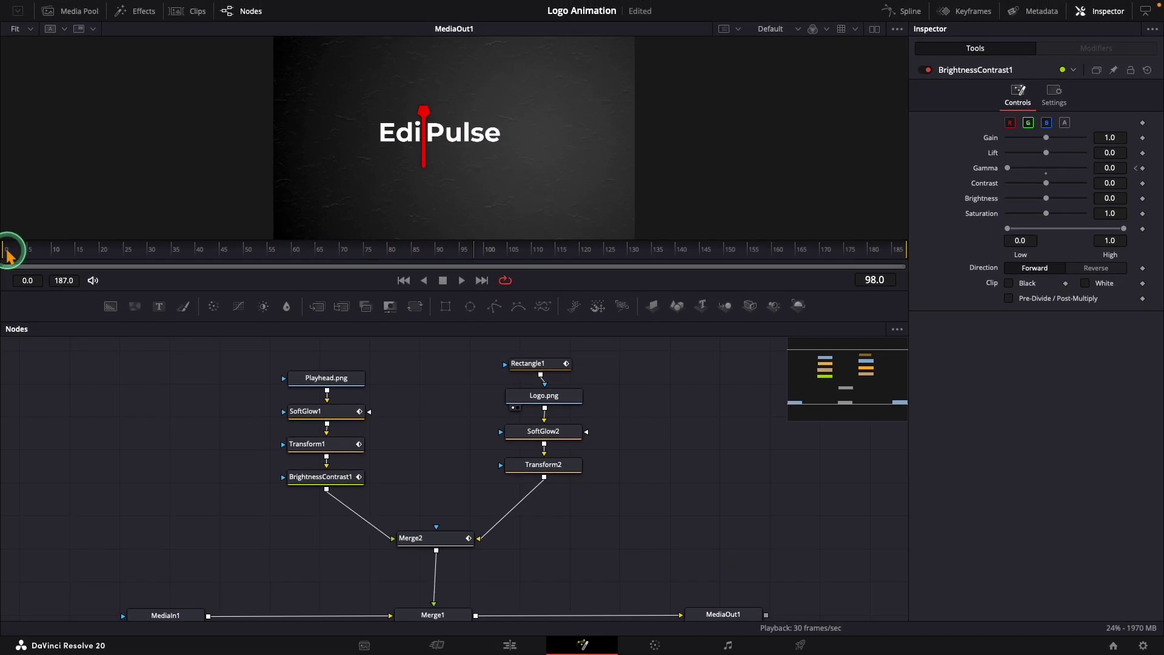
mouse_move(109, 564)
left_mouse_down()
mouse_move(698, 629)
mouse_move(761, 553)
mouse_move(747, 501)
left_mouse_up()
Key SoftGlow2's Gain at 0 on frame 77, rising to 0.433 at frame 92.
left_click(746, 501)
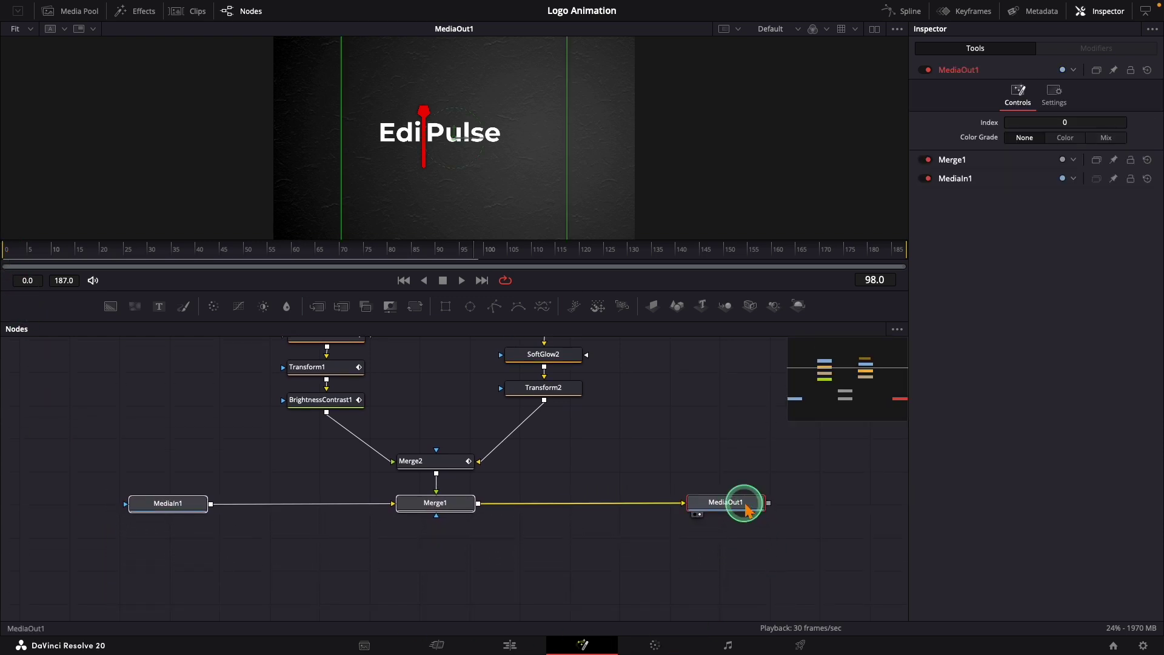
scroll(744, 507, "up", 2)
scroll(744, 508, "up", 2)
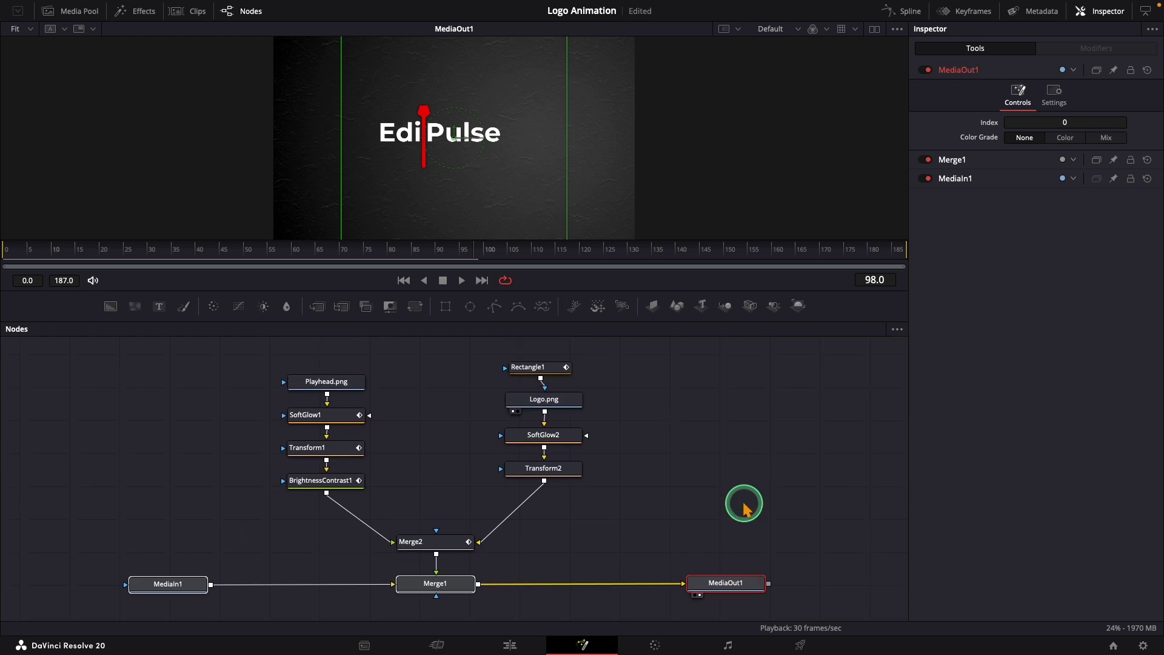
left_click(546, 435)
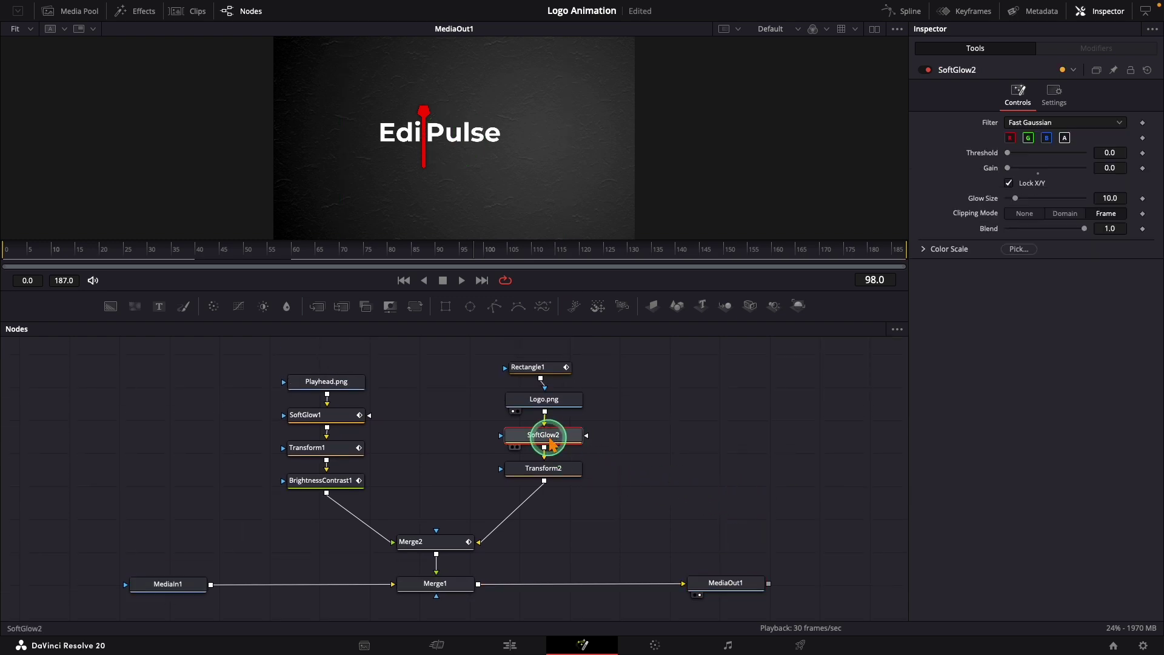
left_click(373, 249)
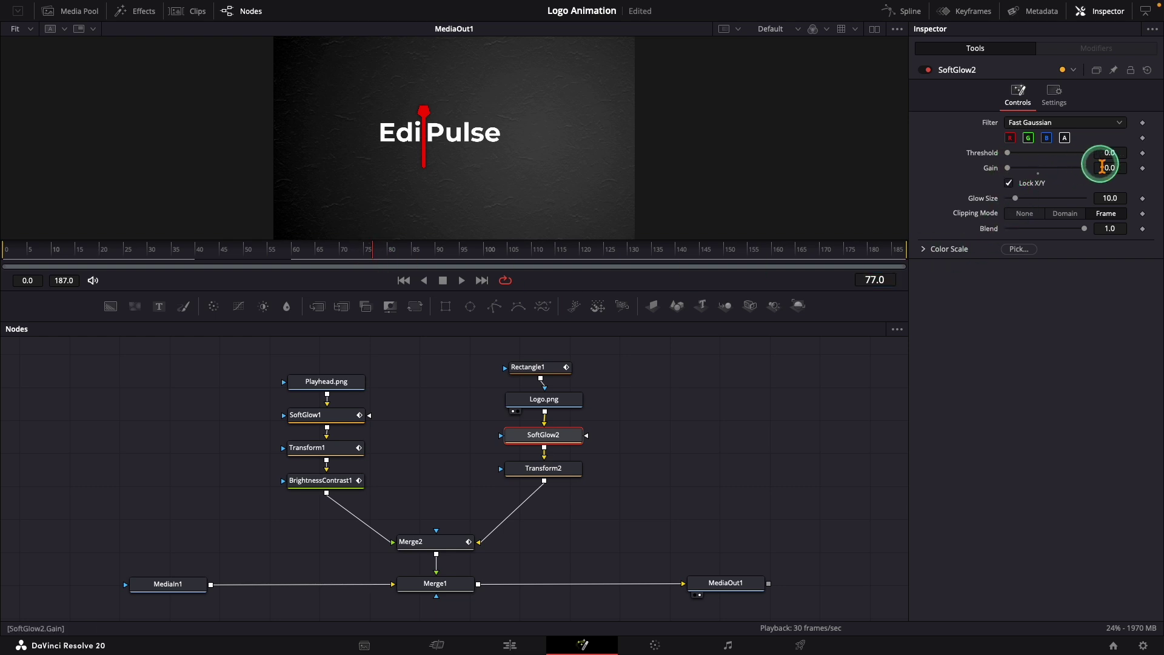
left_click(1143, 167)
key("Right")
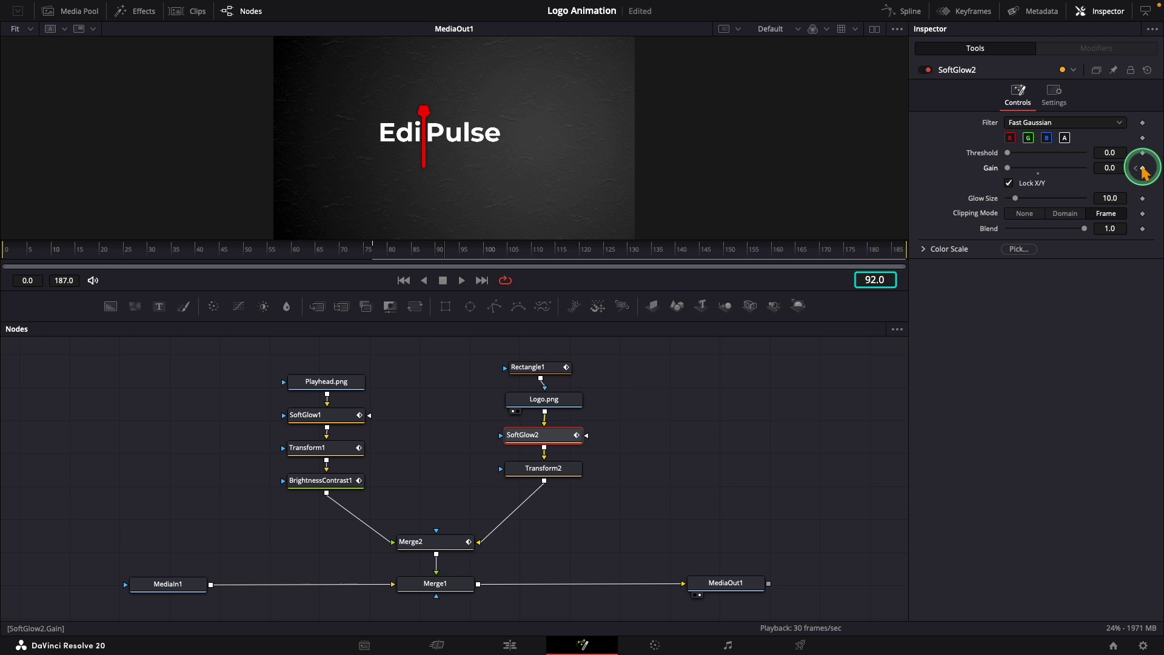
left_click_drag(1009, 168, 1015, 167)
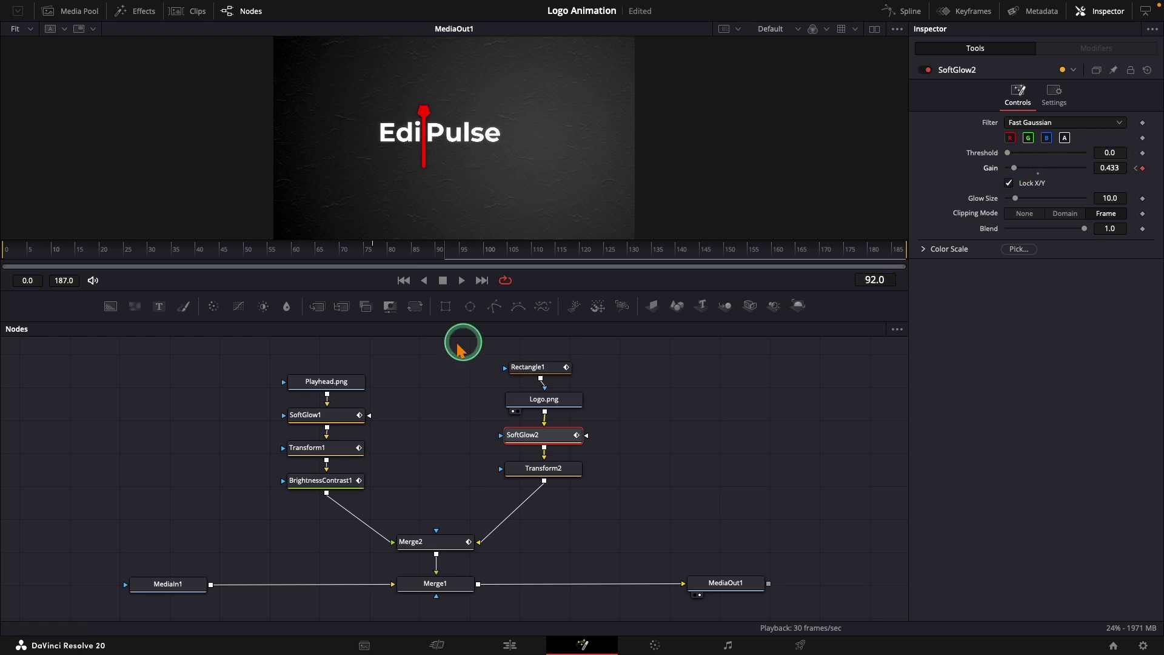
left_click(60, 254)
key("space")
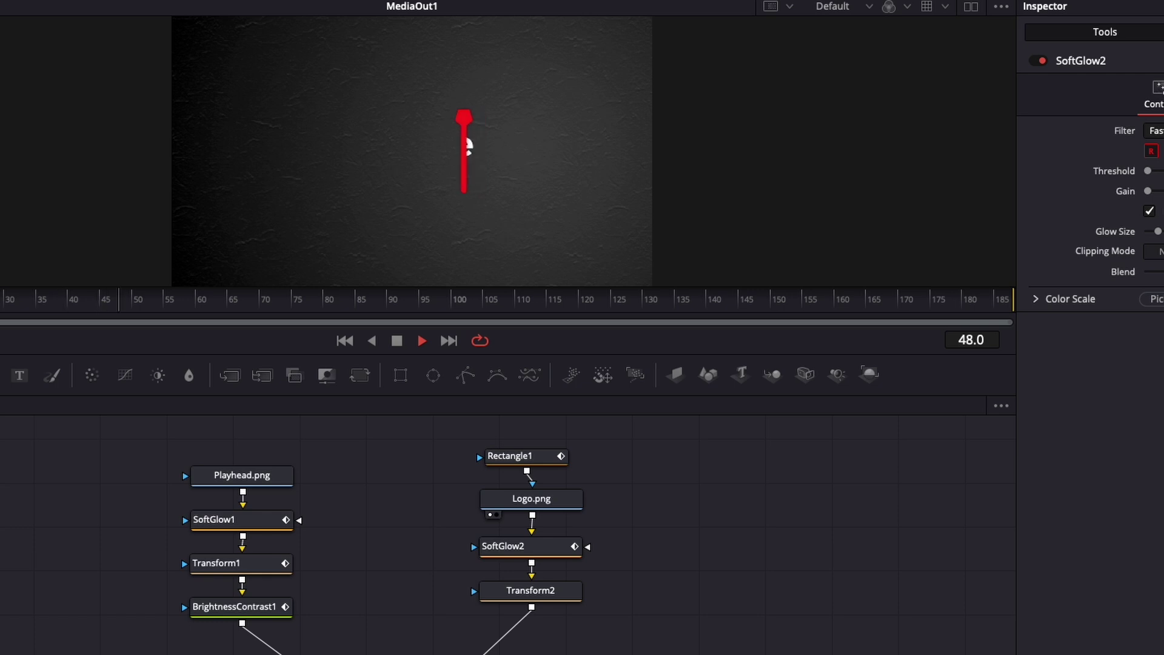
key("space")
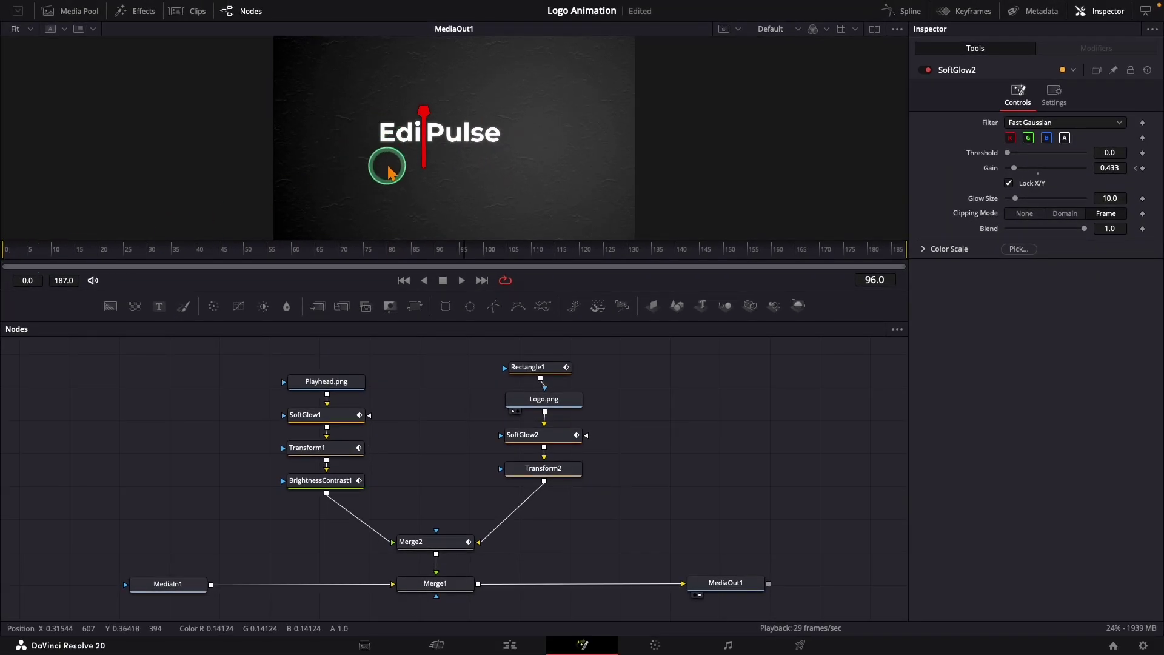
left_click_drag(23, 257, 80, 258)
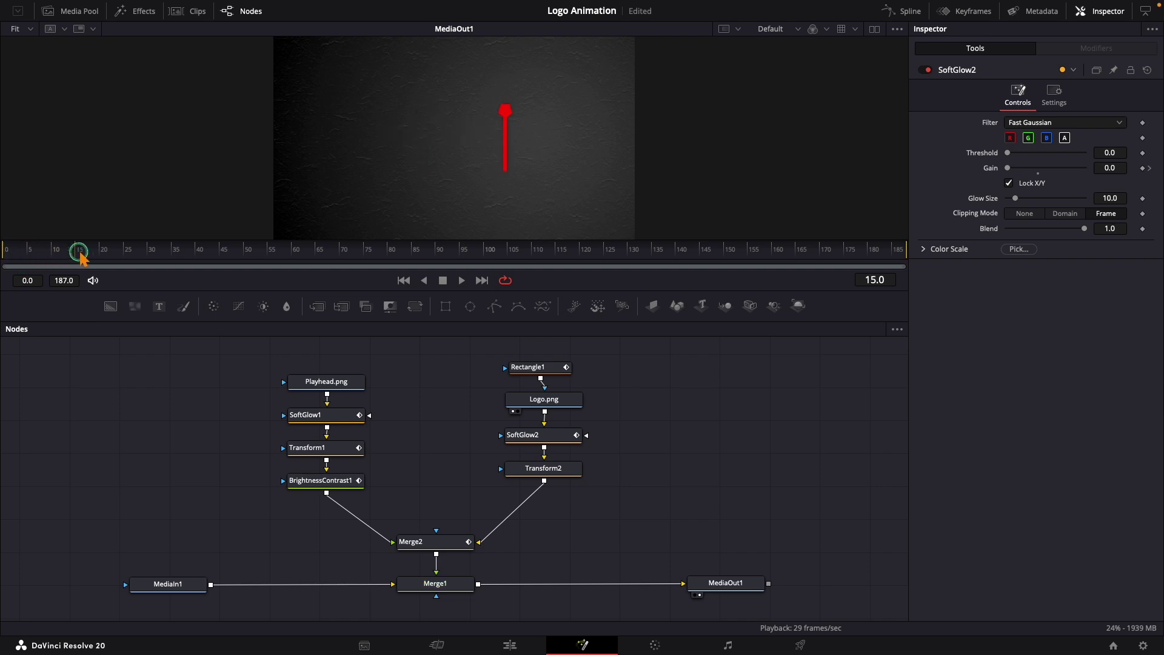
left_click_drag(244, 260, 331, 259)
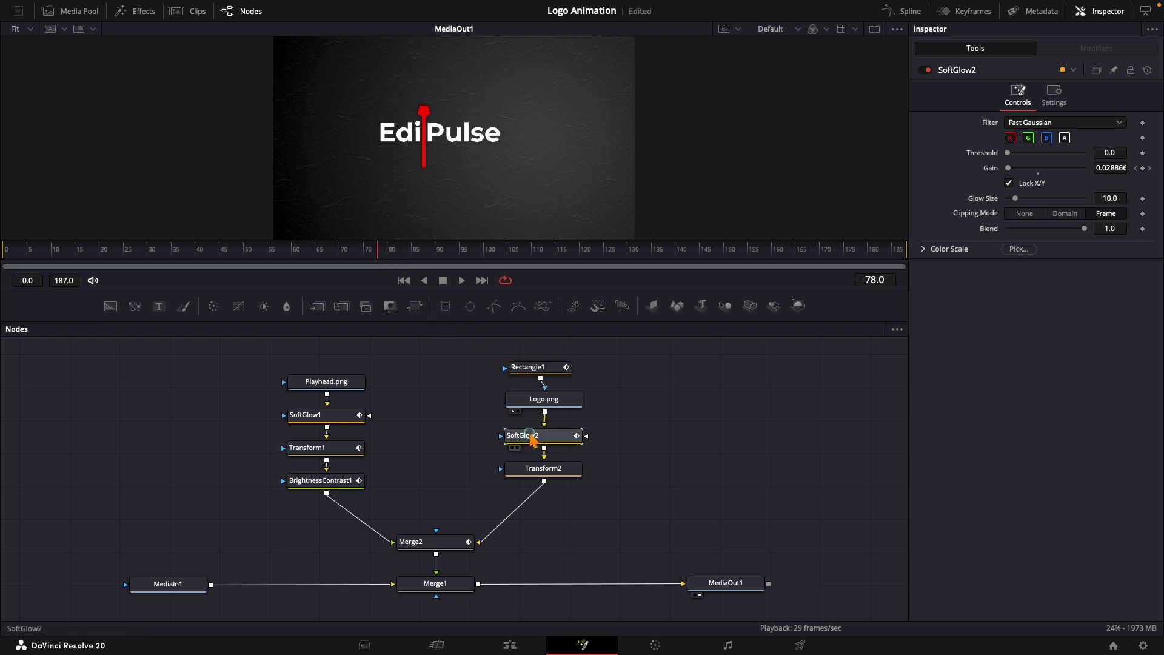
Smooth both glow Gain keyframes into an eased S-curve in the Spline editor.
left_click(903, 11)
left_click(855, 328)
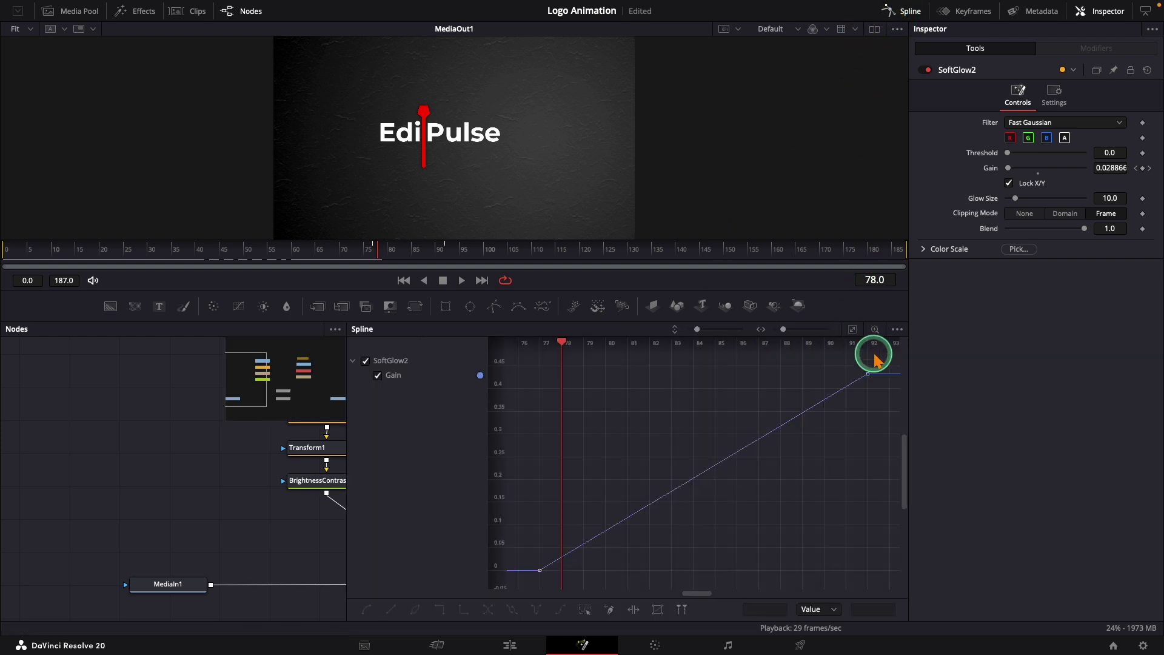
left_click_drag(874, 361, 523, 586)
key("shift+s")
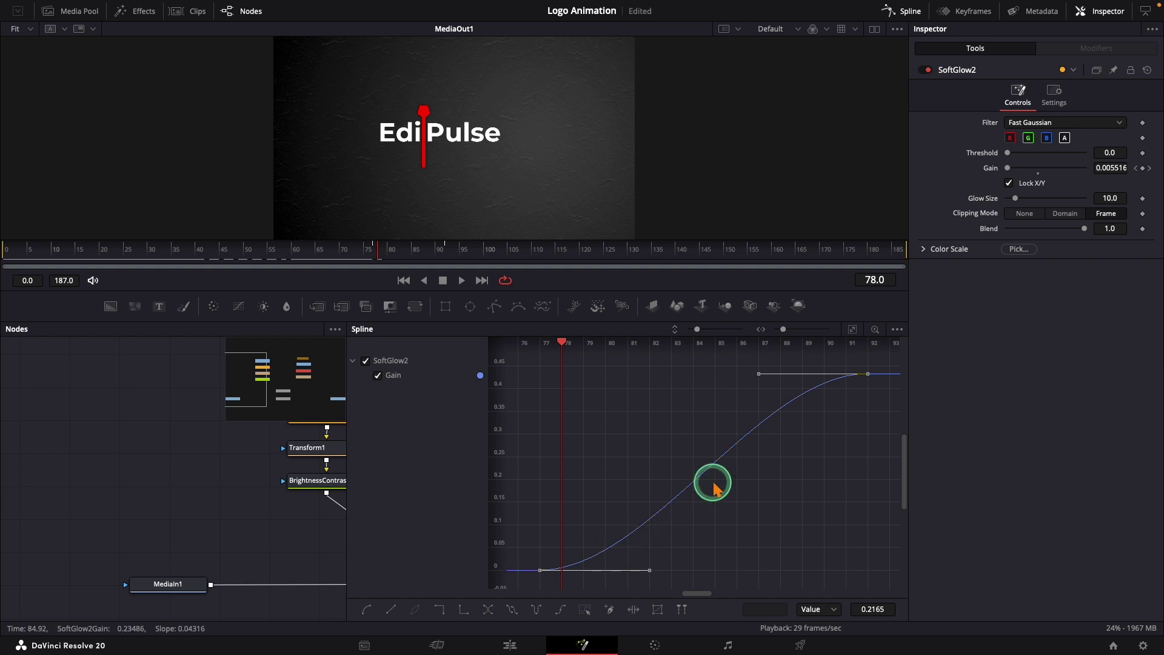
left_click(905, 11)
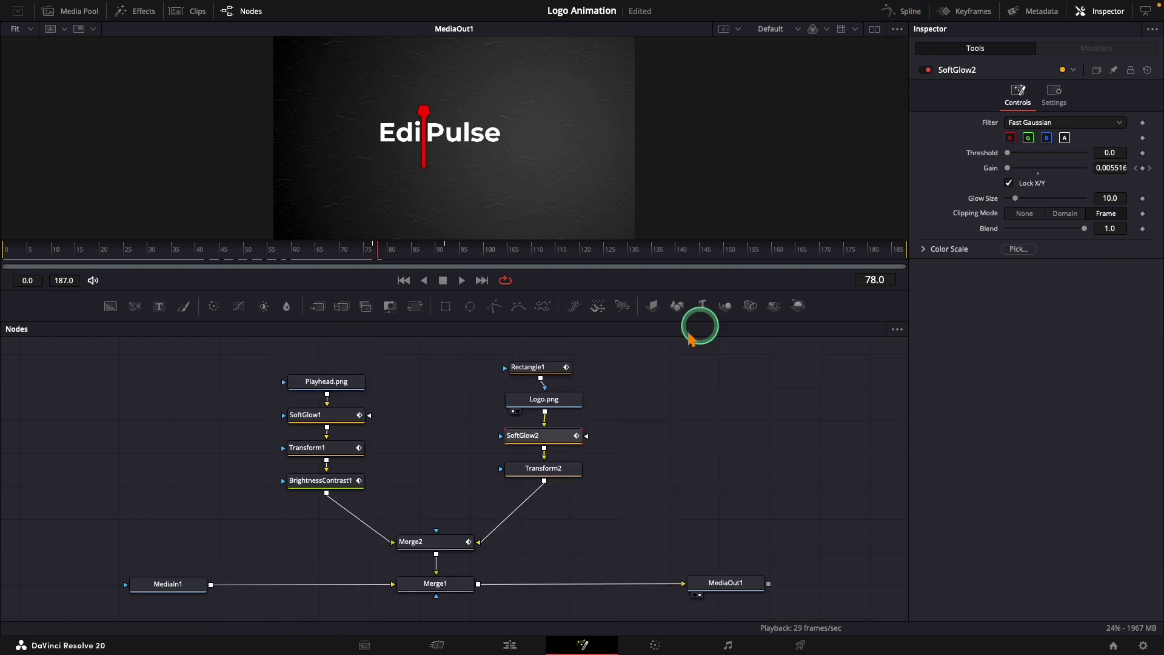
Create a macro from all composition nodes and place the EditPulse Logo clip on V2.
left_click_drag(259, 345, 649, 575)
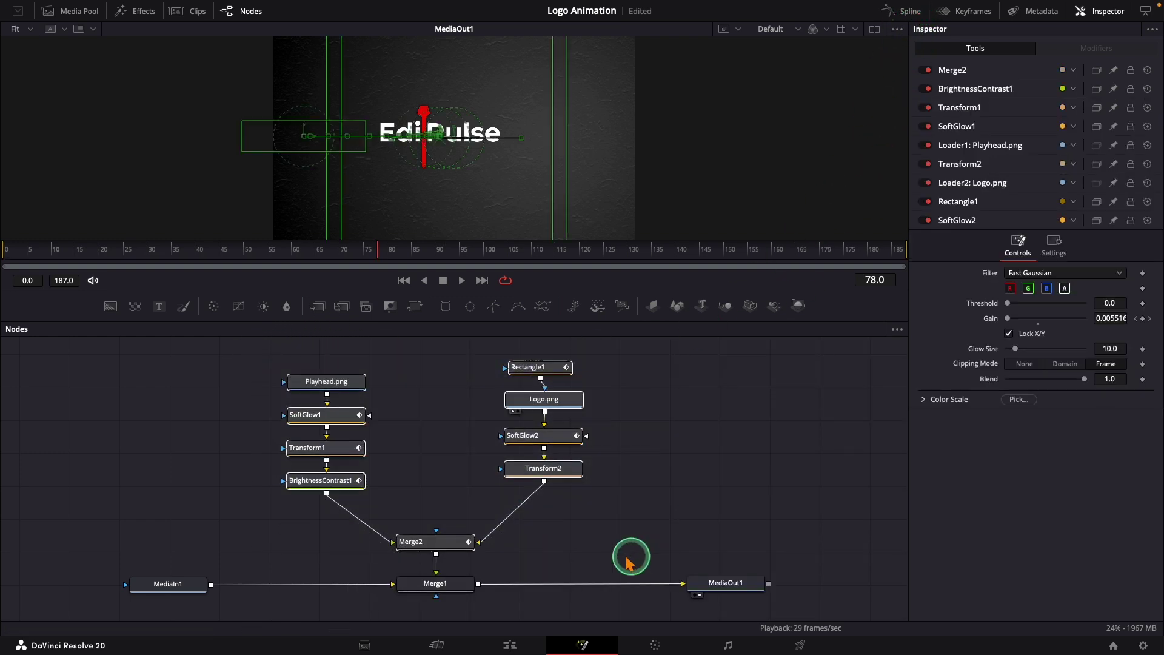
right_click(450, 542)
mouse_move(510, 323)
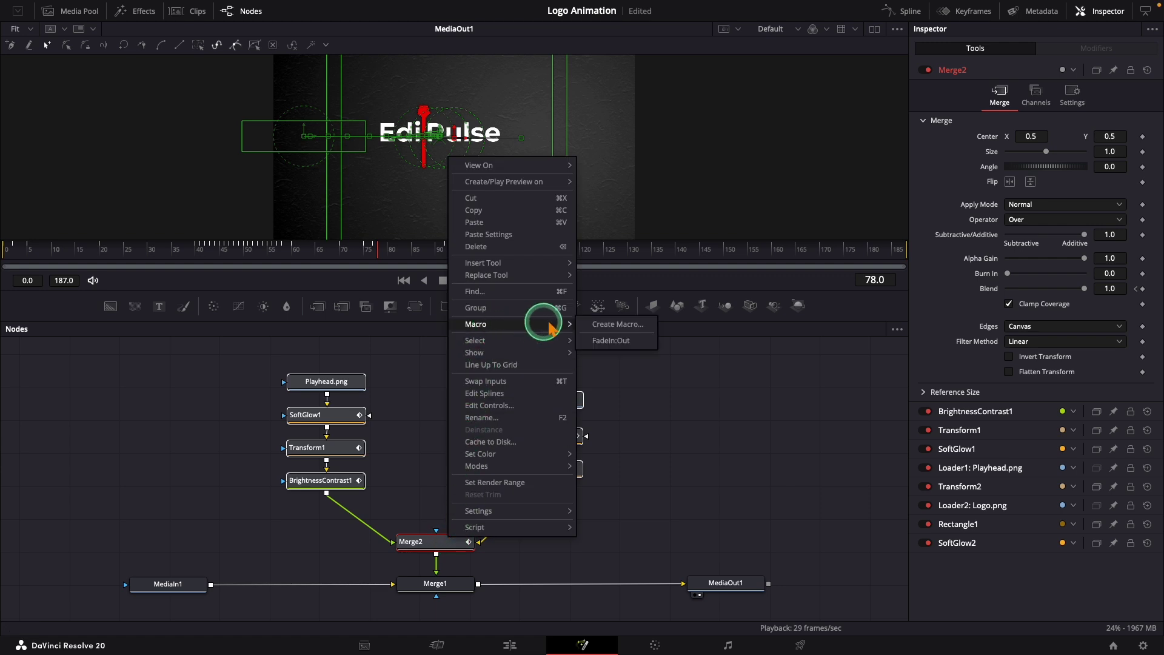
left_click(631, 329)
mouse_move(126, 80)
left_mouse_down()
mouse_move(497, 480)
mouse_move(485, 482)
left_mouse_up()
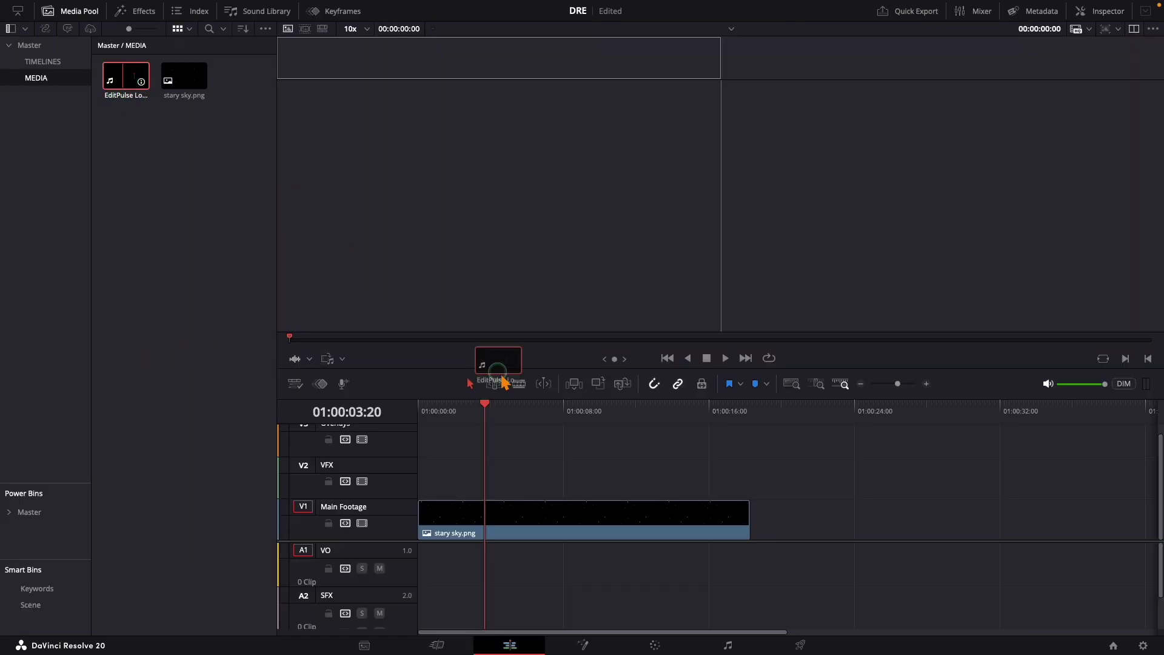
left_click(511, 414)
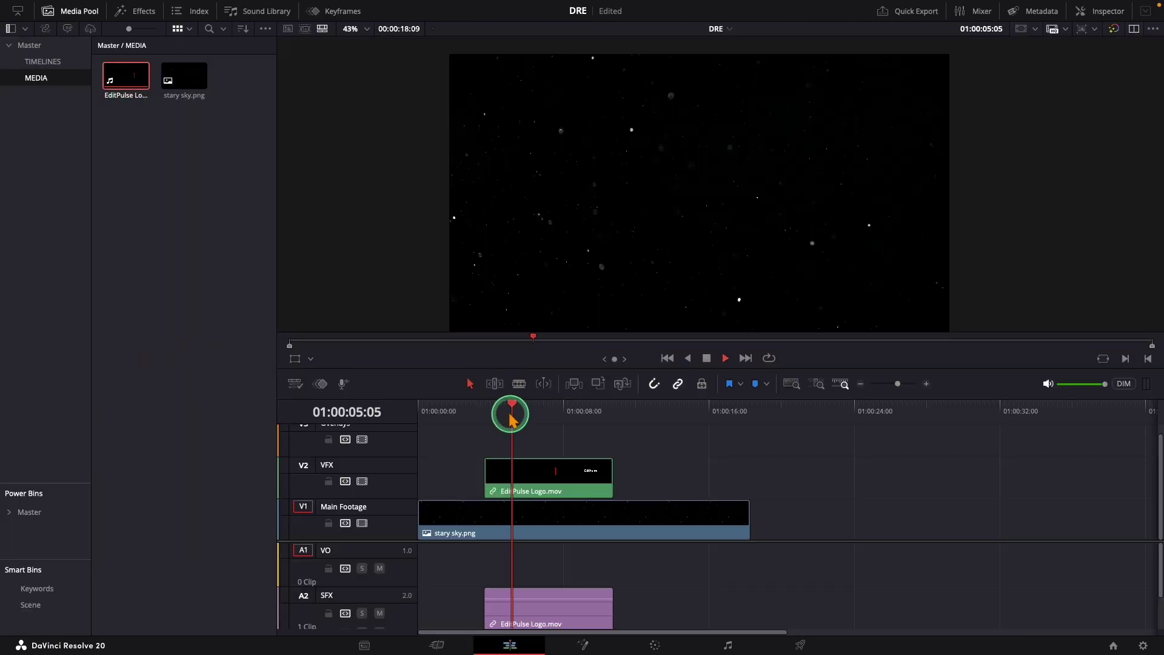
key("space")
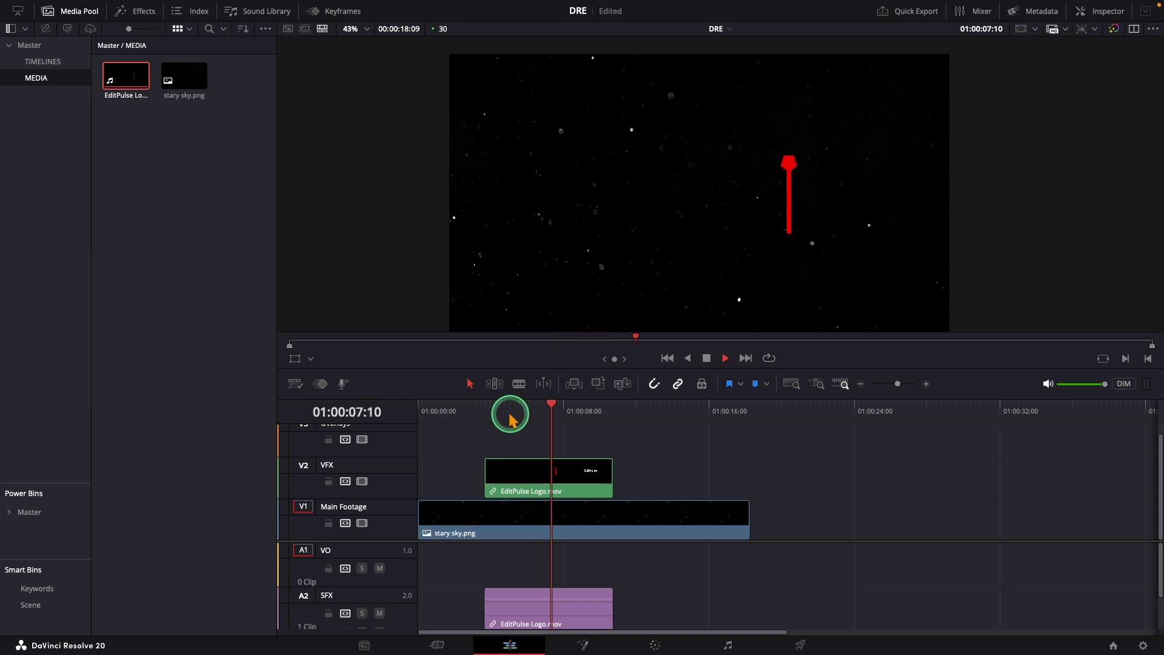